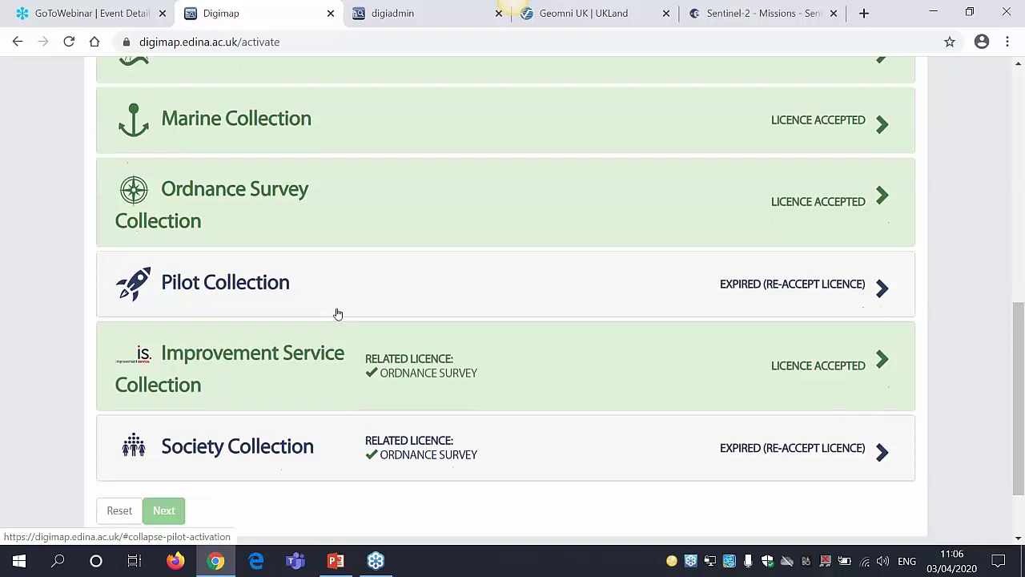
Step: Accept the Pilot Collection terms of use and choose Academic Works as the purpose
left_click(318, 190)
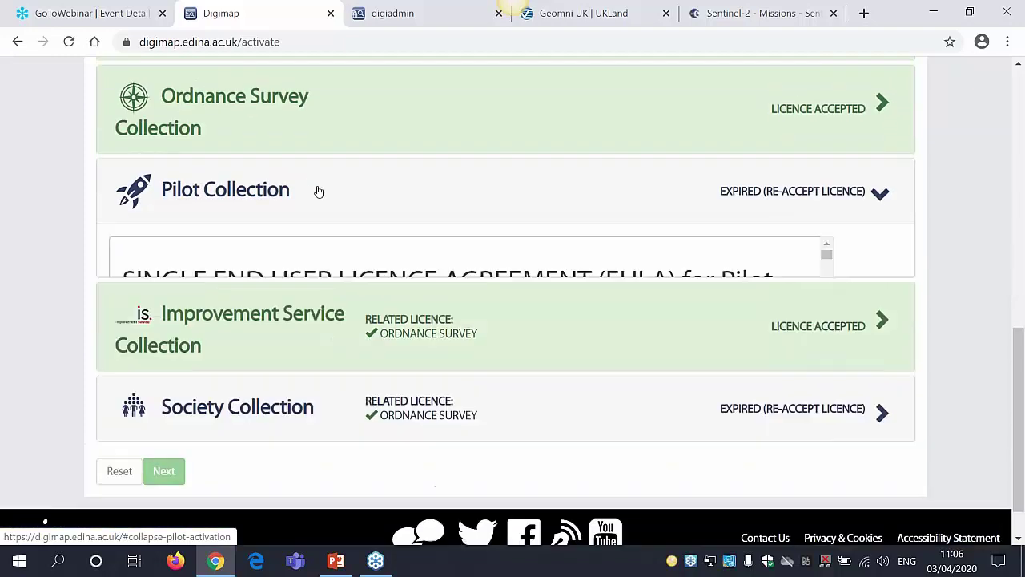
left_click_drag(827, 256, 888, 366)
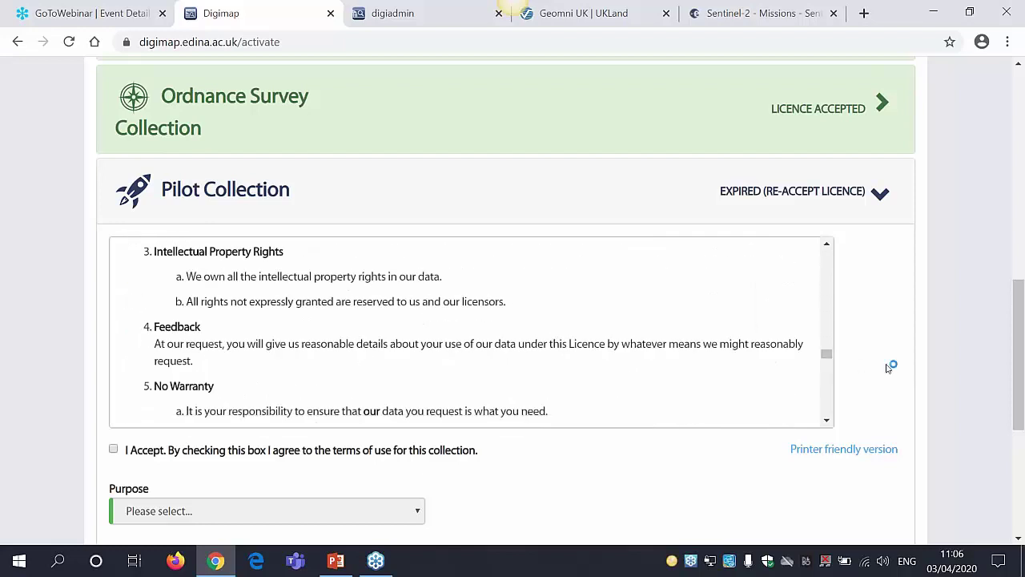
scroll(889, 364, "down", 2)
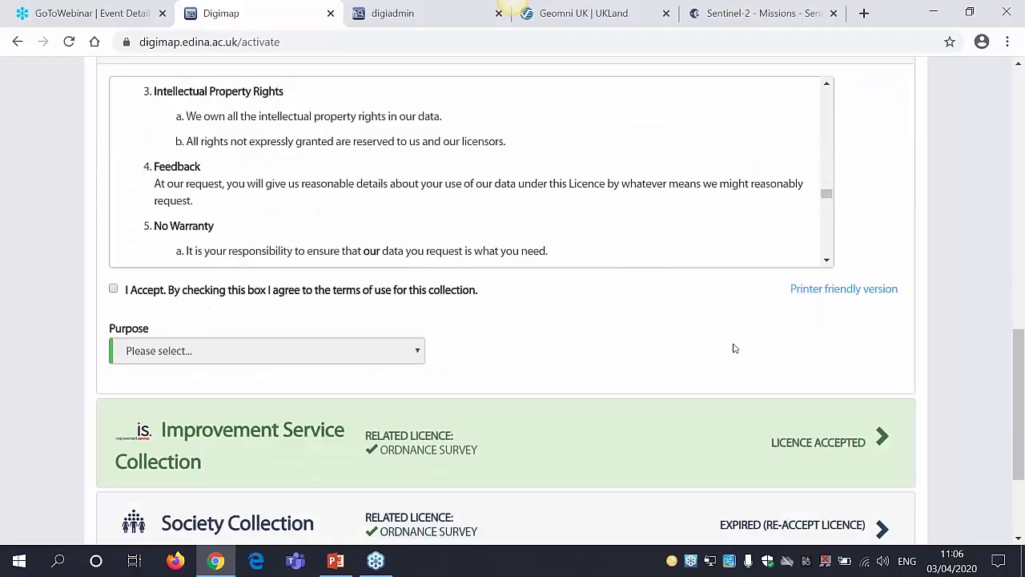
left_click(113, 291)
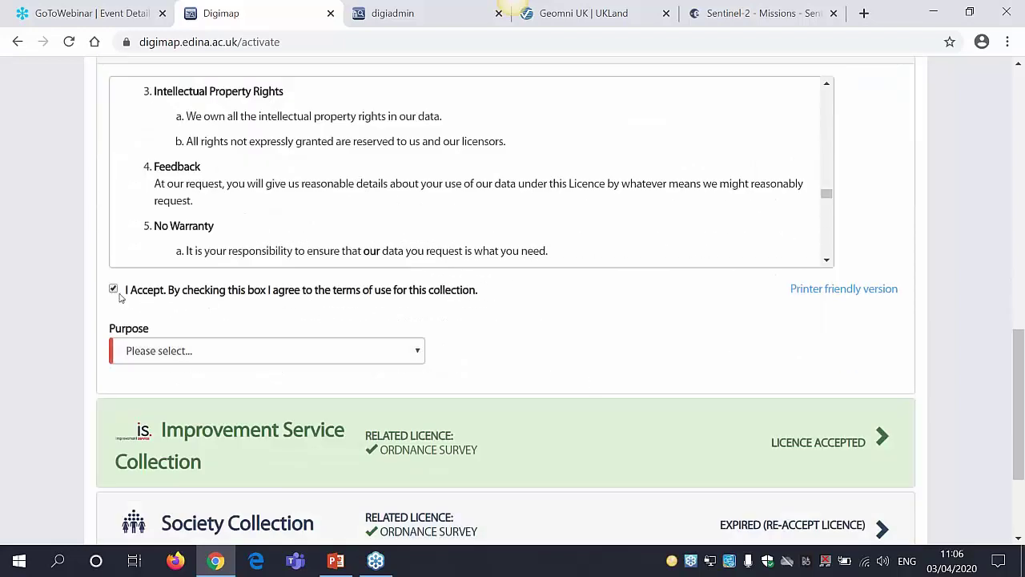
left_click(333, 351)
left_click(310, 386)
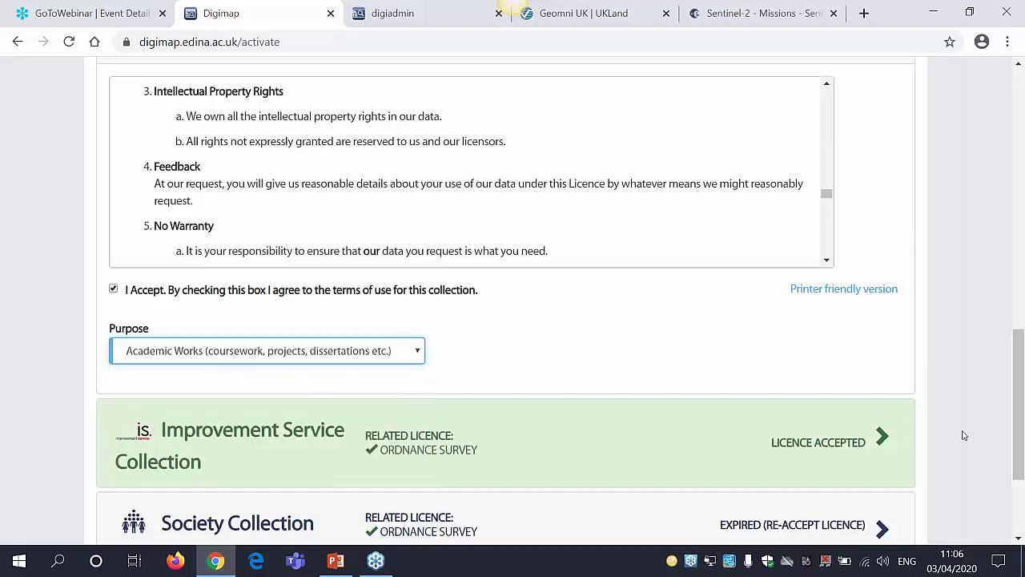
Step: Submit the collection activation and return to the Digimap home page
scroll(964, 434, "down", 3)
left_click(164, 417)
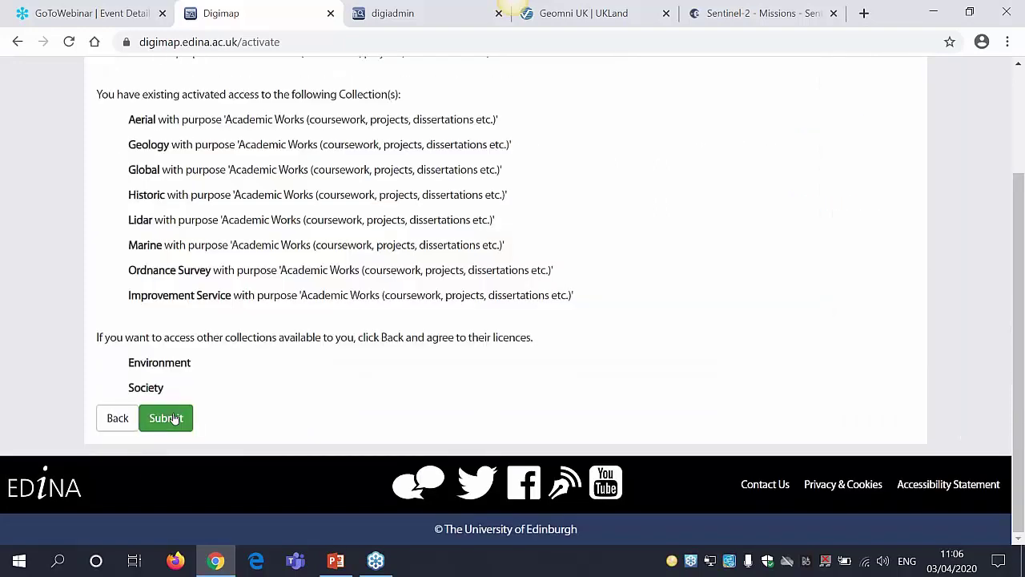
left_click(166, 417)
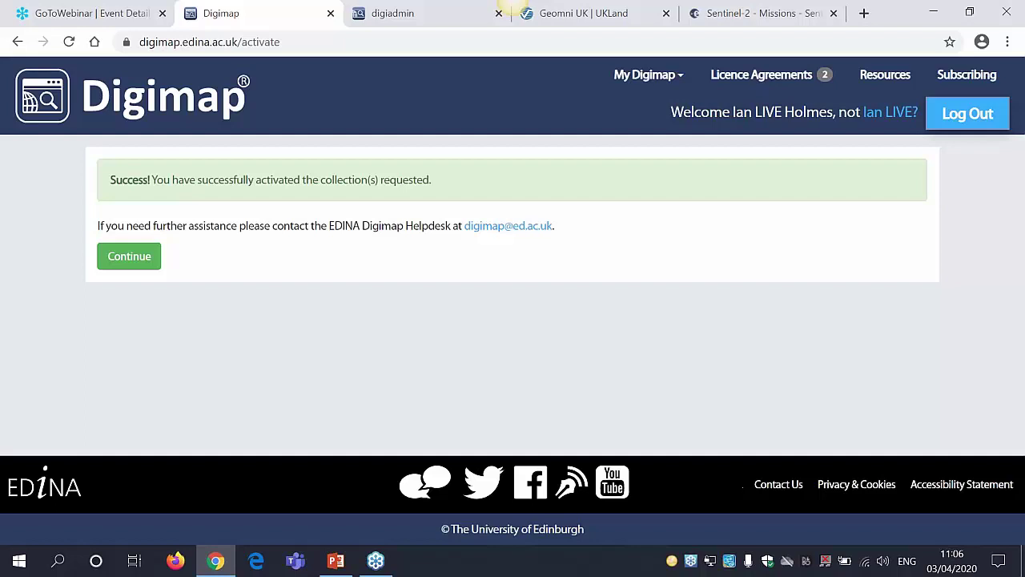
left_click(130, 261)
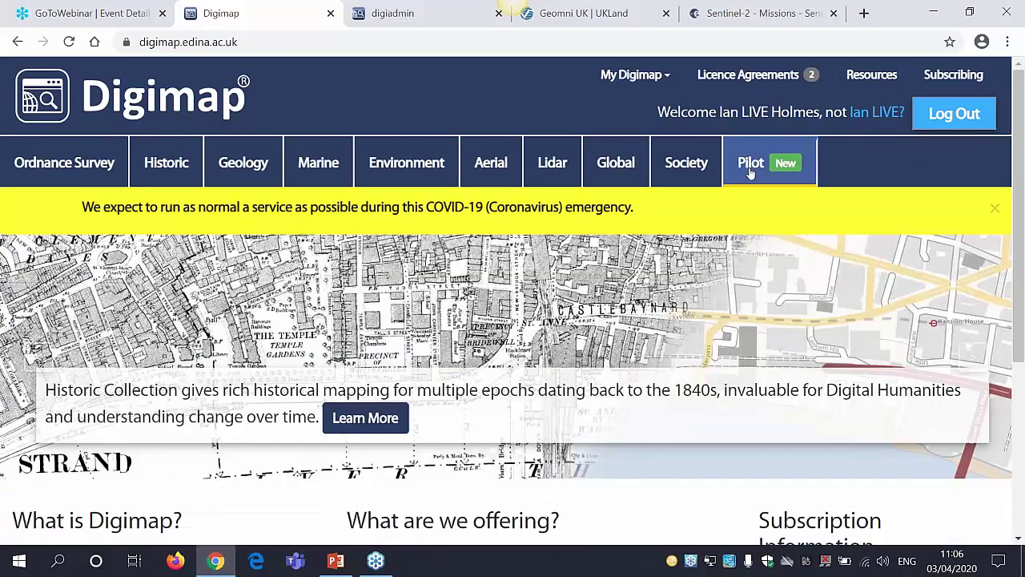
Step: Launch Pilot Roam from the Pilot collection and review the Geomni and Satellite data sets list
left_click(750, 168)
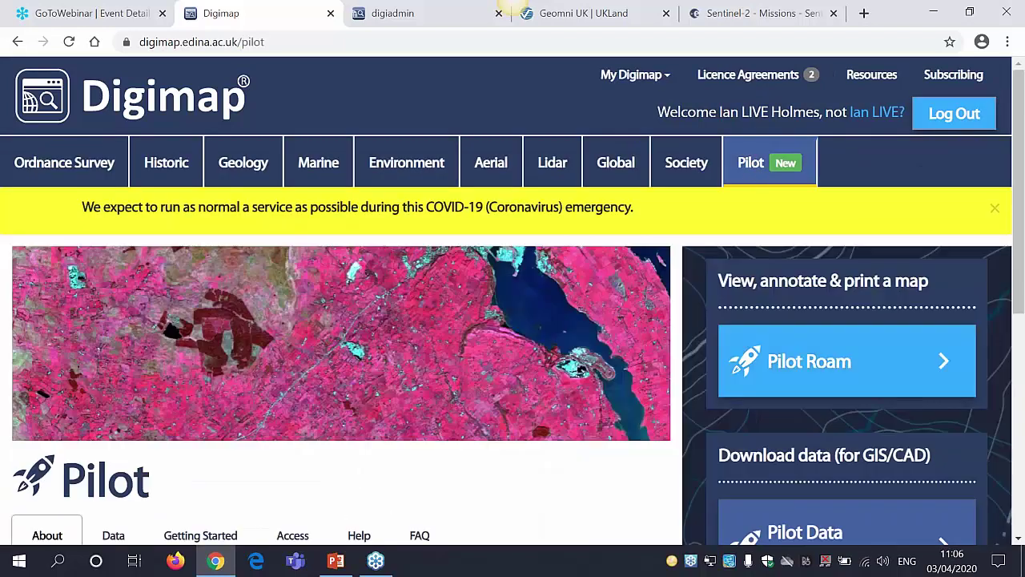
left_click(798, 362)
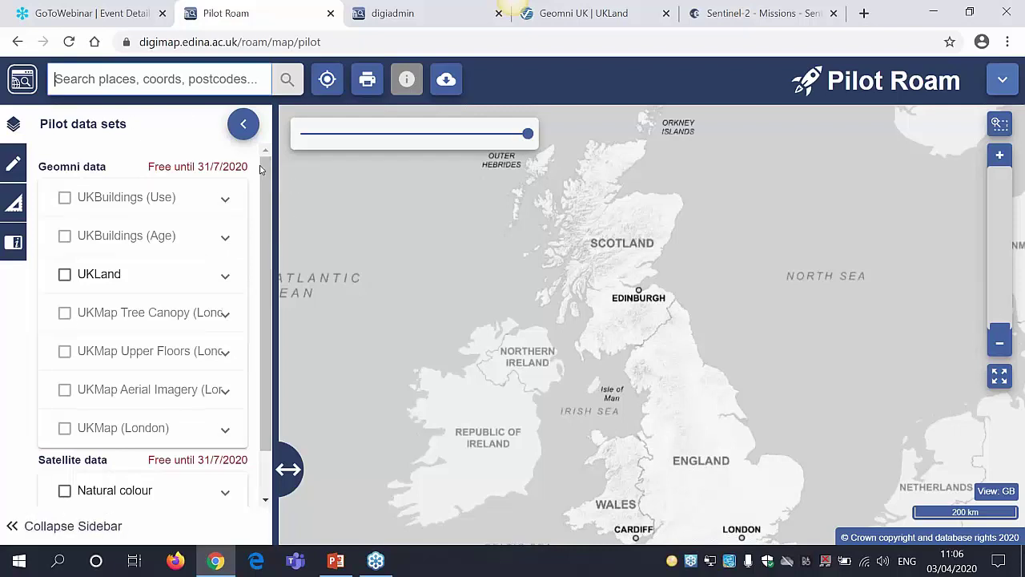
left_click_drag(269, 203, 271, 181)
left_click(141, 131)
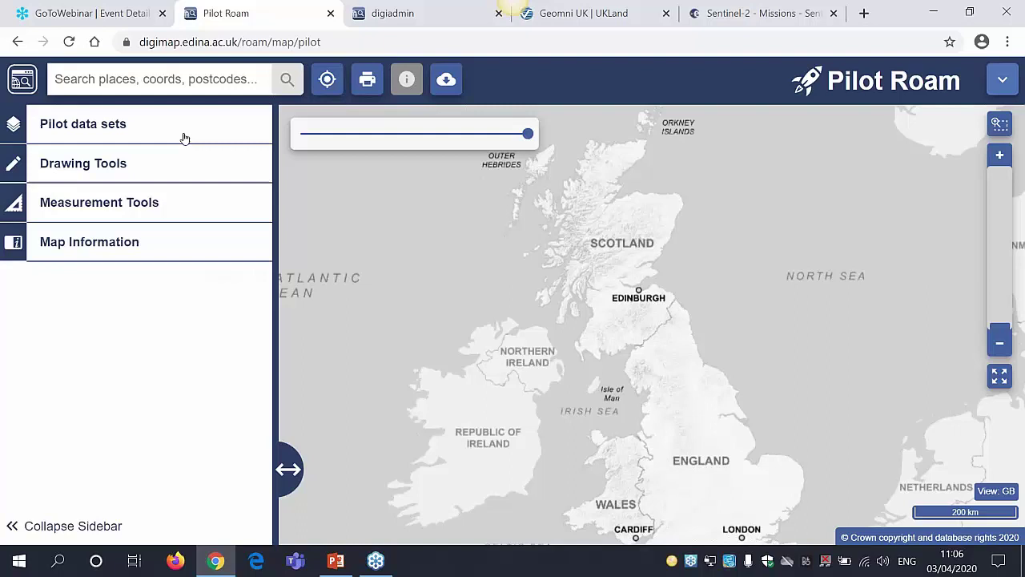
left_click(98, 127)
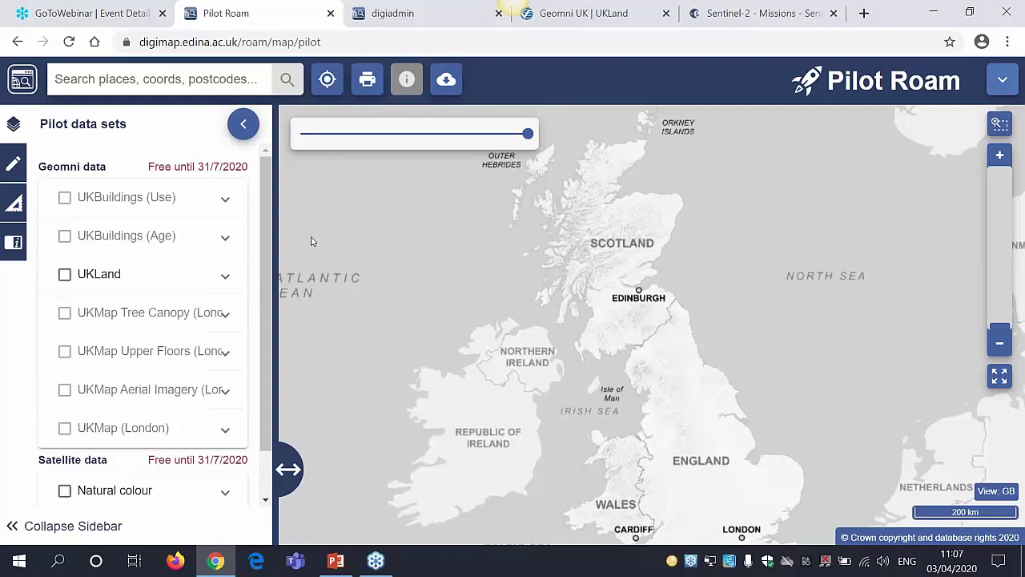
left_click_drag(266, 251, 275, 232)
scroll(128, 432, "down", 1)
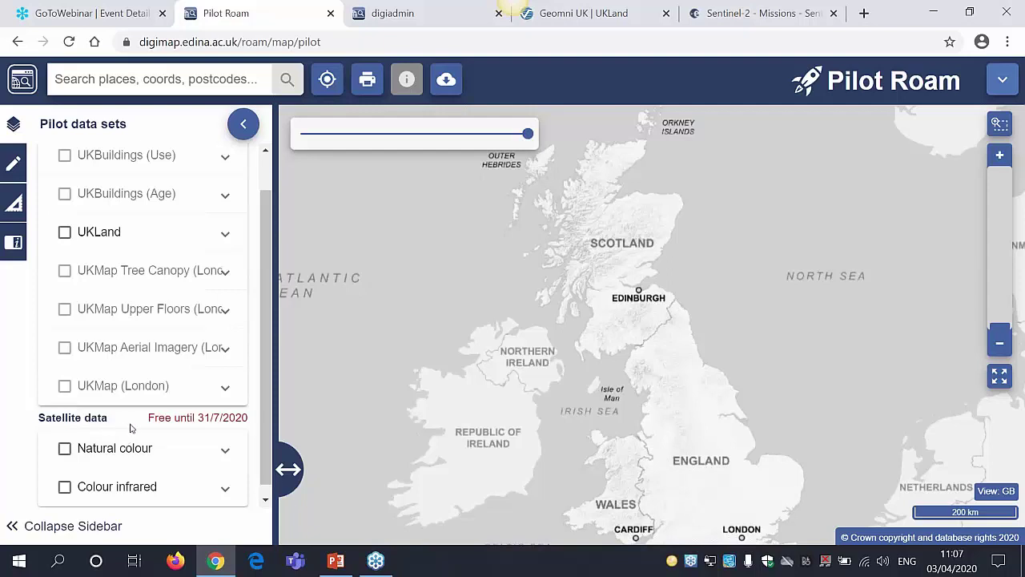
scroll(271, 400, "up", 1)
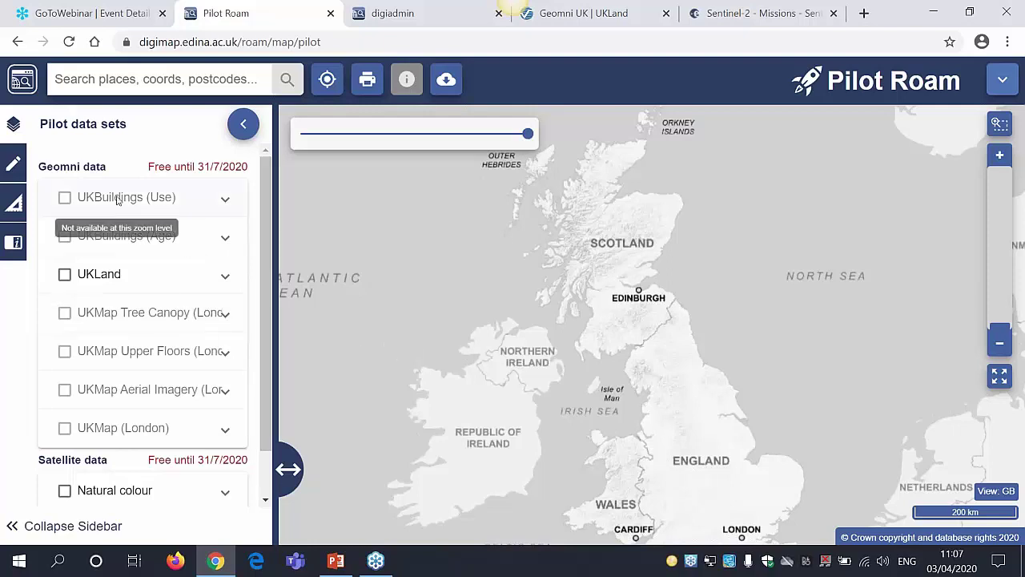
Step: Search for 'york' and zoom the map to central York
left_click(131, 80)
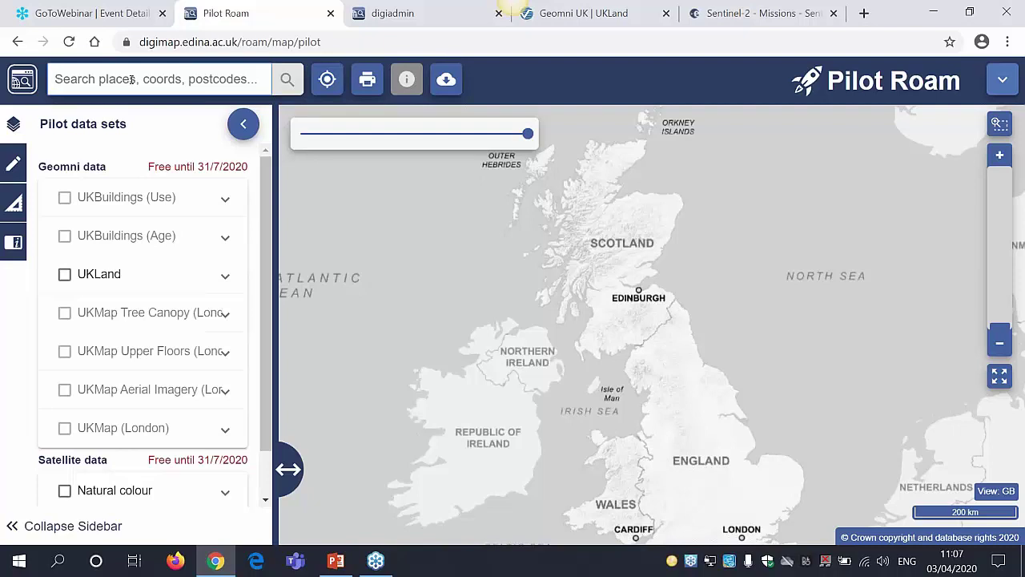
type("yor")
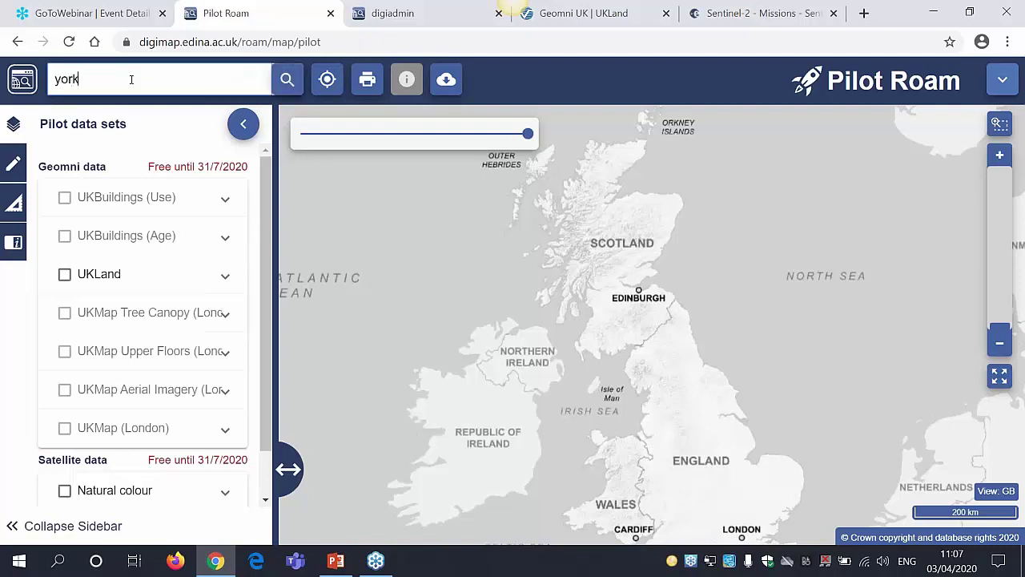
type("k")
key("Return")
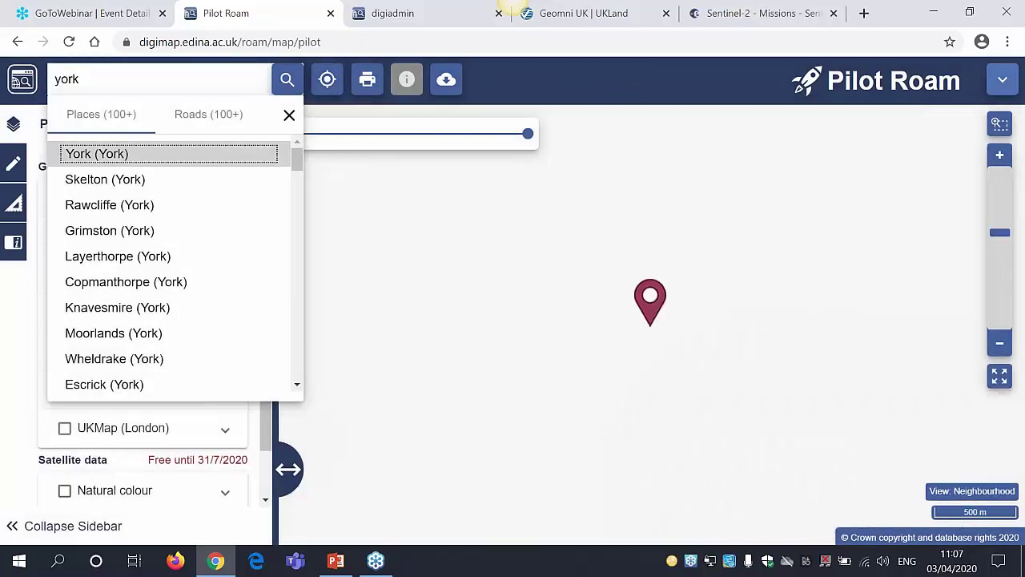
left_click(460, 210)
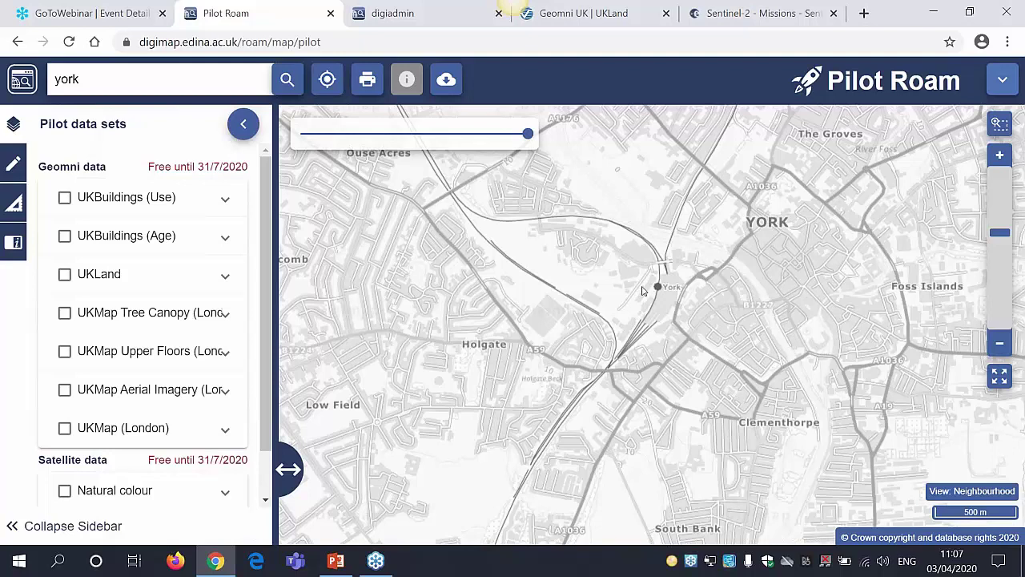
Step: Turn on UKBuildings (Use) and fade the base map with the slider at 20
mouse_move(529, 132)
left_mouse_down()
mouse_move(322, 133)
mouse_move(546, 142)
left_mouse_up()
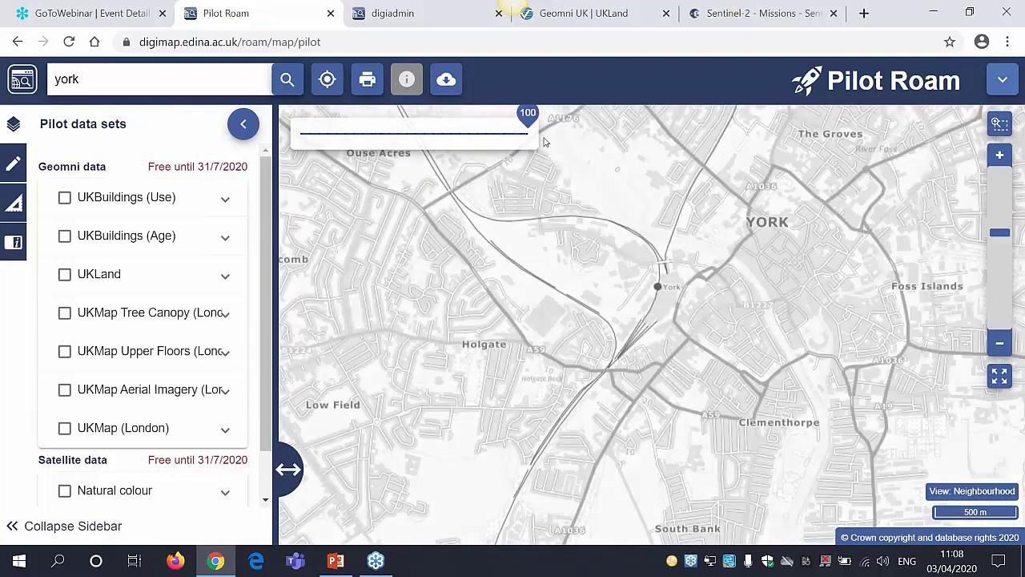
left_click(65, 197)
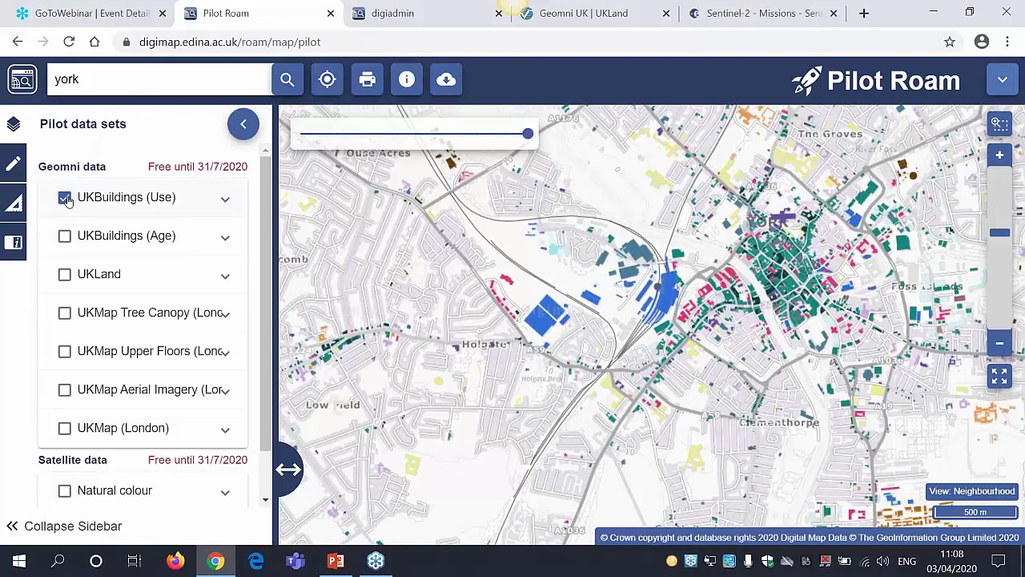
left_click_drag(528, 133, 345, 127)
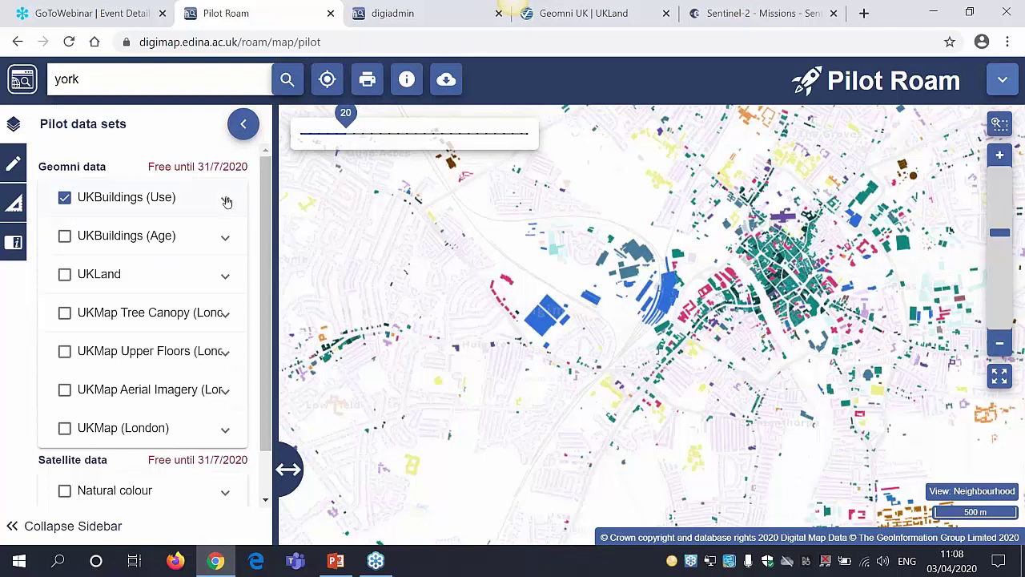
Step: Expand the UKBuildings (Use) details and adjust the overlay's transparency
left_click(226, 201)
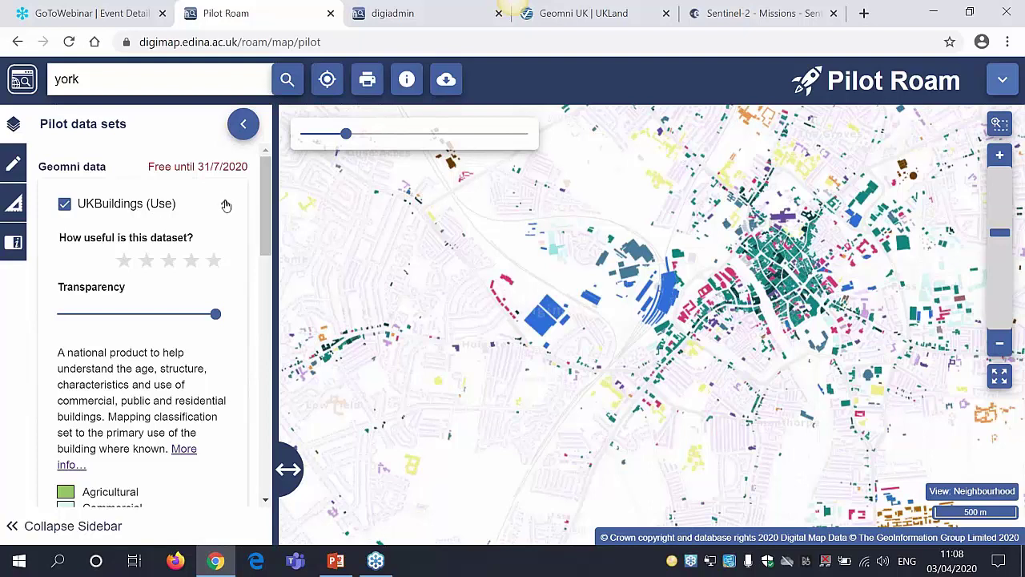
left_click(226, 204)
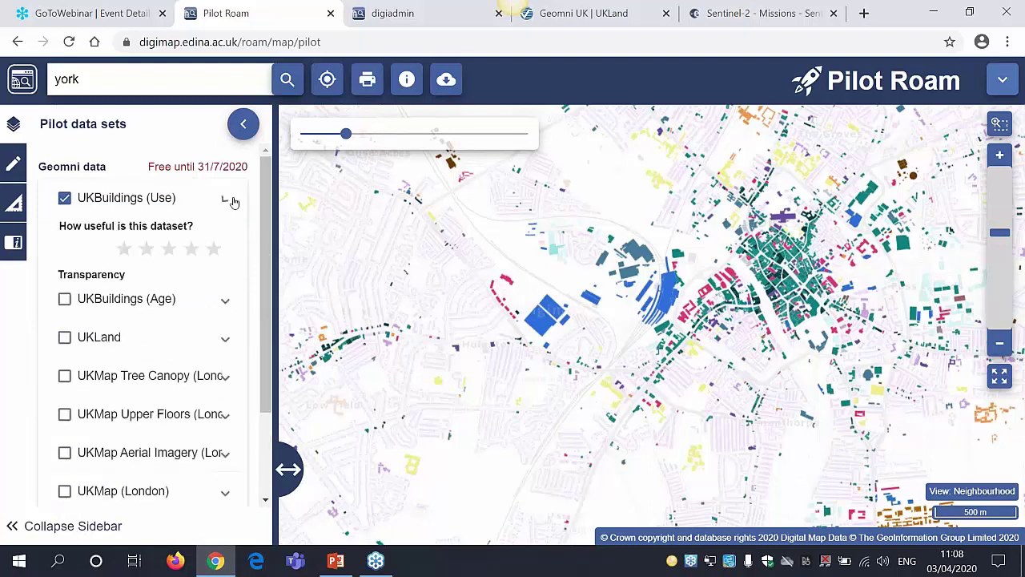
left_click(228, 201)
scroll(220, 225, "down", 1)
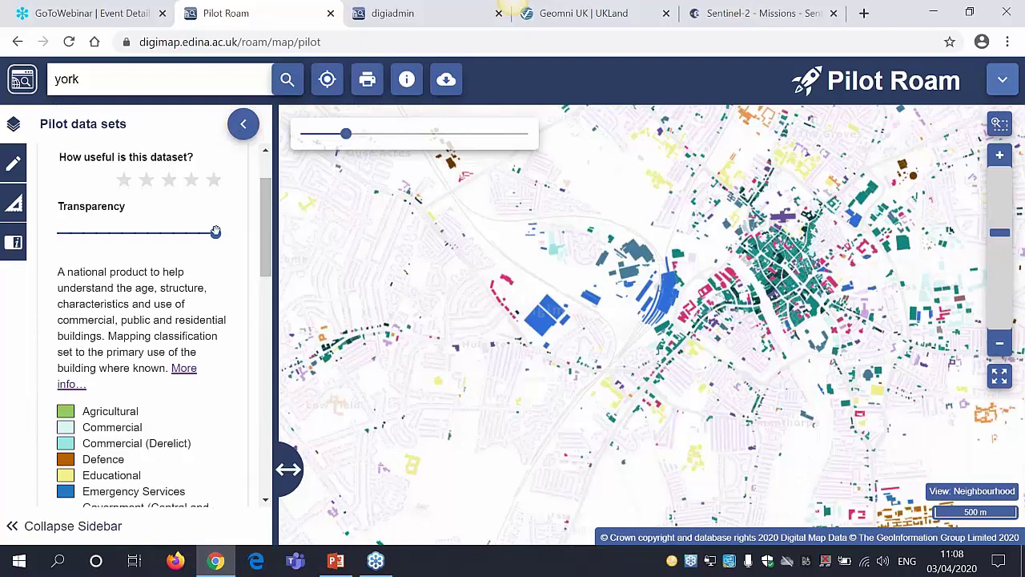
mouse_move(216, 231)
left_mouse_down()
mouse_move(56, 232)
mouse_move(216, 232)
left_mouse_up()
scroll(264, 255, "down", 1)
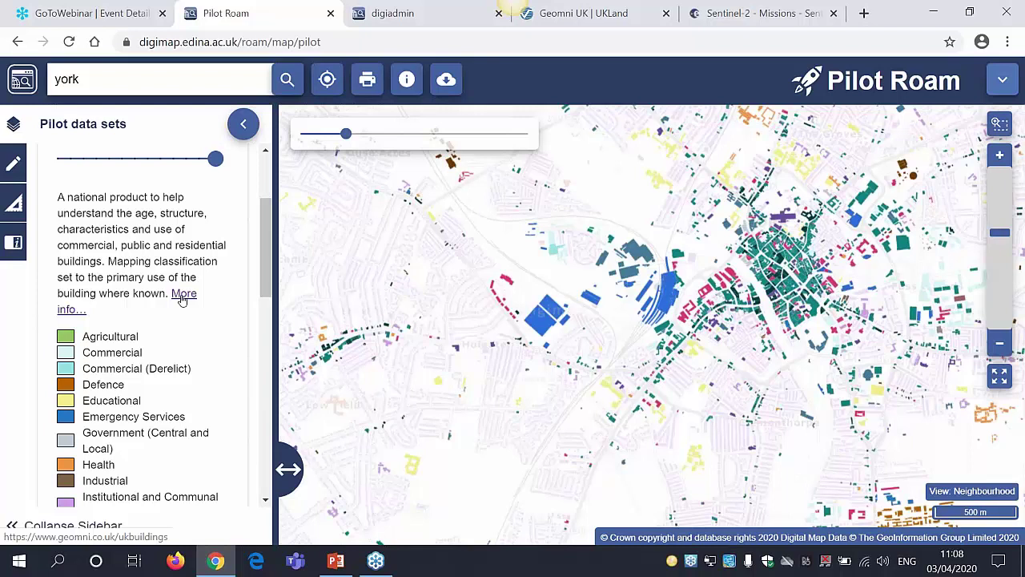
scroll(134, 232, "down", 3)
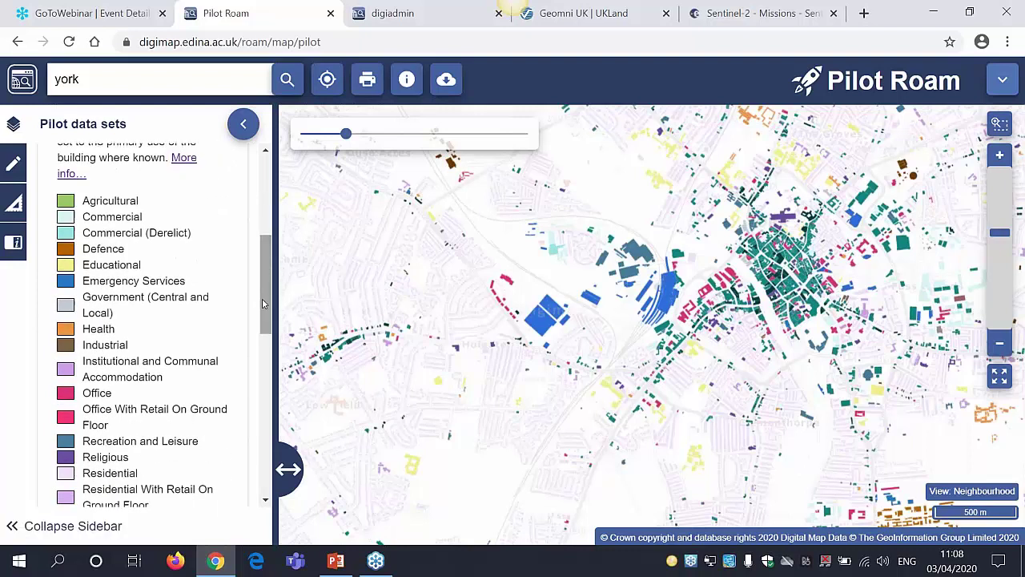
Step: Scroll the UKBuildings (Use) details down to its colour legend, Agricultural to Retail
left_click_drag(266, 319, 271, 244)
scroll(269, 236, "up", 1)
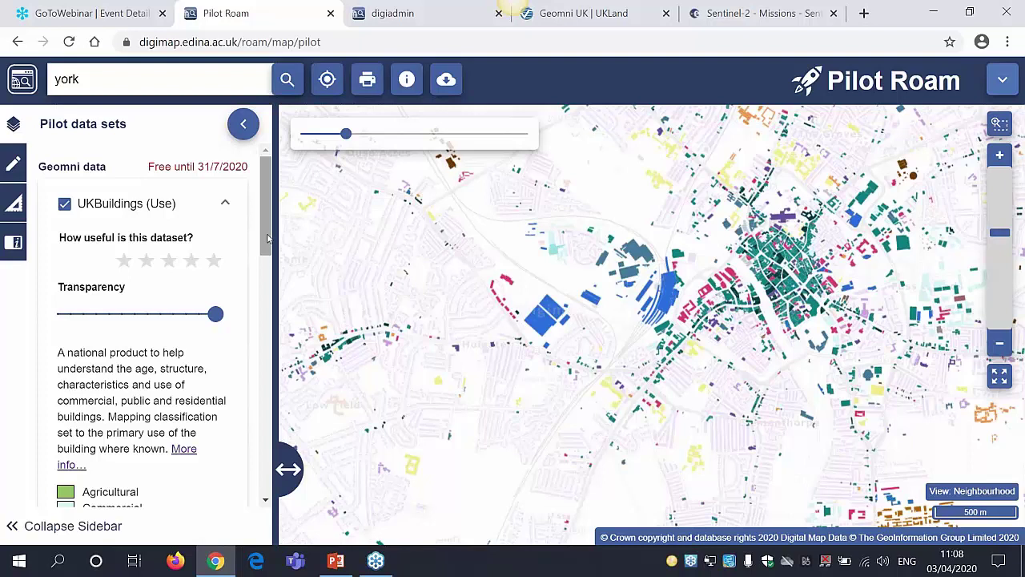
left_click(225, 202)
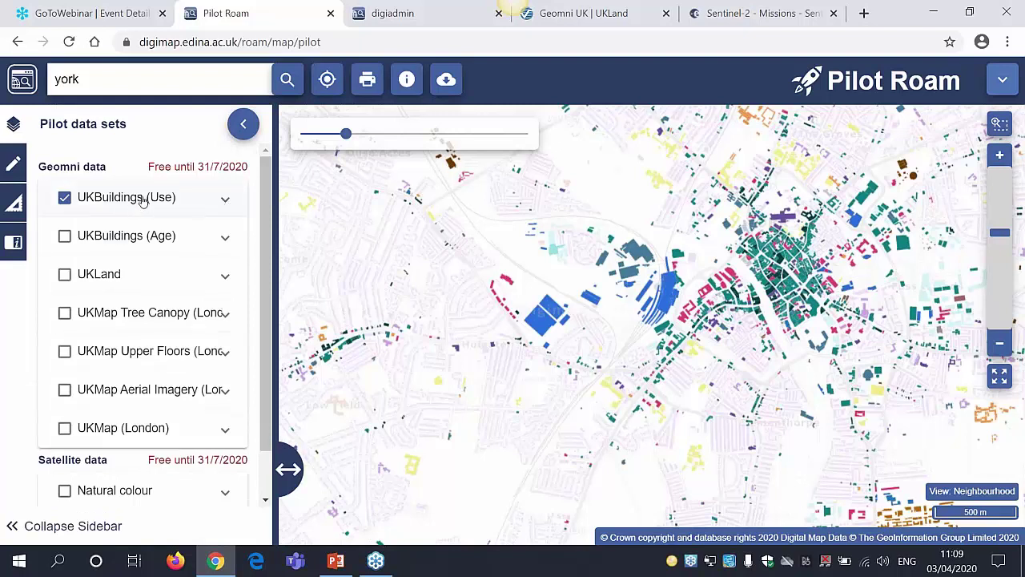
left_click(226, 200)
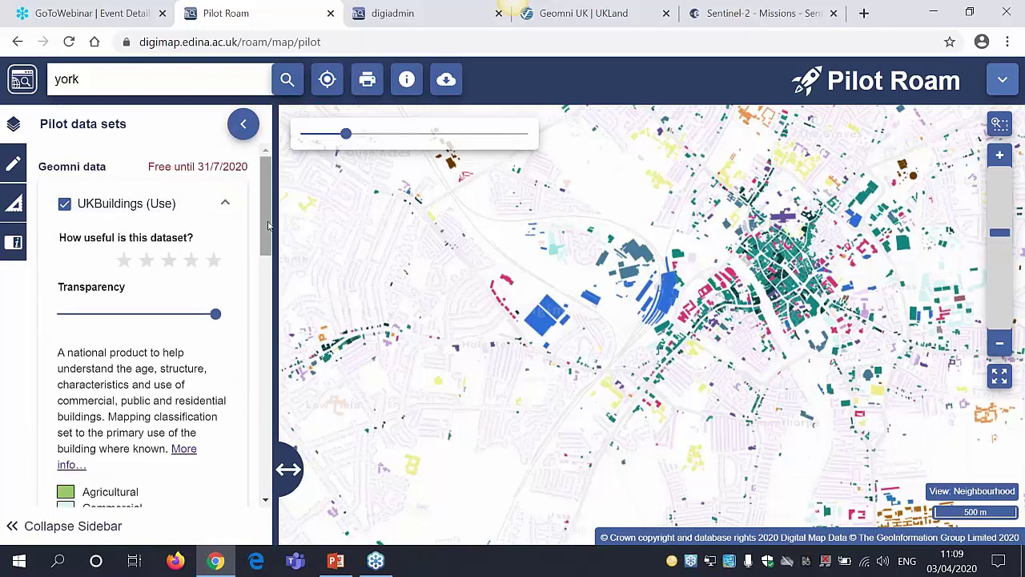
left_click_drag(267, 231, 260, 274)
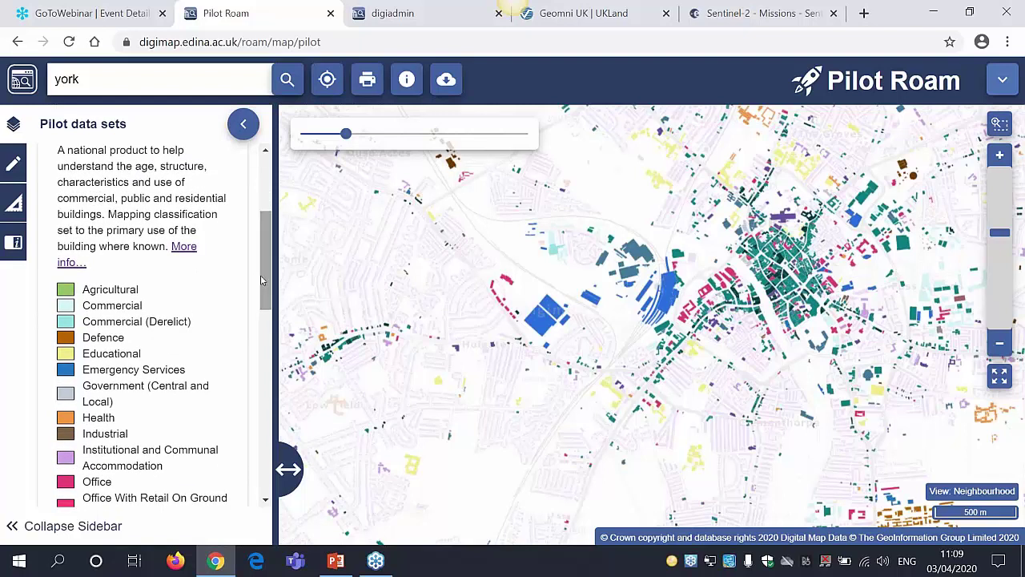
left_click_drag(261, 275, 265, 306)
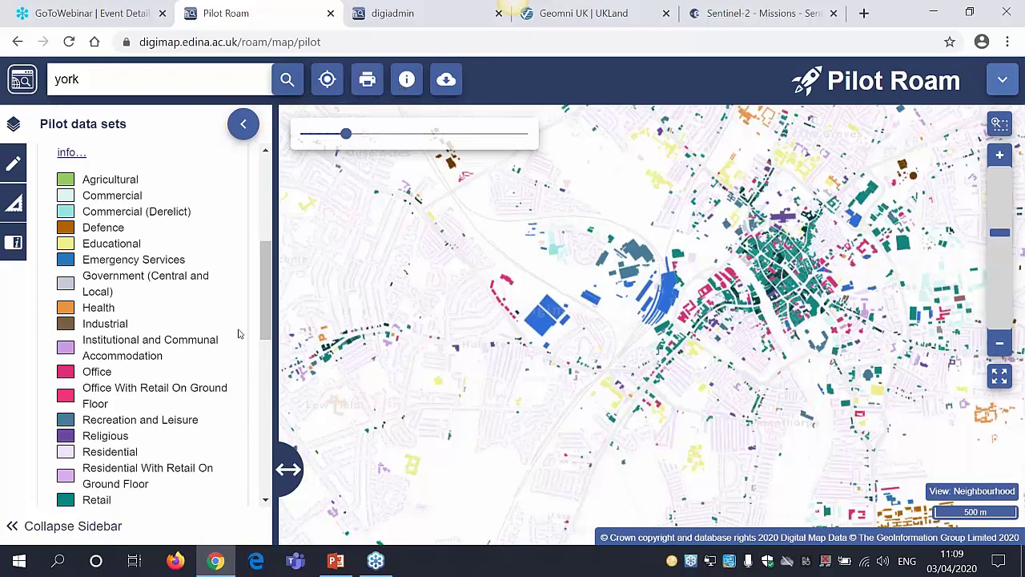
Step: Turn on feature information and inspect the purple building (feature 4373316) and nearby features
left_click(407, 80)
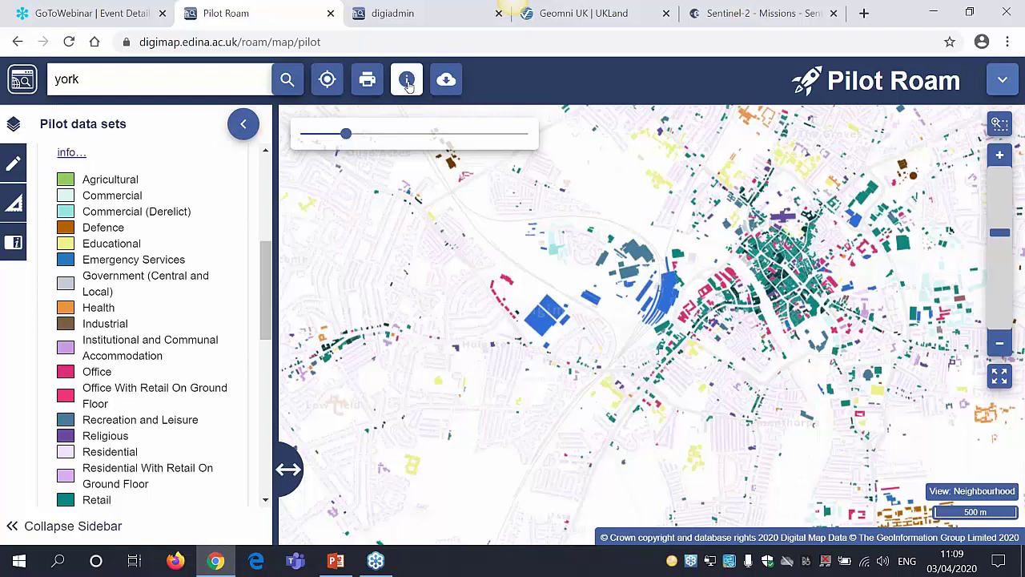
left_click(784, 224)
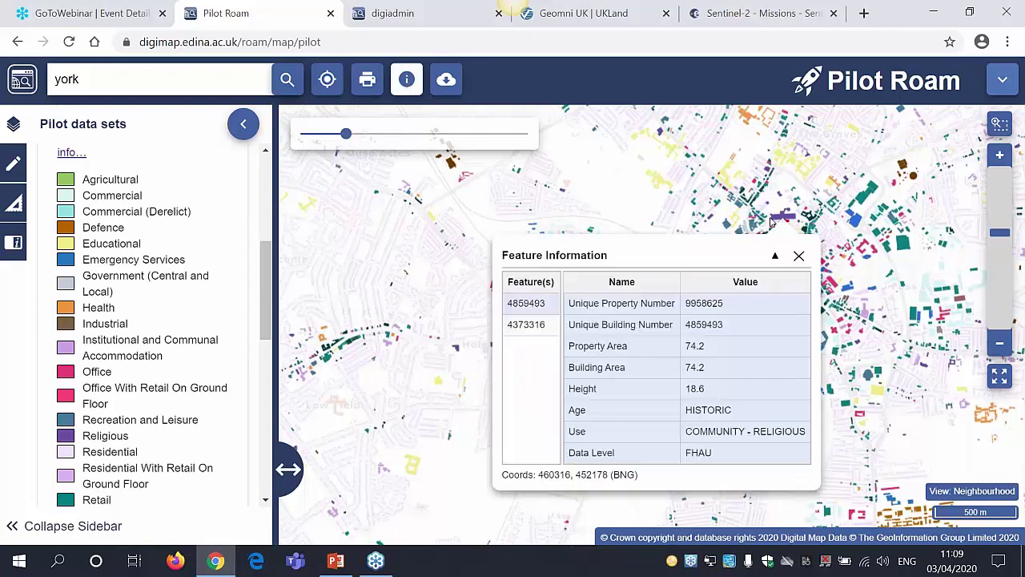
left_click(526, 324)
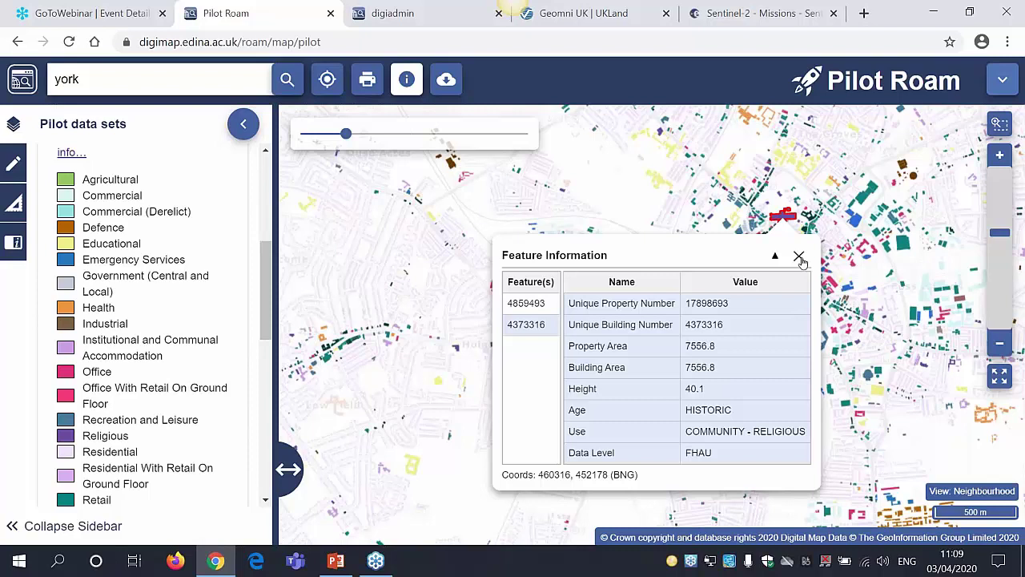
left_click(745, 120)
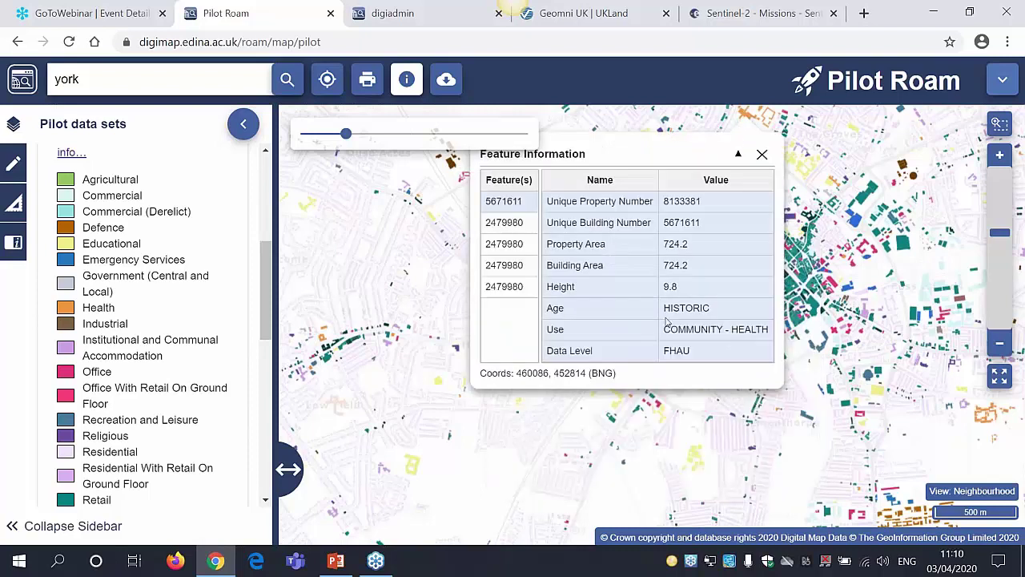
left_click(502, 224)
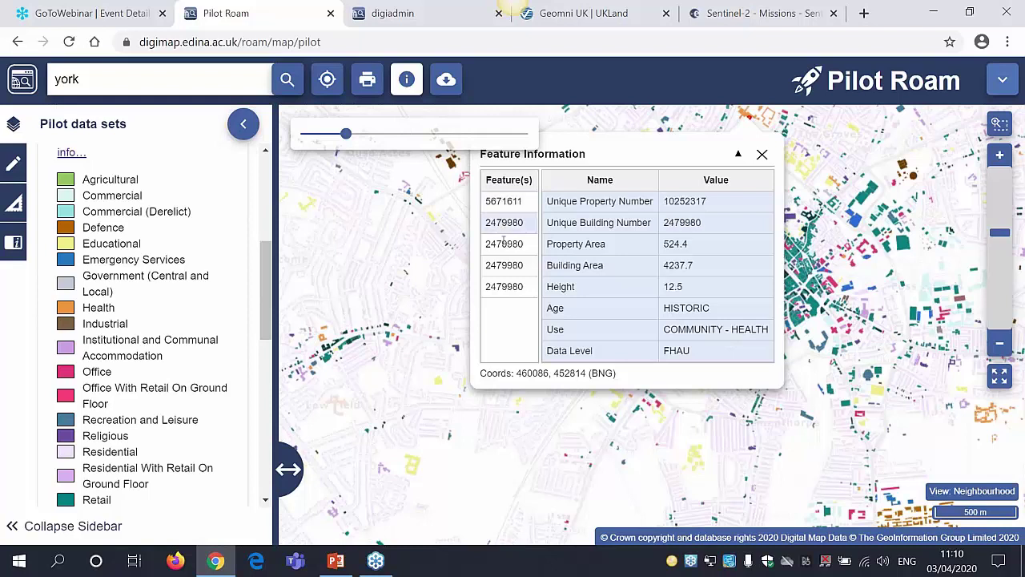
left_click(503, 244)
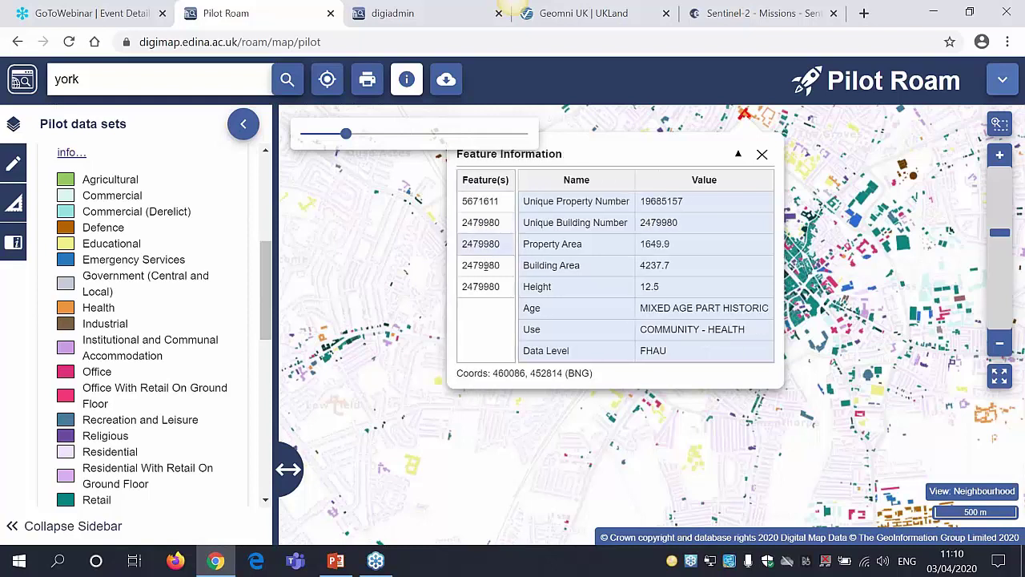
left_click(491, 265)
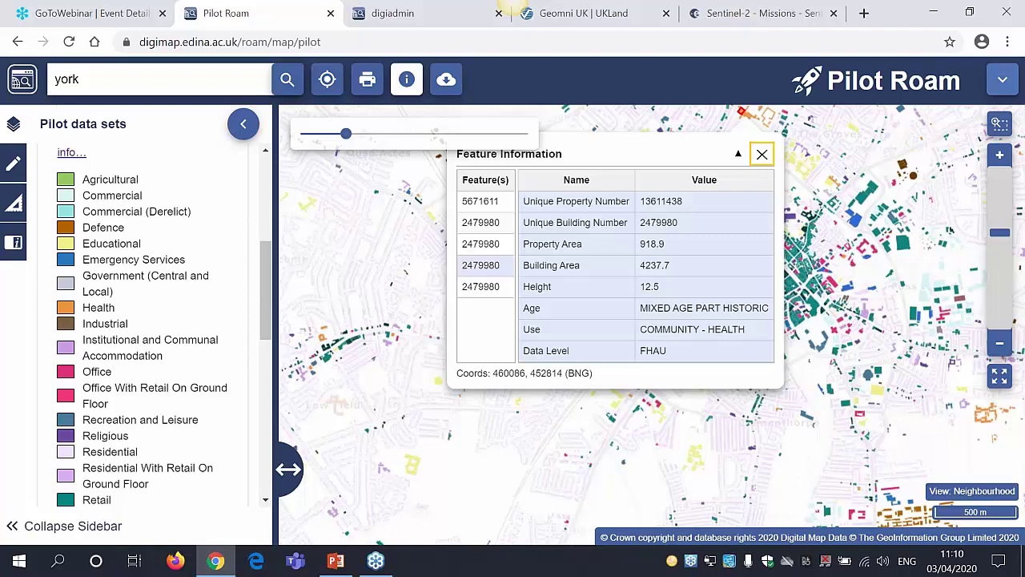
left_click(761, 154)
Step: Inspect the attributes of the large blue building and a postwar residential building
left_click(543, 324)
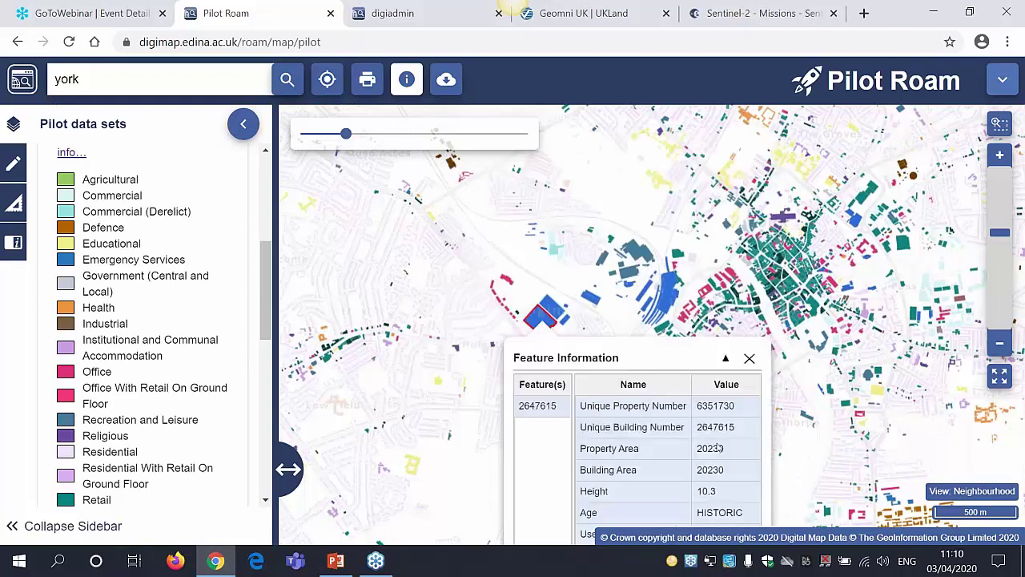
left_click_drag(660, 442, 657, 351)
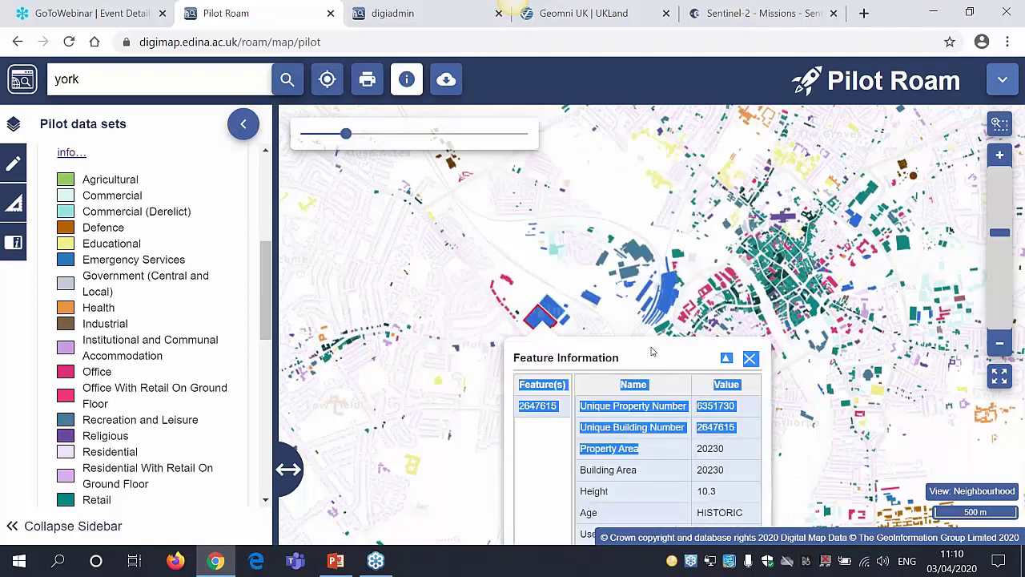
left_click(451, 339)
left_click(538, 330)
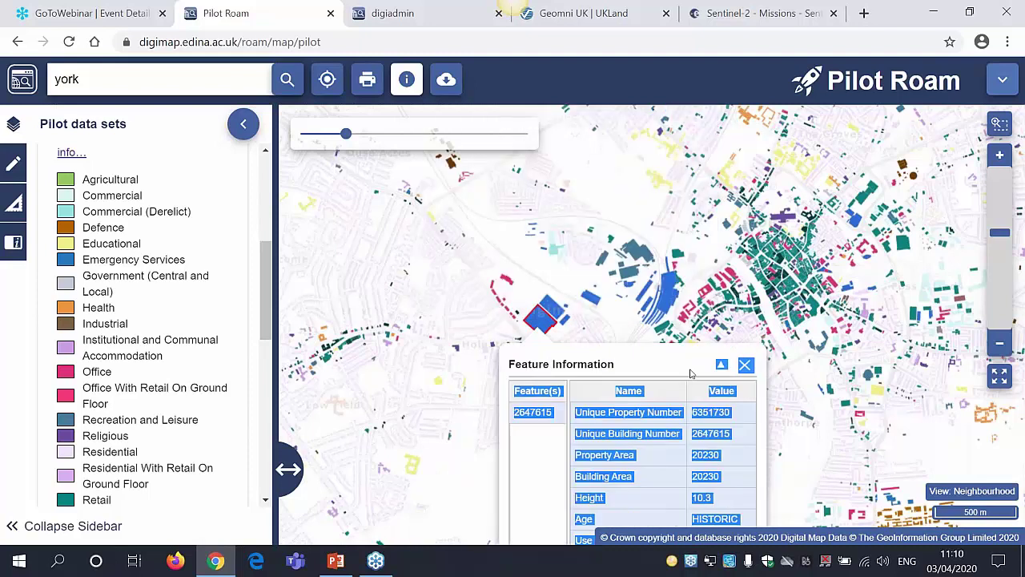
left_click(321, 198)
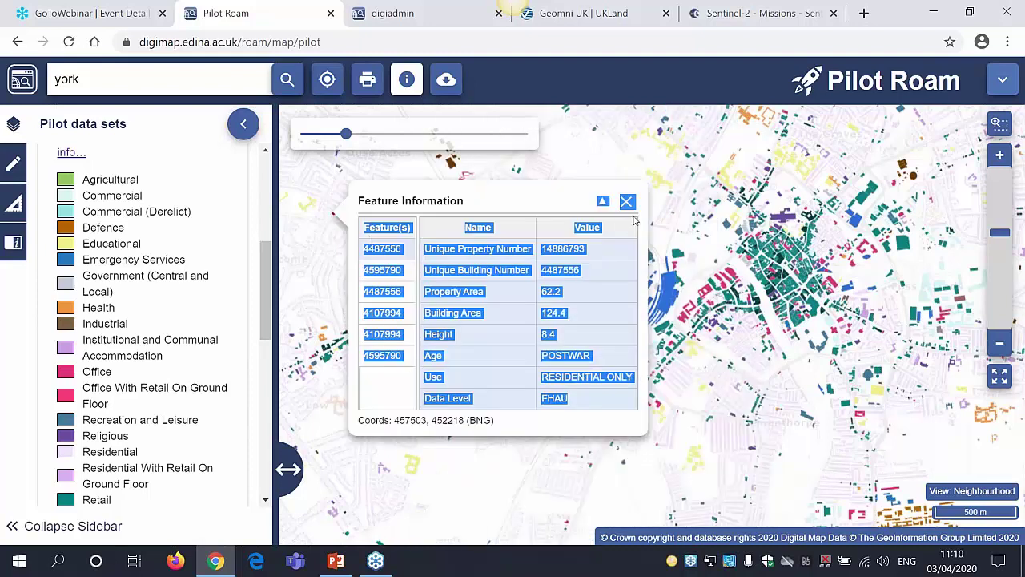
left_click(626, 201)
Step: Check the blue transport building and an office building, then re-centre on York city centre
left_click(534, 328)
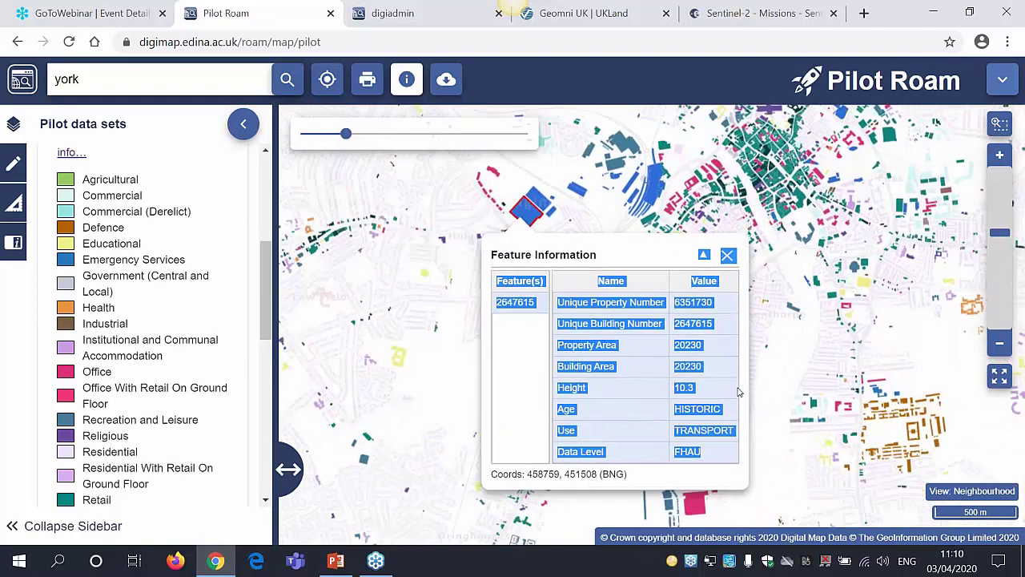
left_click(608, 324)
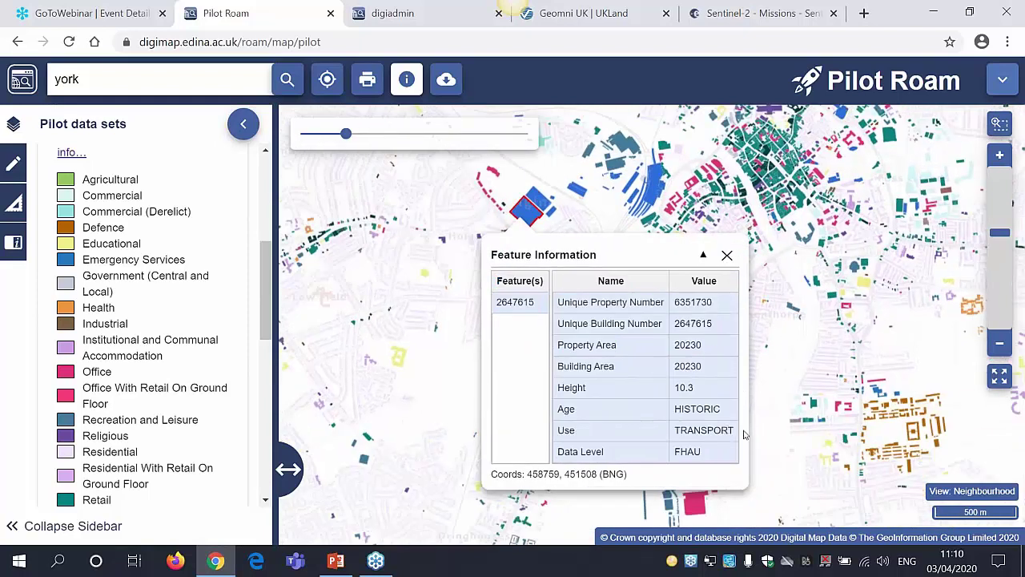
left_click(725, 256)
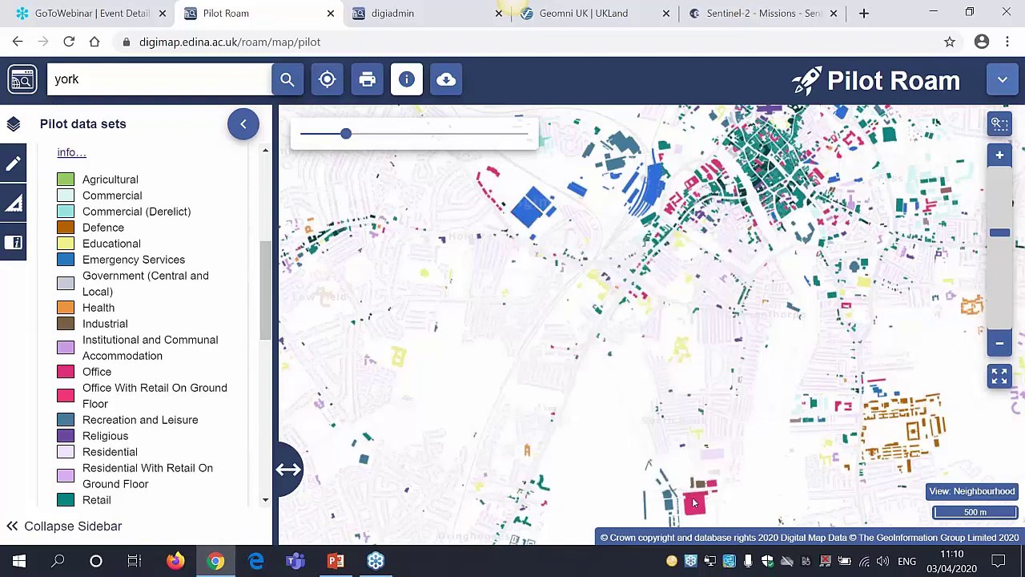
left_click(697, 187)
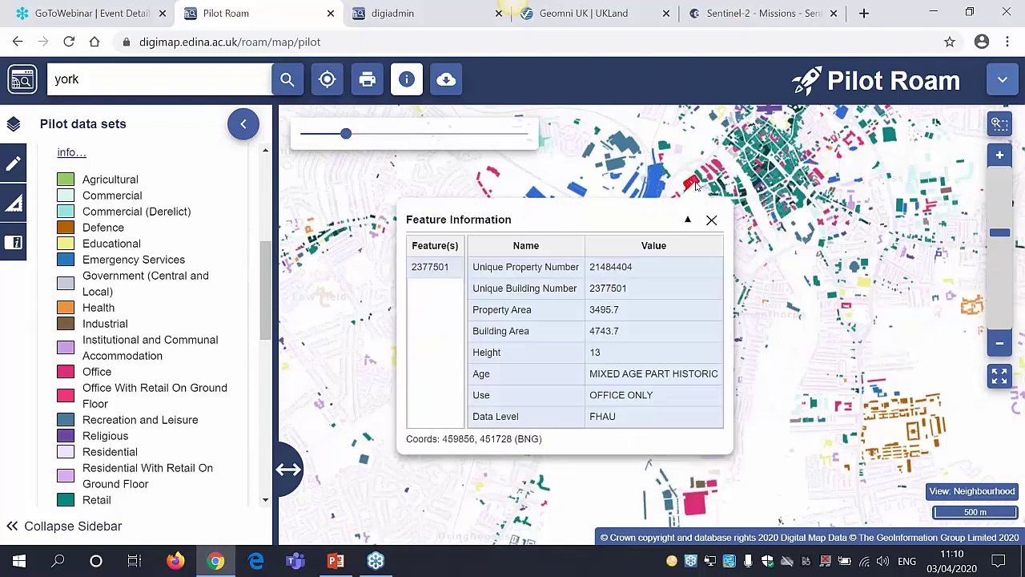
left_click(711, 221)
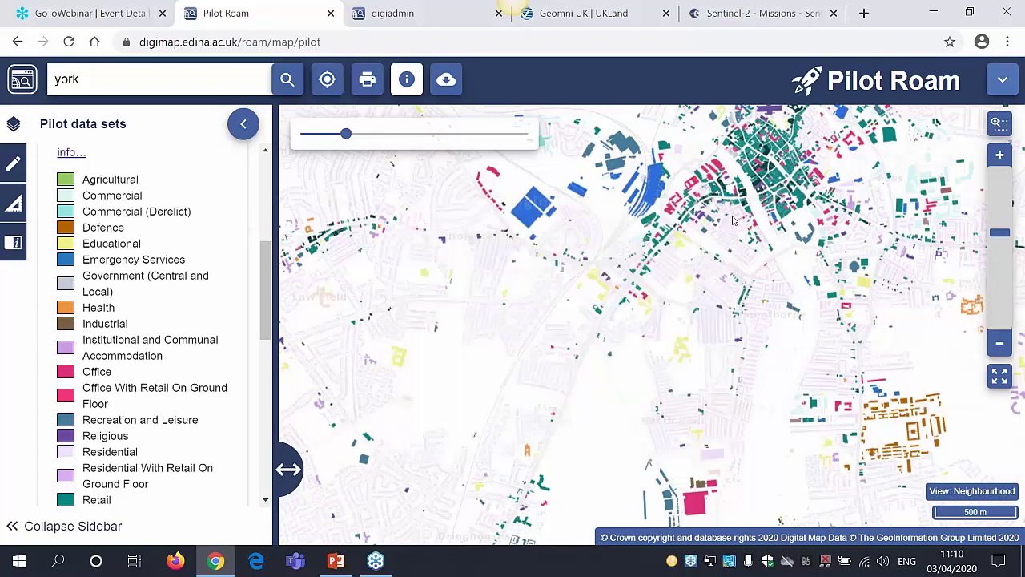
left_click_drag(757, 207, 695, 346)
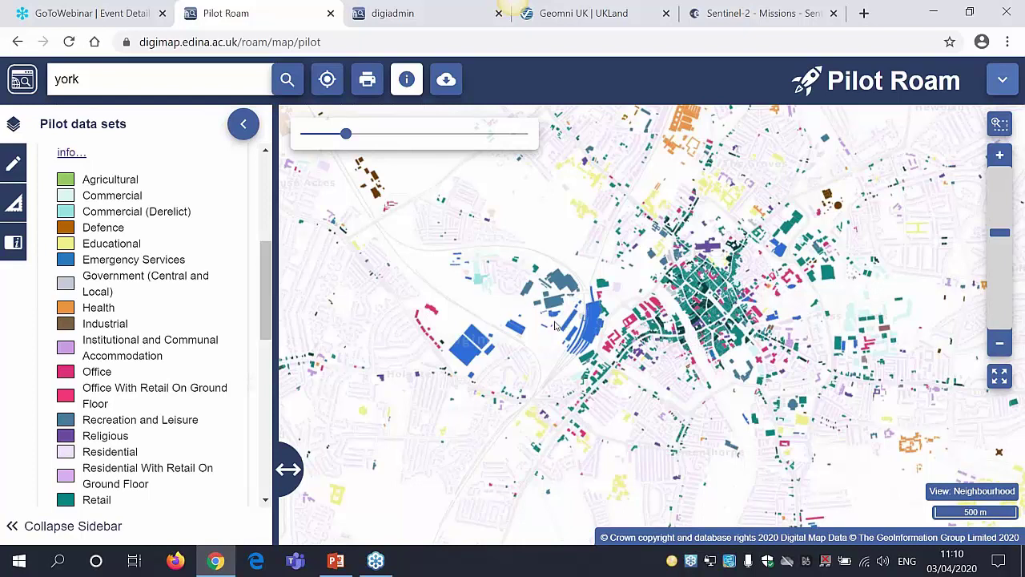
scroll(229, 206, "up", 4)
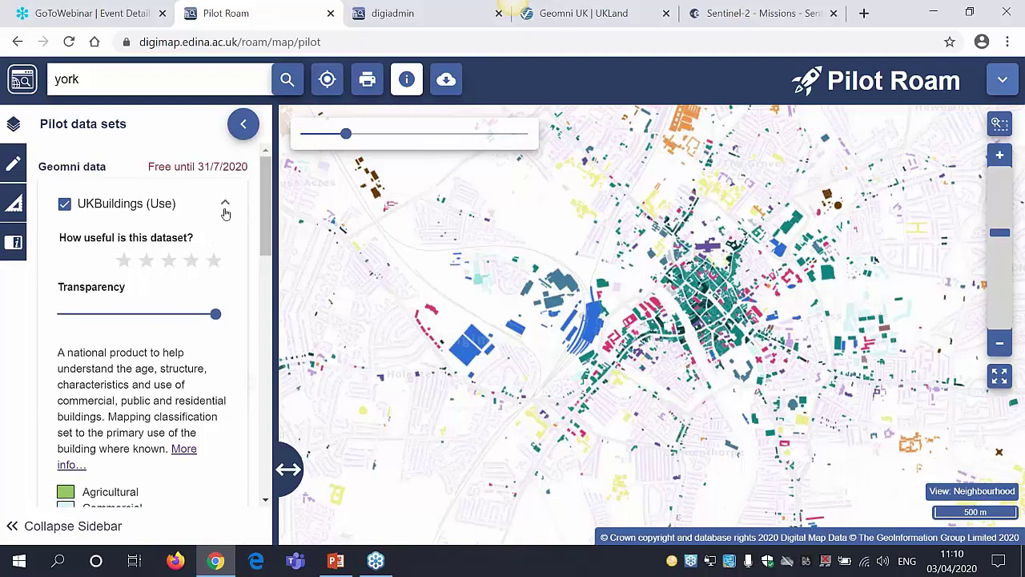
Step: Swap UKBuildings (Use) for UKBuildings (Age), show its age legend, and set transparency to 0
left_click(228, 206)
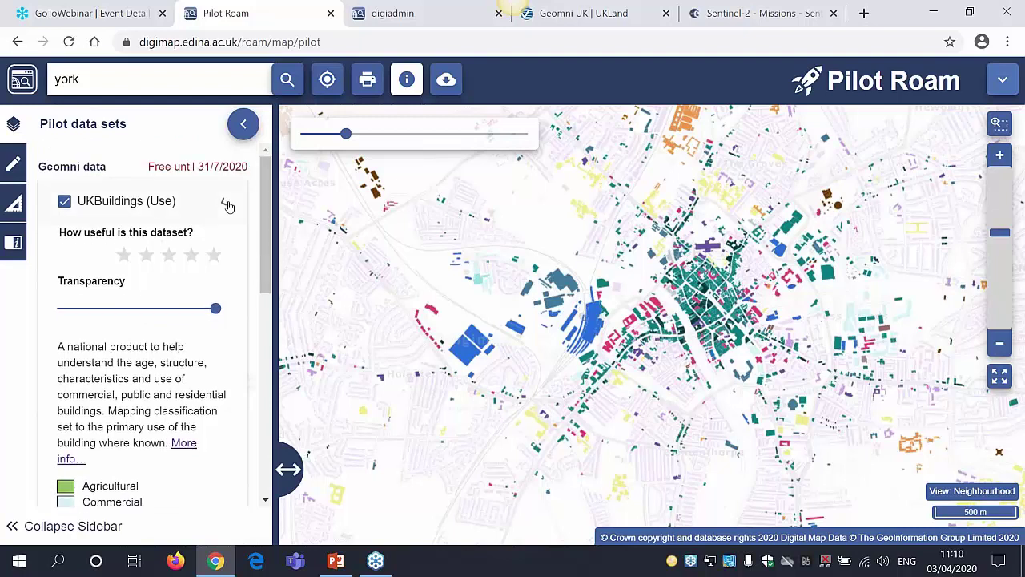
left_click(65, 199)
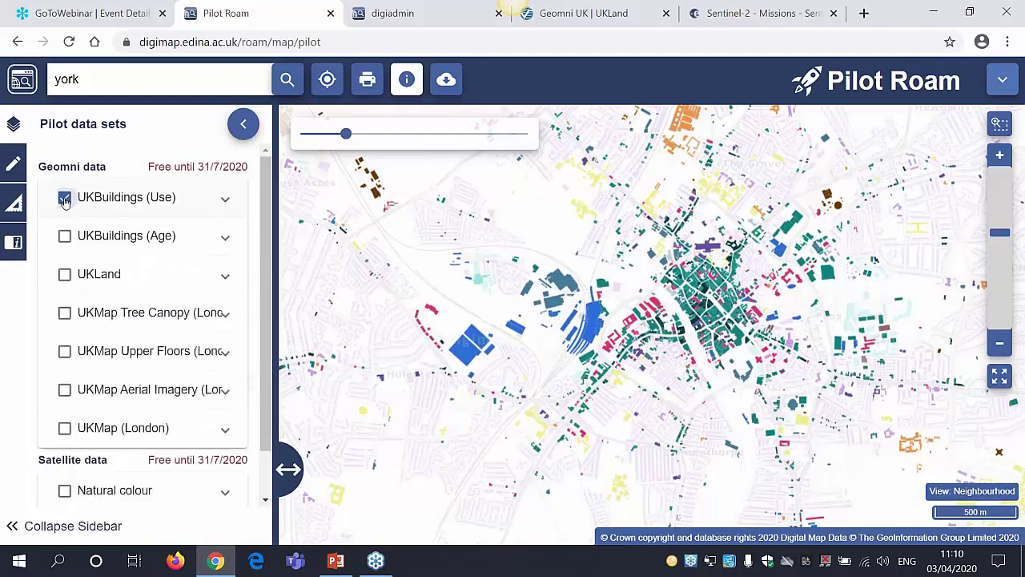
left_click(64, 237)
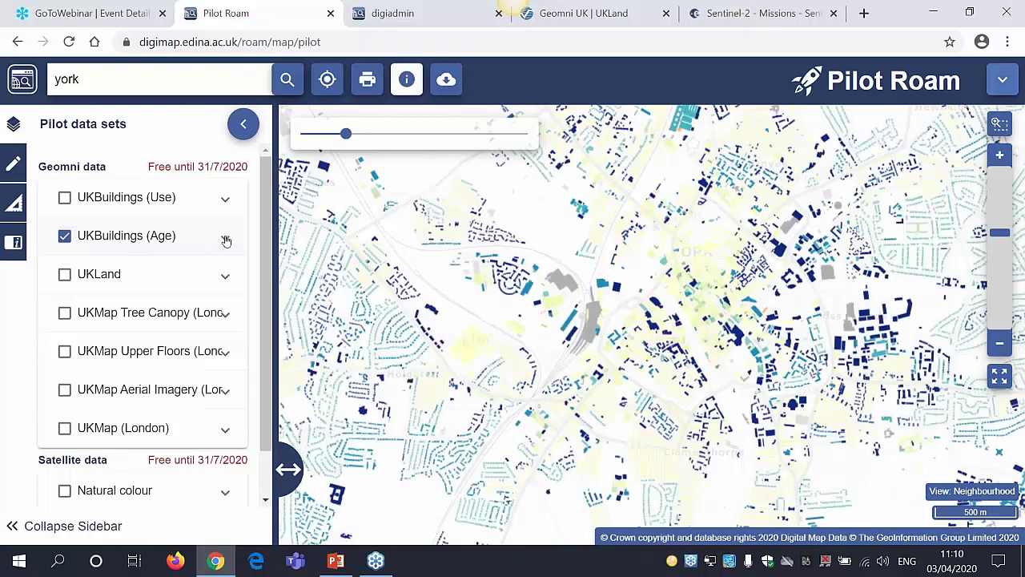
left_click(226, 239)
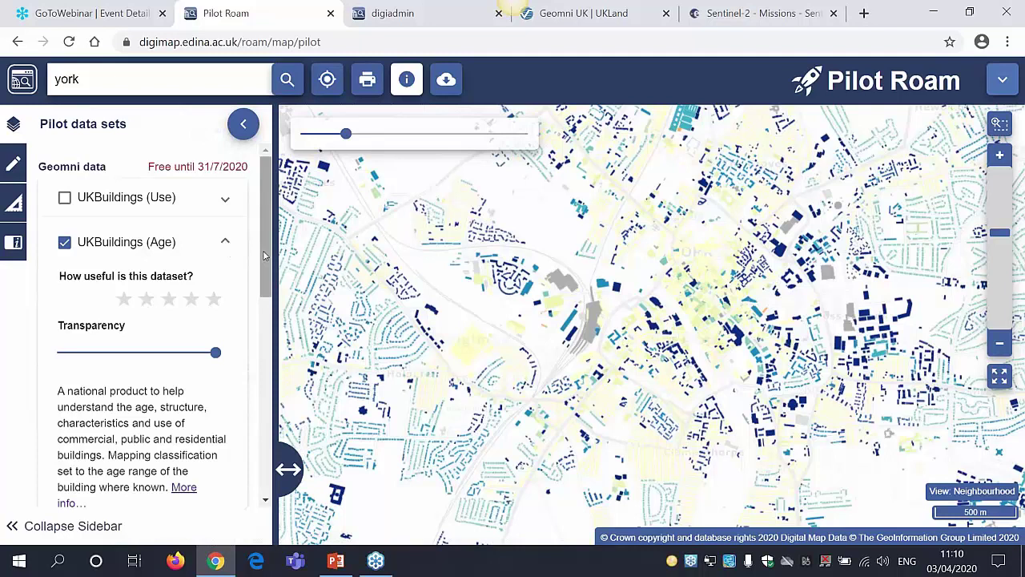
scroll(152, 336, "down", 3)
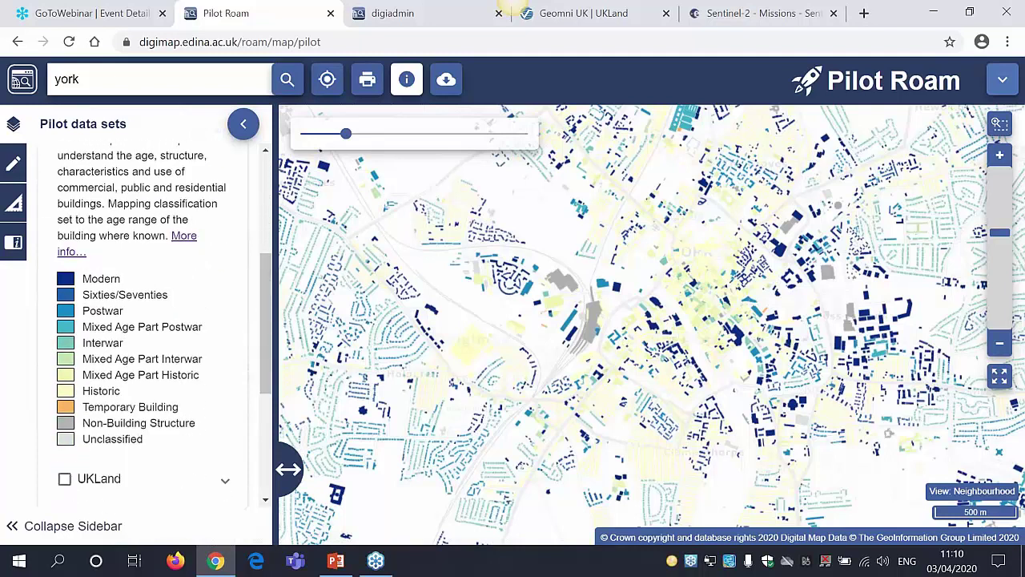
left_click_drag(345, 134, 268, 144)
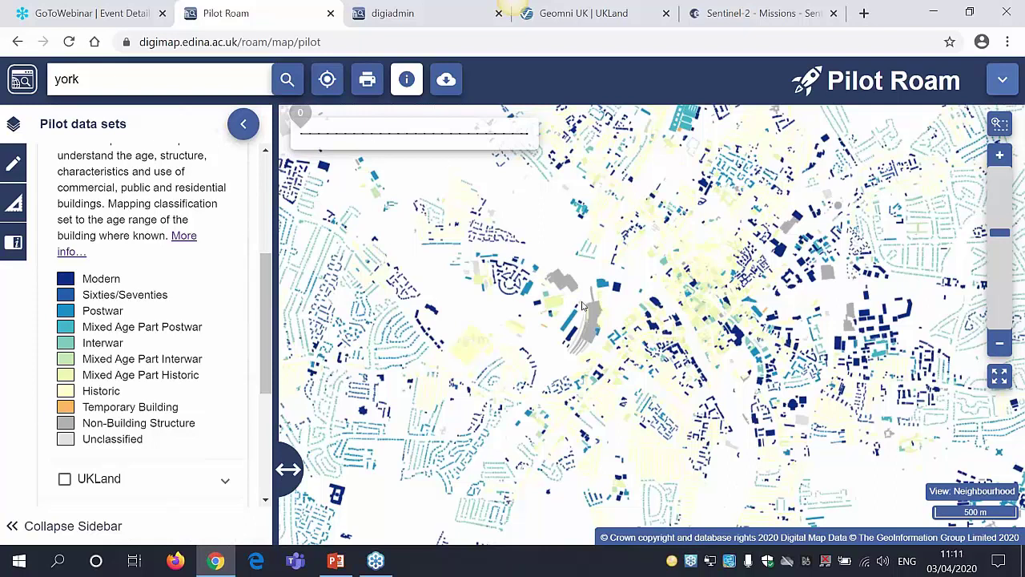
left_click(539, 305)
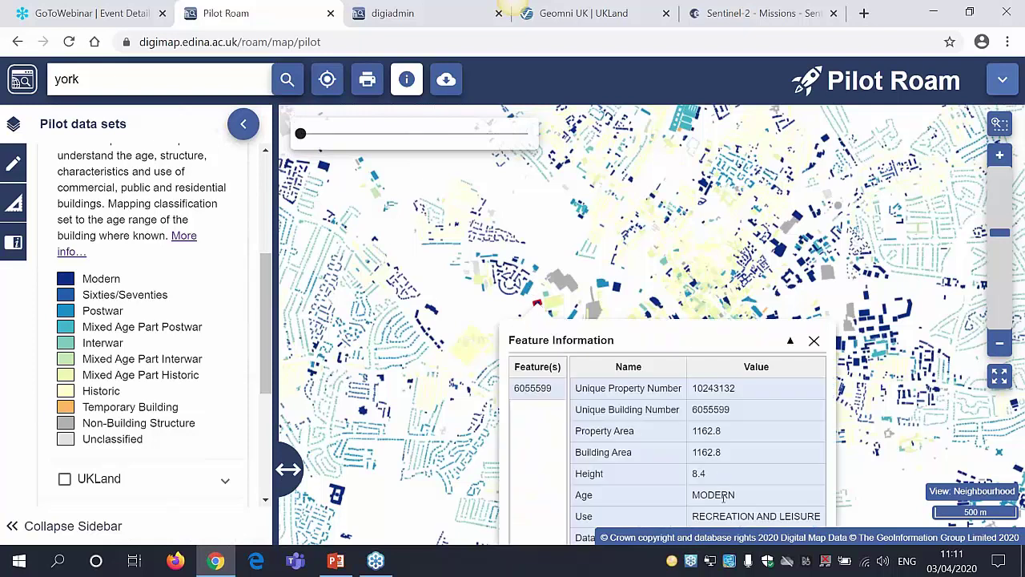
left_click(814, 341)
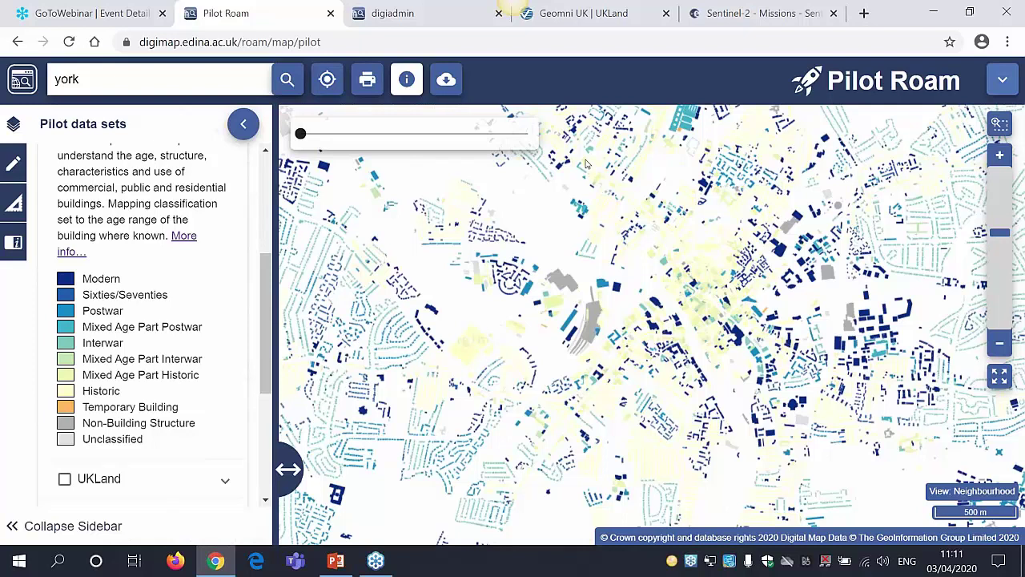
left_click(585, 164)
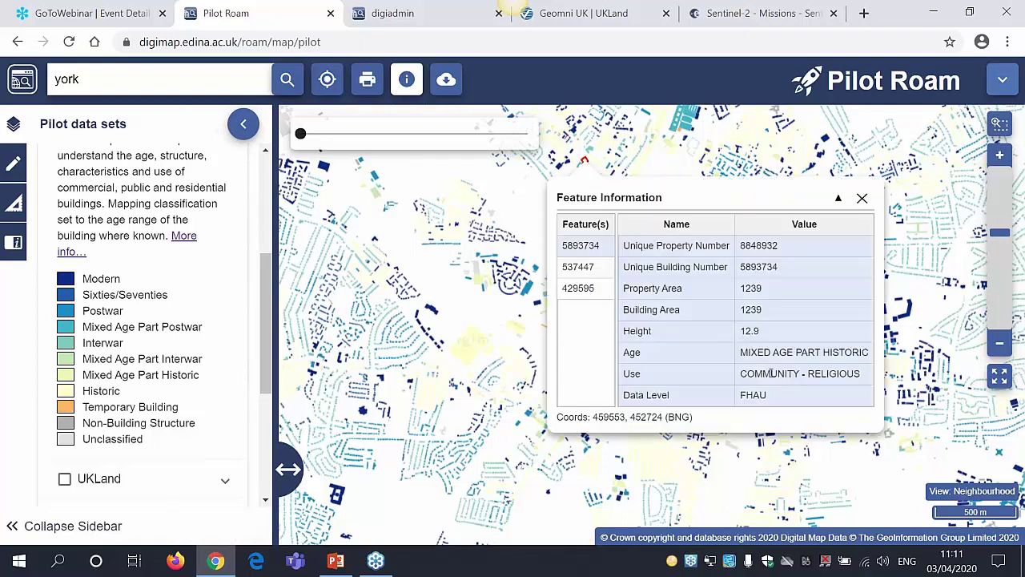
left_click(862, 198)
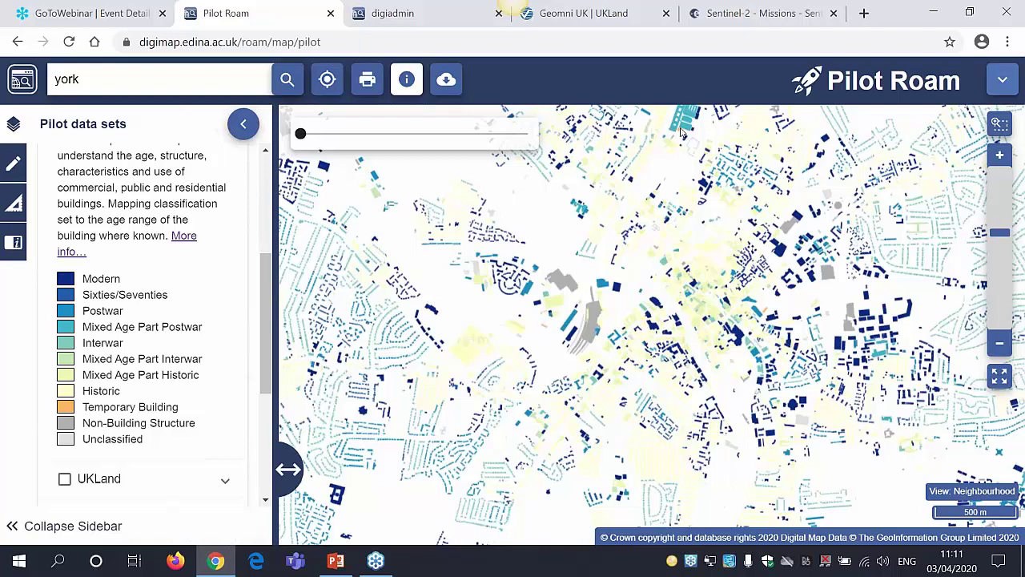
scroll(682, 138, "up", 3)
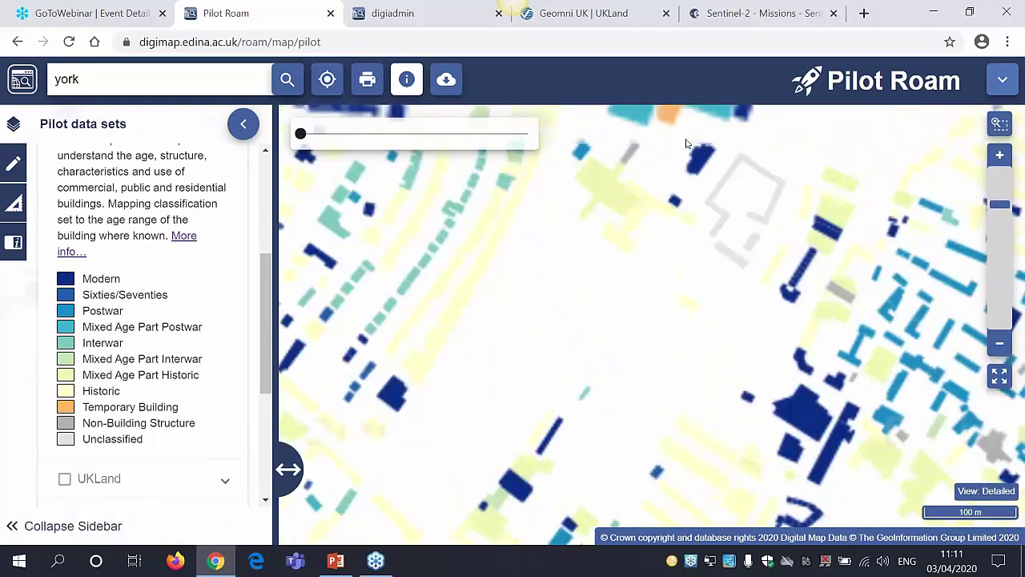
left_click_drag(667, 117, 630, 353)
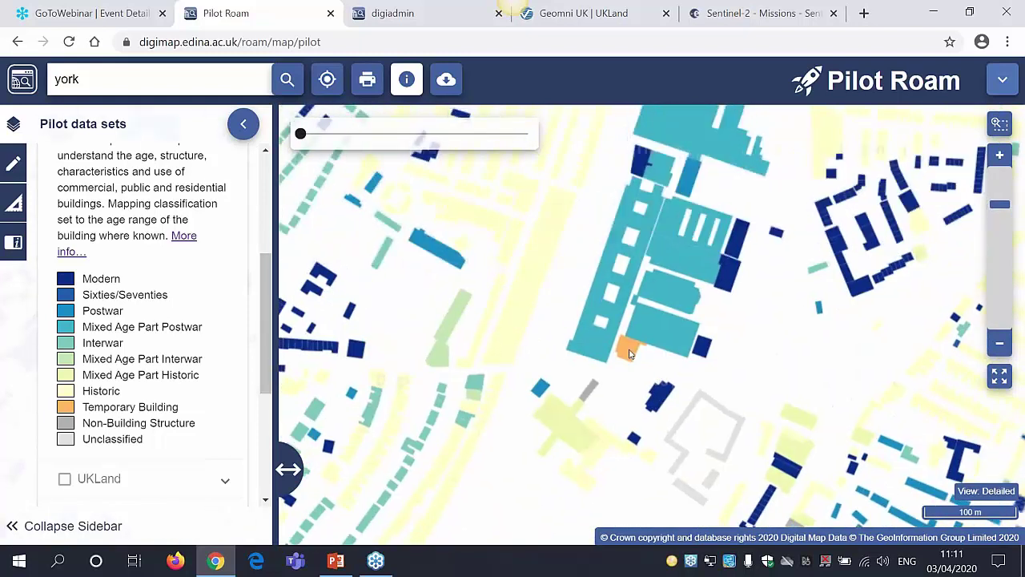
left_click(630, 352)
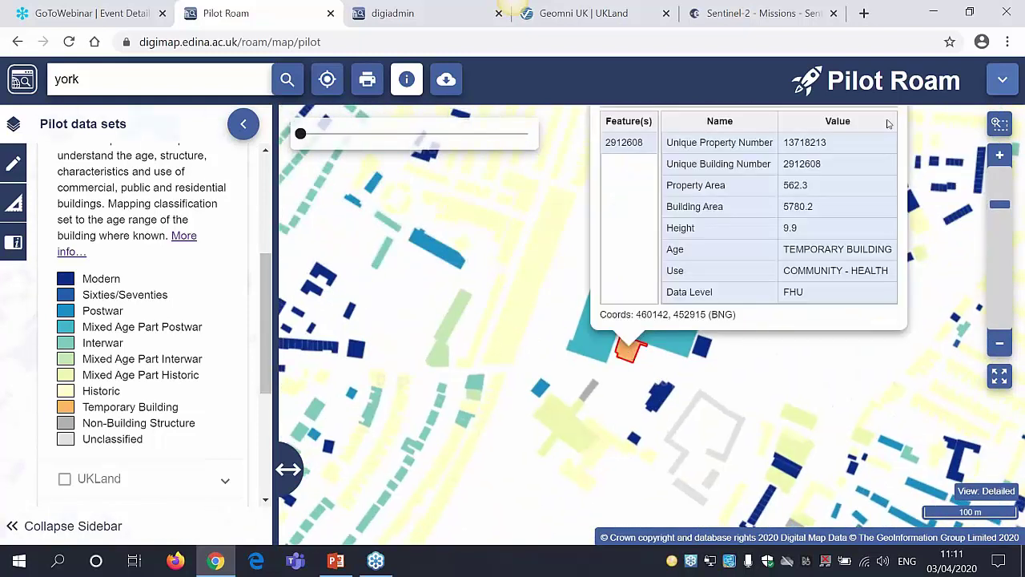
left_click(876, 139)
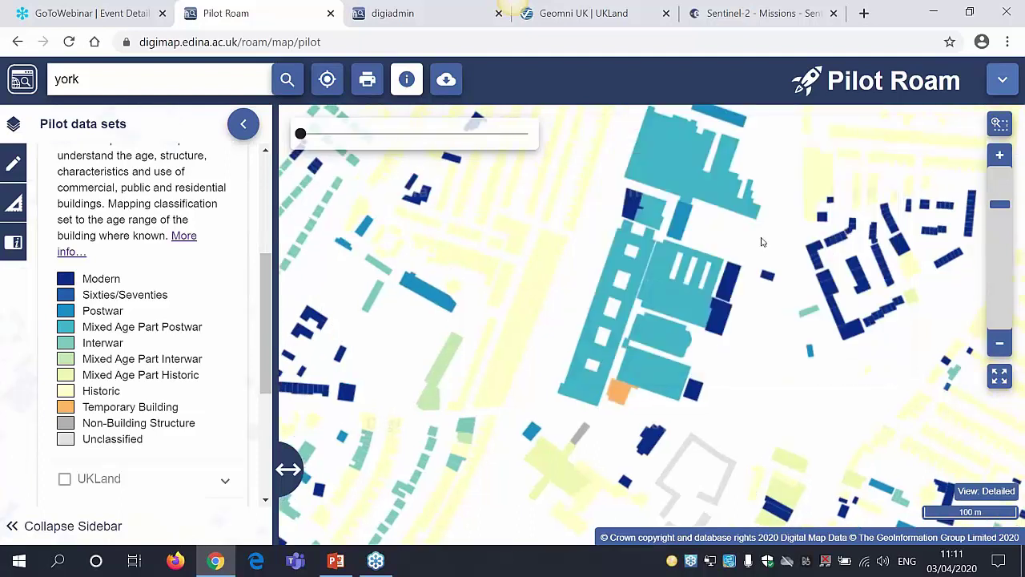
scroll(595, 336, "down", 3)
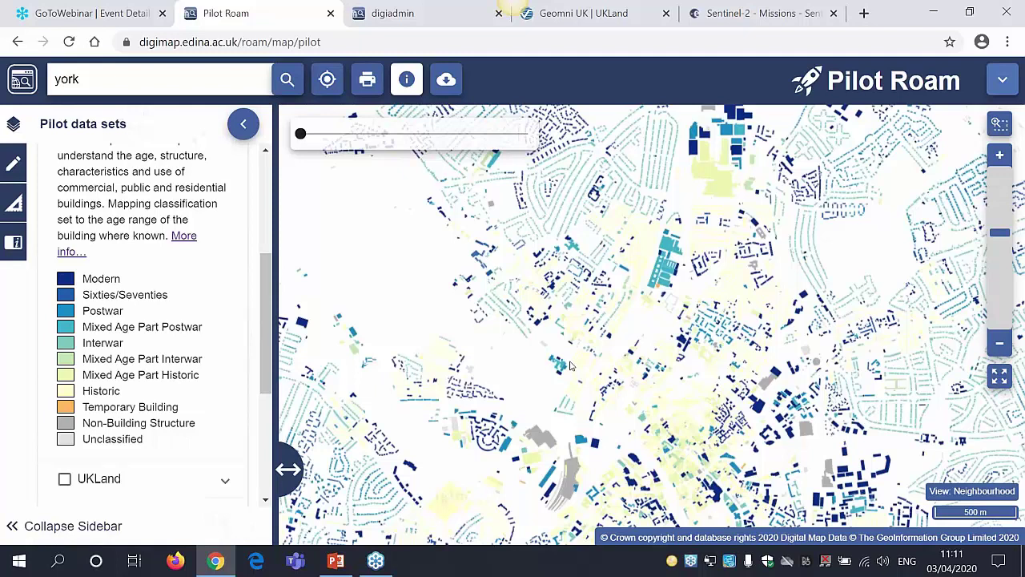
Step: Zoom out and back, check one building's details, then pan west to York's residential estates
scroll(570, 366, "down", 1)
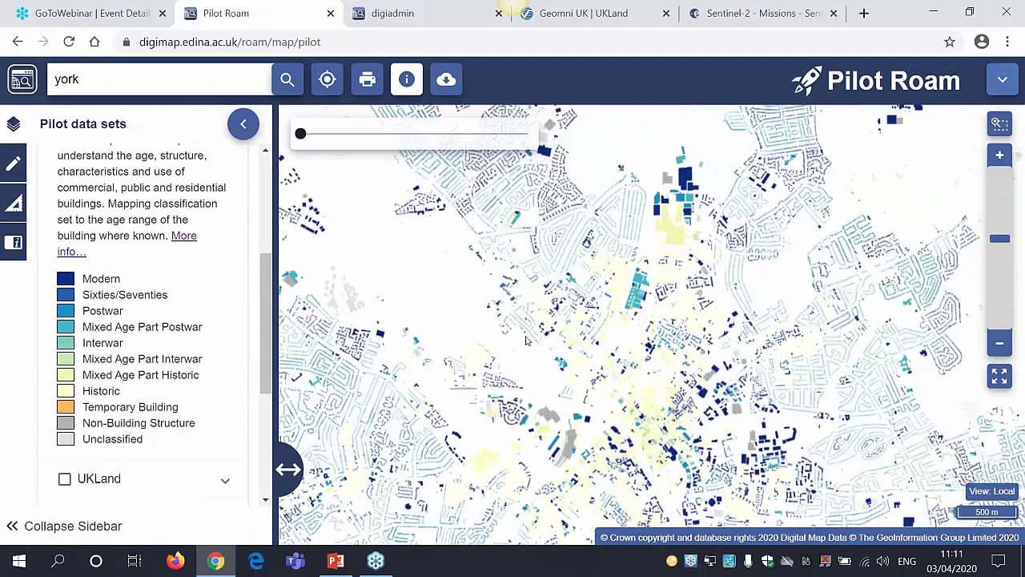
scroll(526, 340, "down", 1)
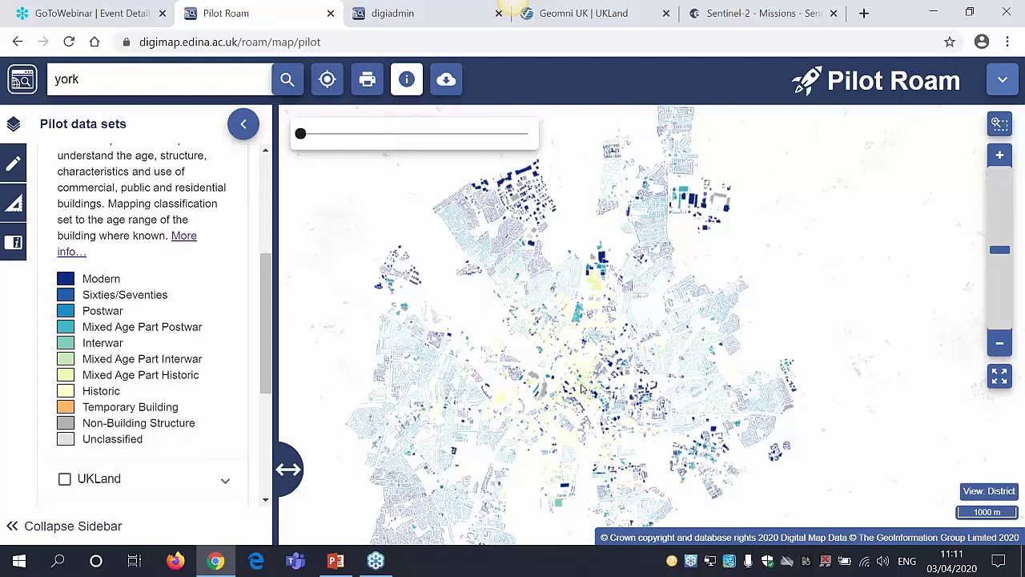
scroll(576, 384, "down", 1)
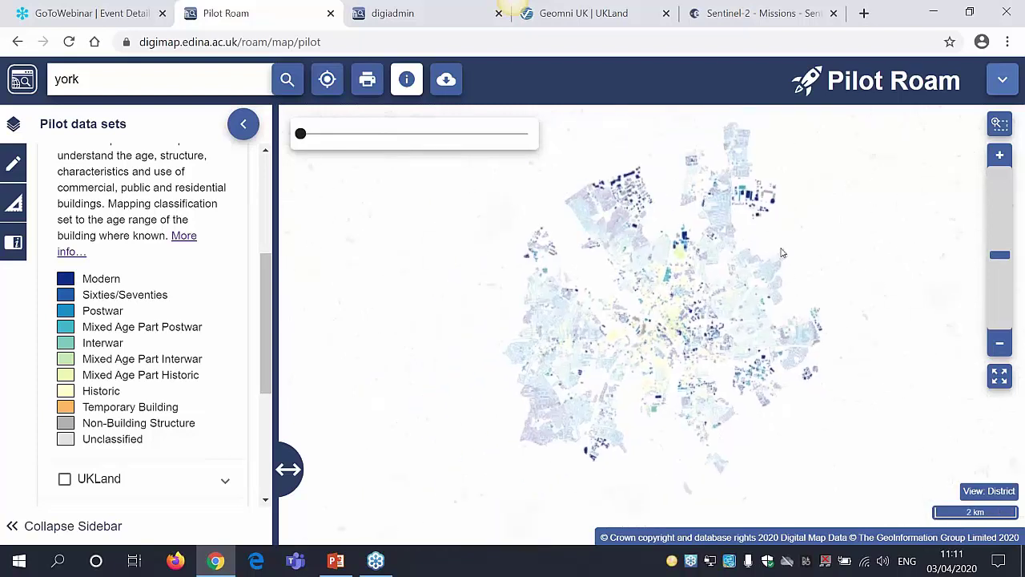
scroll(508, 328, "up", 2)
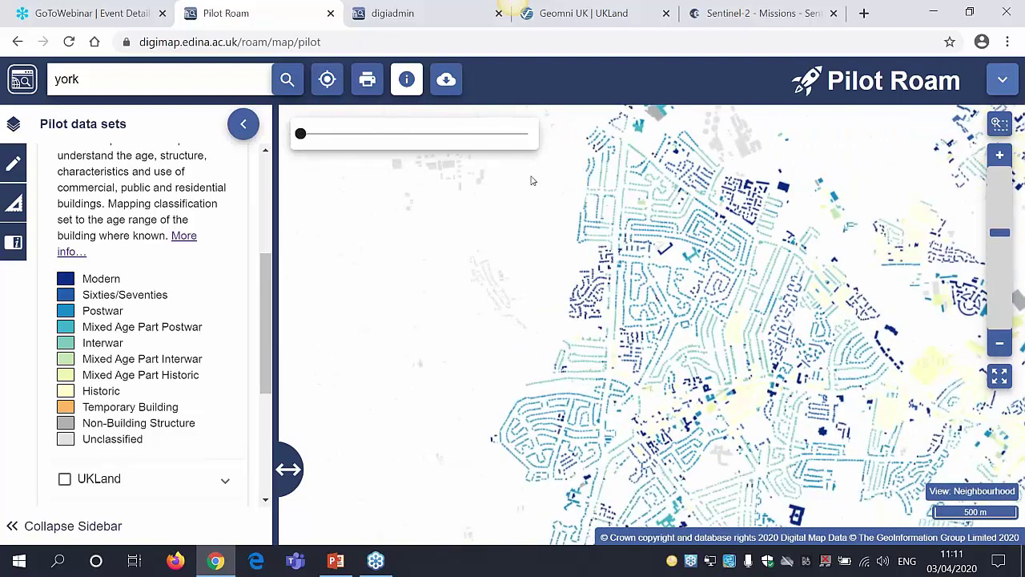
left_click(397, 167)
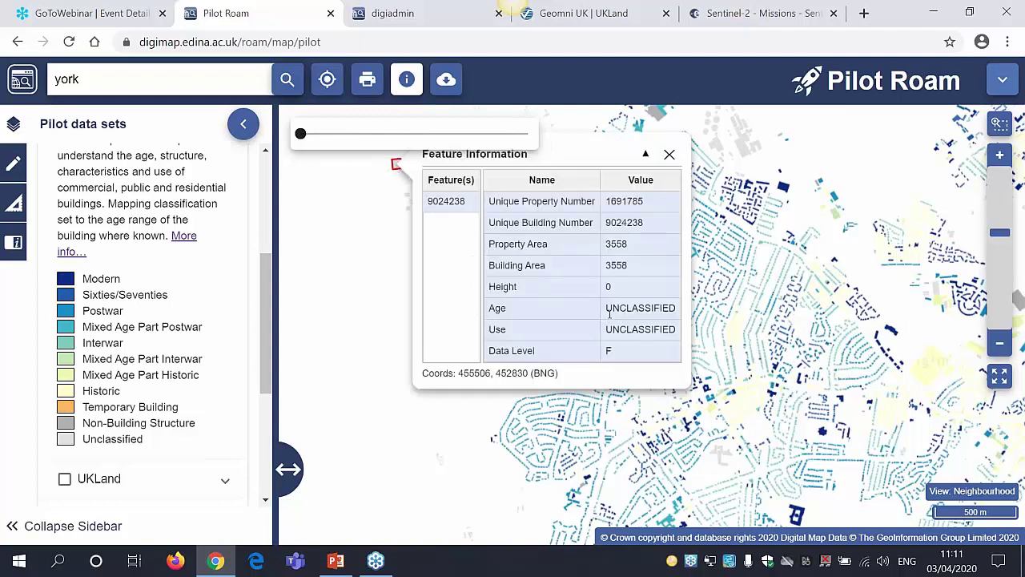
left_click(668, 154)
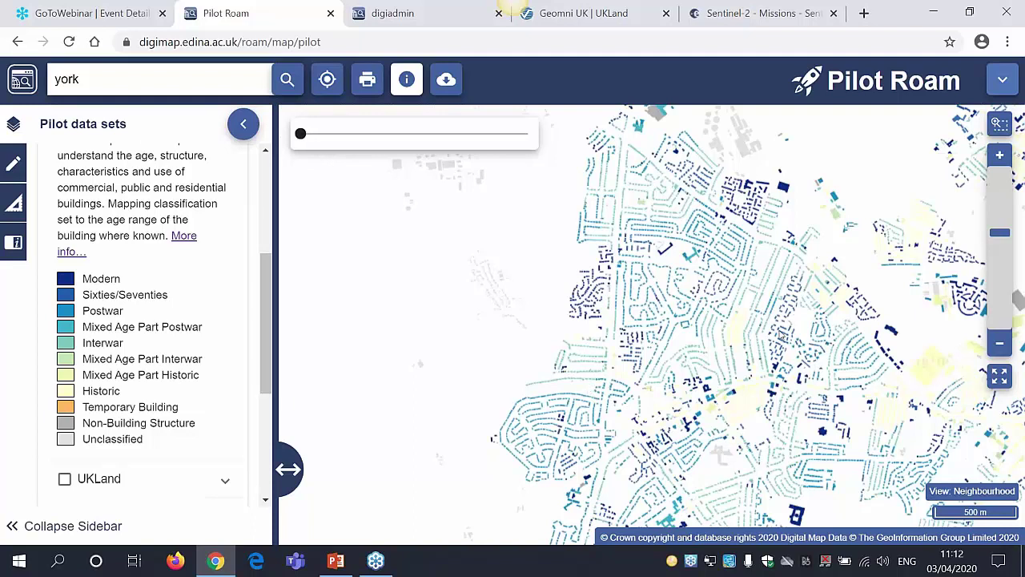
left_click_drag(750, 356, 651, 379)
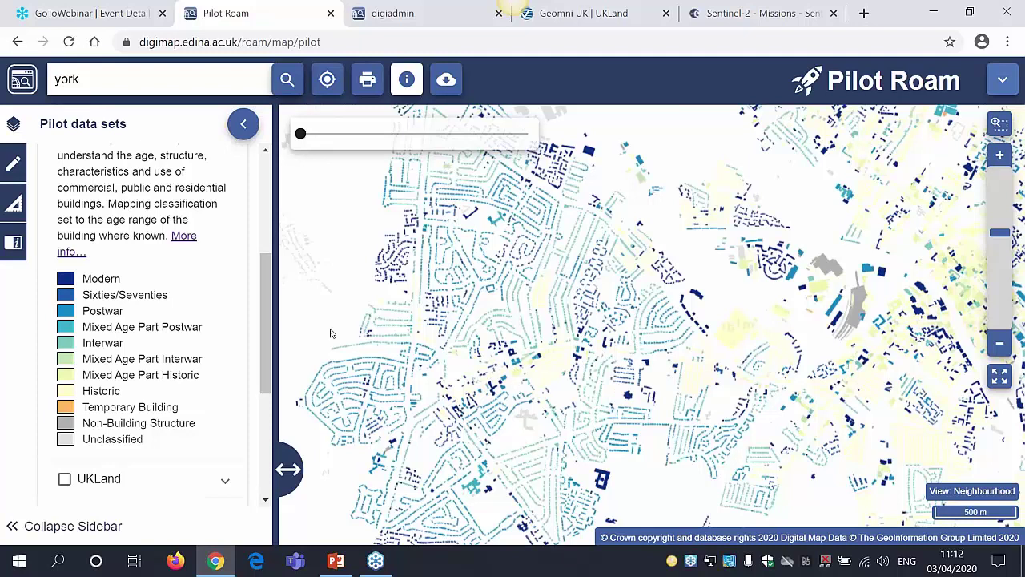
scroll(253, 210, "up", 3)
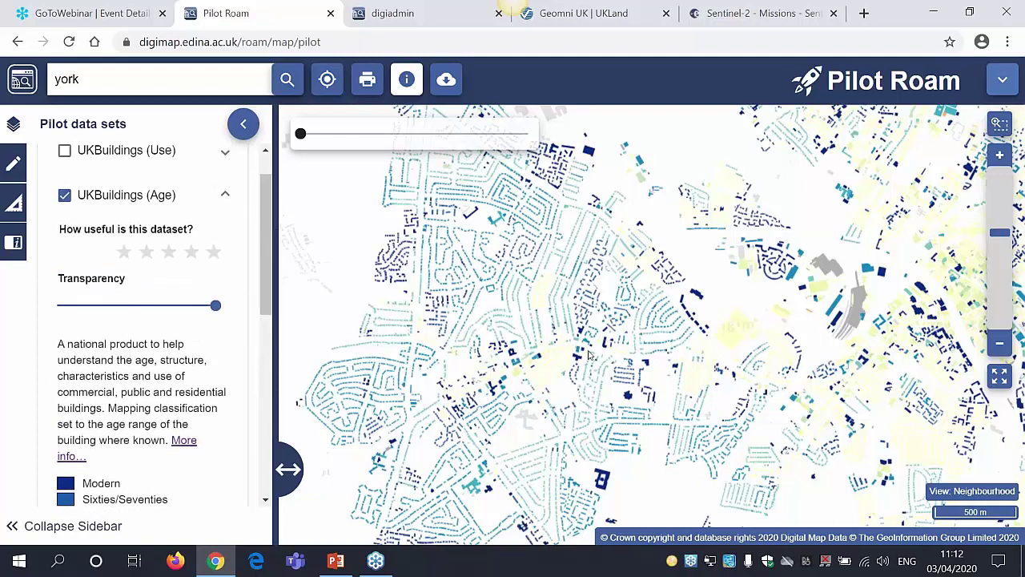
Step: Switch from UKBuildings (Age) to the UKLand layer and zoom to the full Great Britain extent
left_click(226, 196)
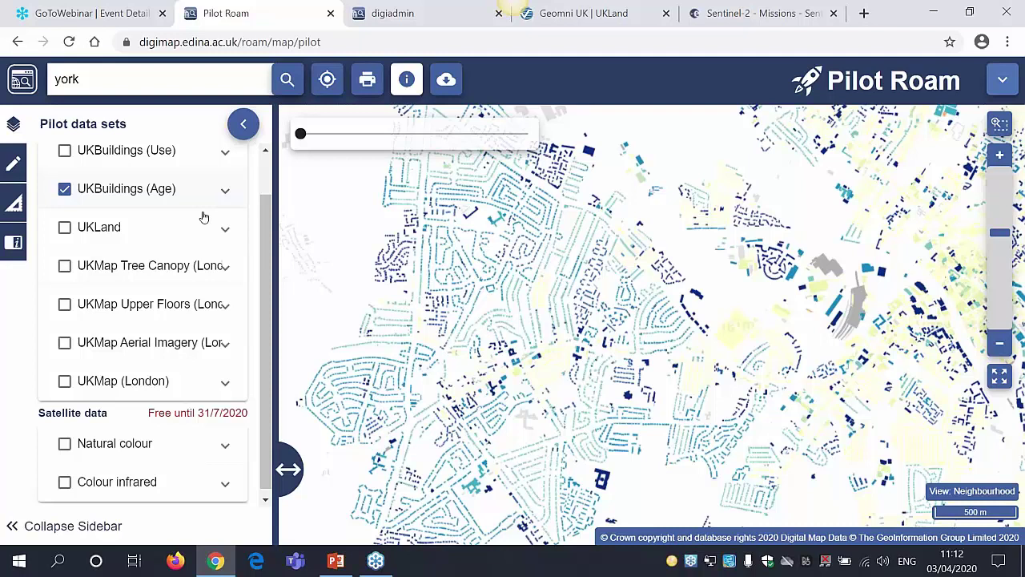
left_click(64, 192)
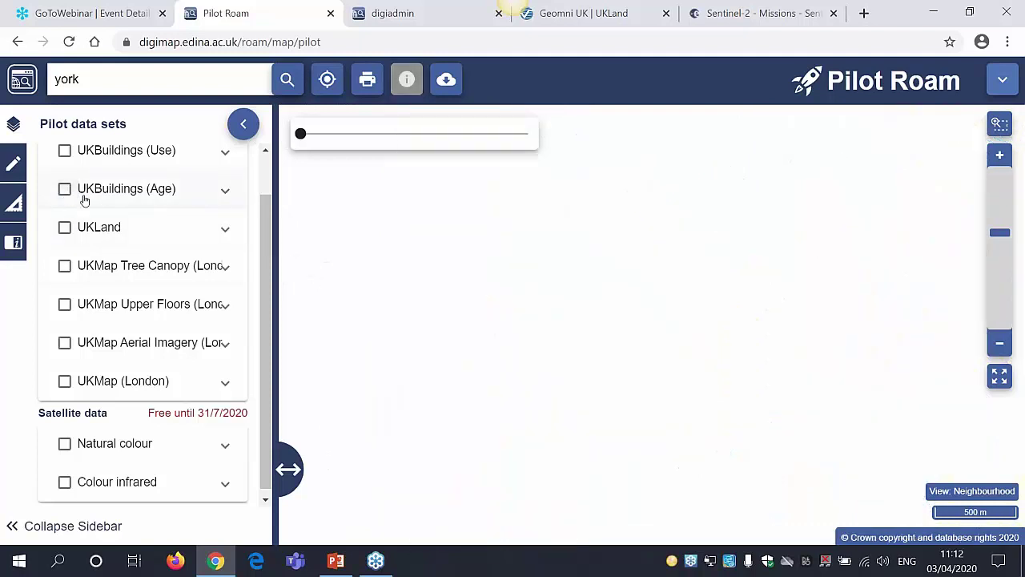
left_click(64, 228)
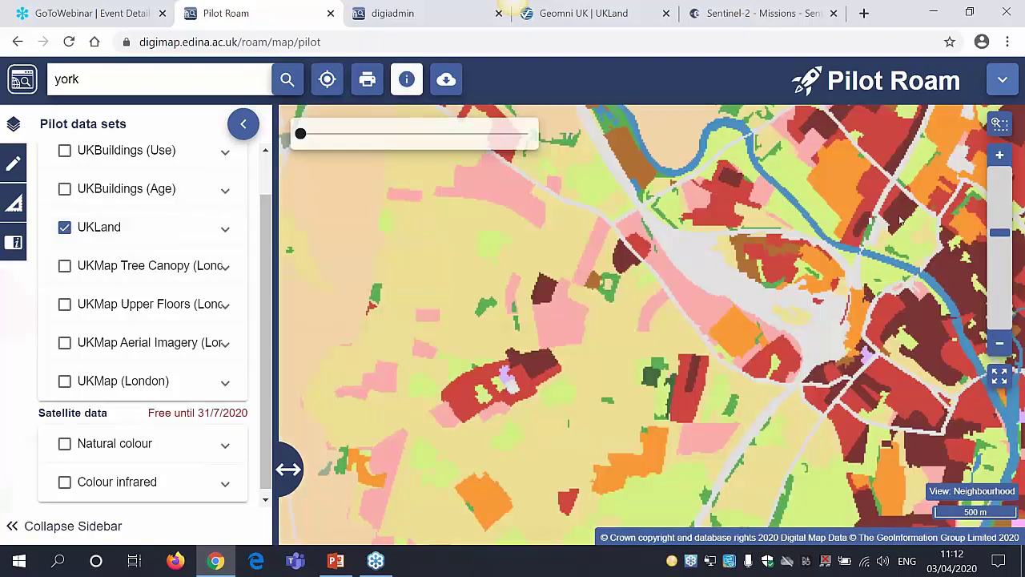
left_click(1000, 378)
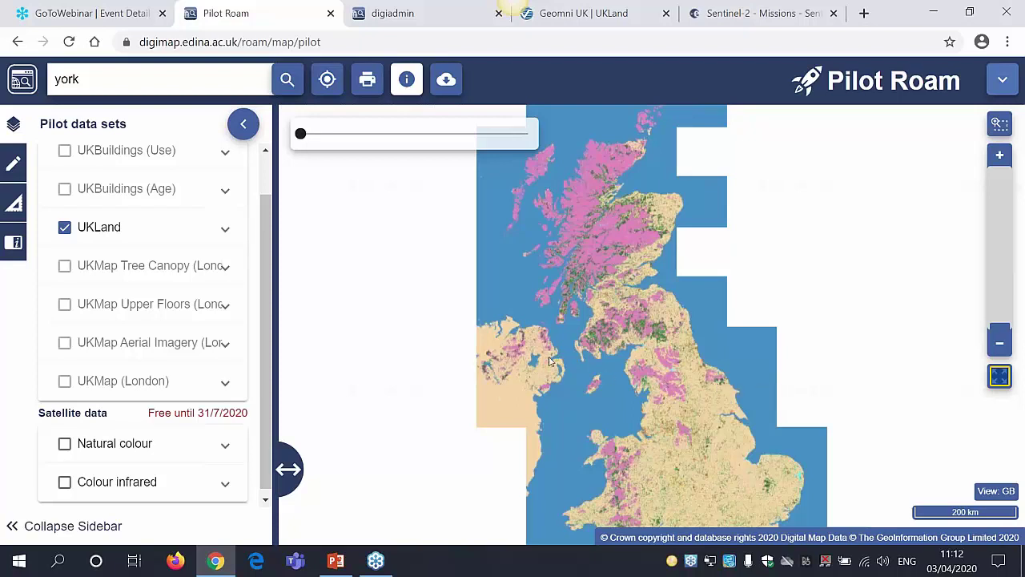
Step: Go to Cambridge (Cambridgeshire) via a 'cambridge' search, then open the UKLand details and Geomni page
left_click(86, 79)
type("cambridge")
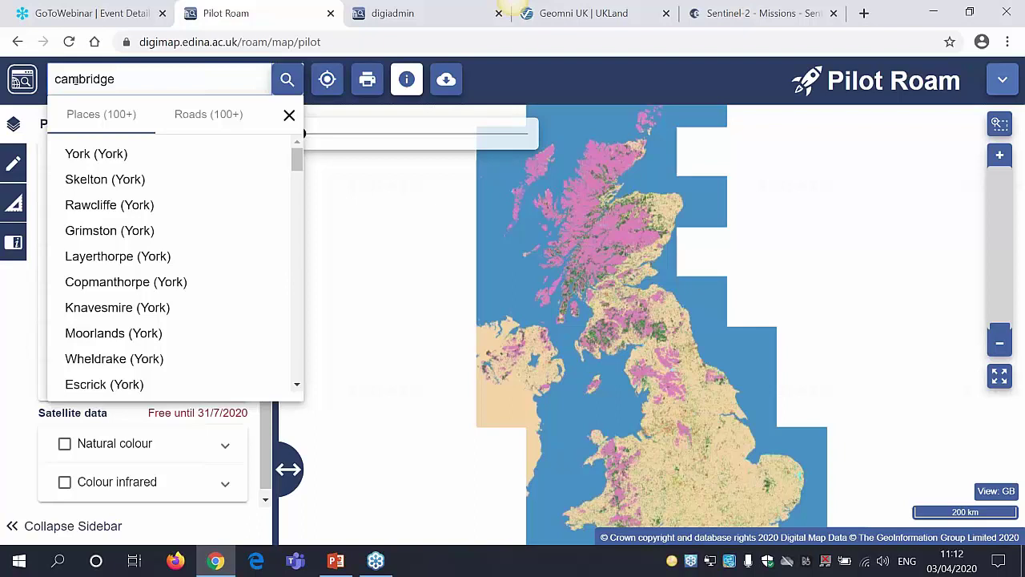
key("Return")
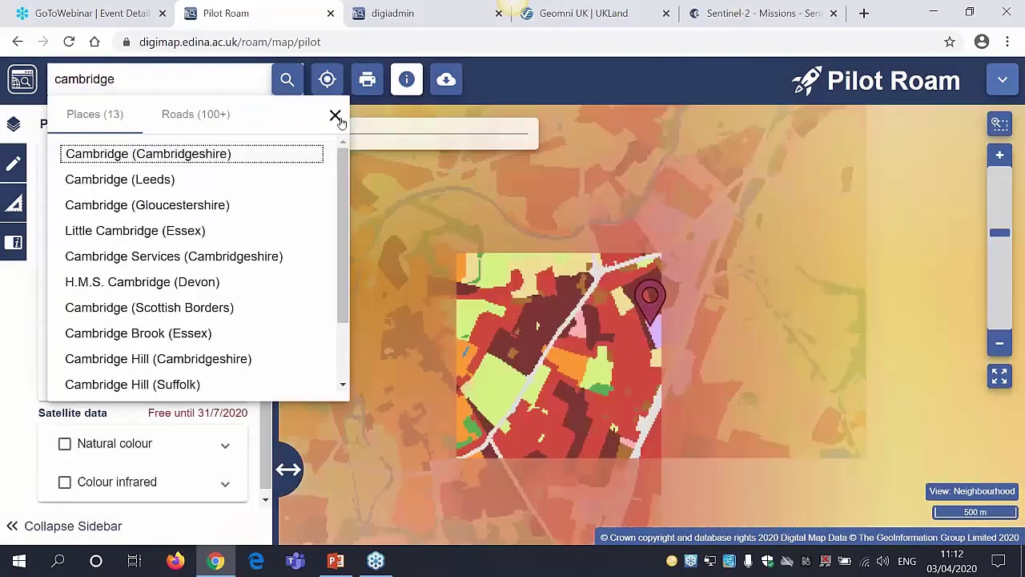
left_click(335, 114)
scroll(683, 316, "up", 1)
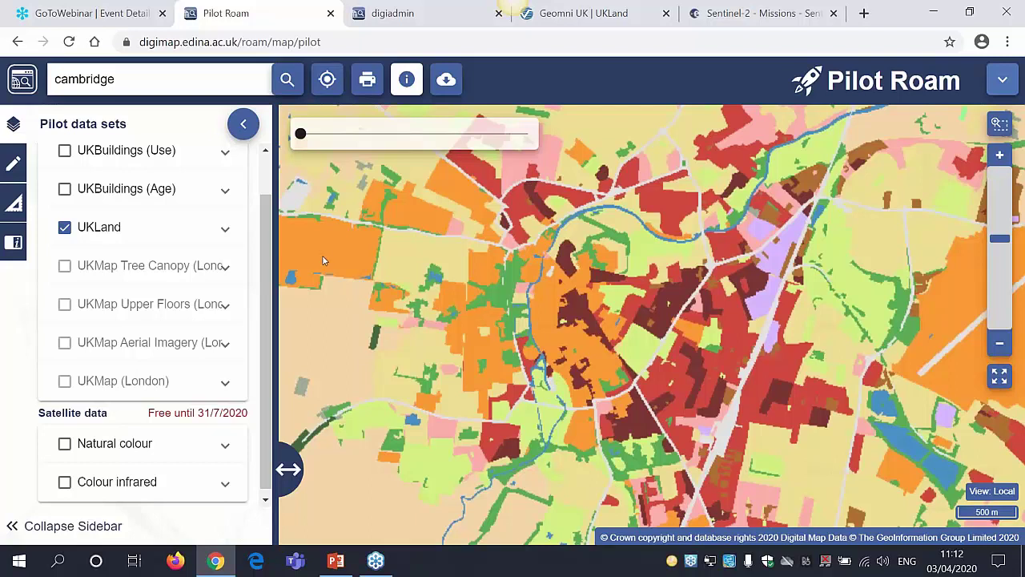
left_click(225, 229)
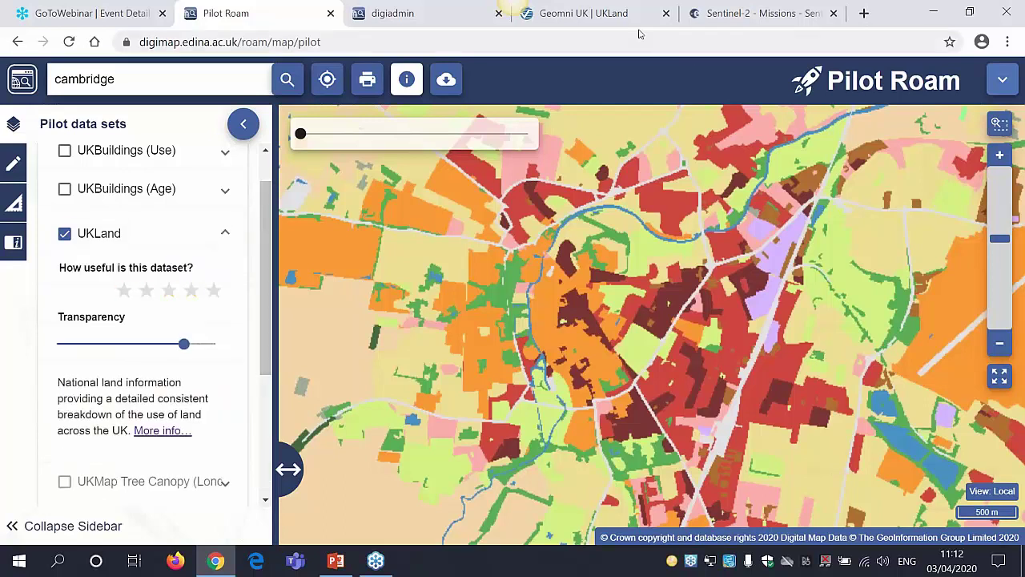
left_click(584, 13)
Step: Scroll through the UKLand classification list on the Geomni page, then go back to Pilot Roam
scroll(671, 339, "down", 3)
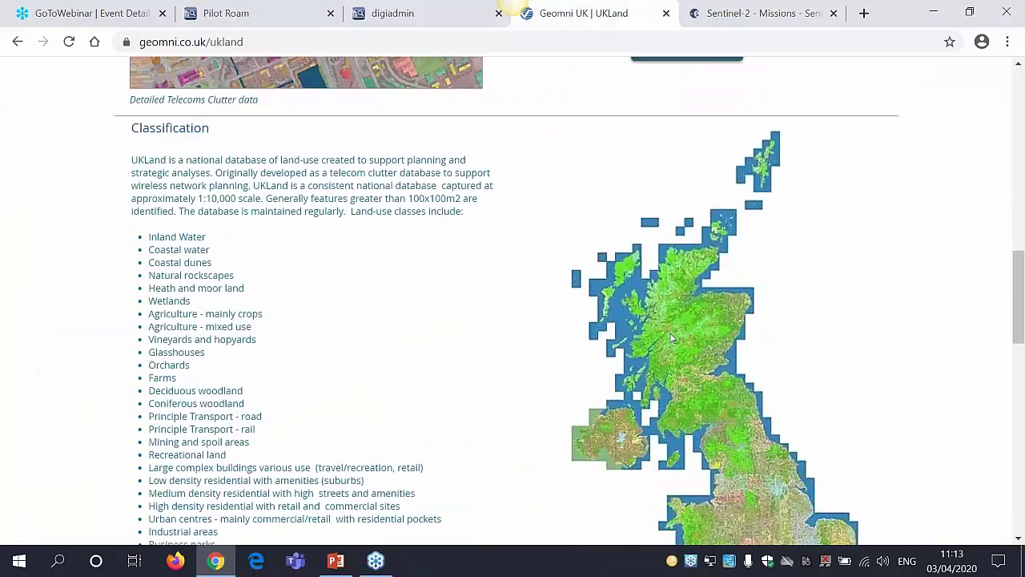
scroll(671, 338, "down", 1)
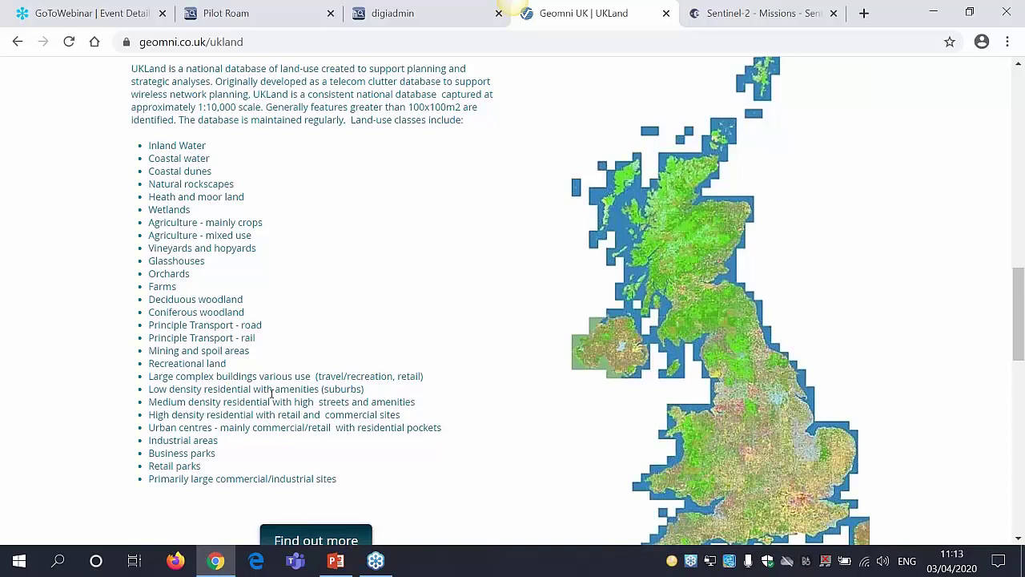
left_click(245, 17)
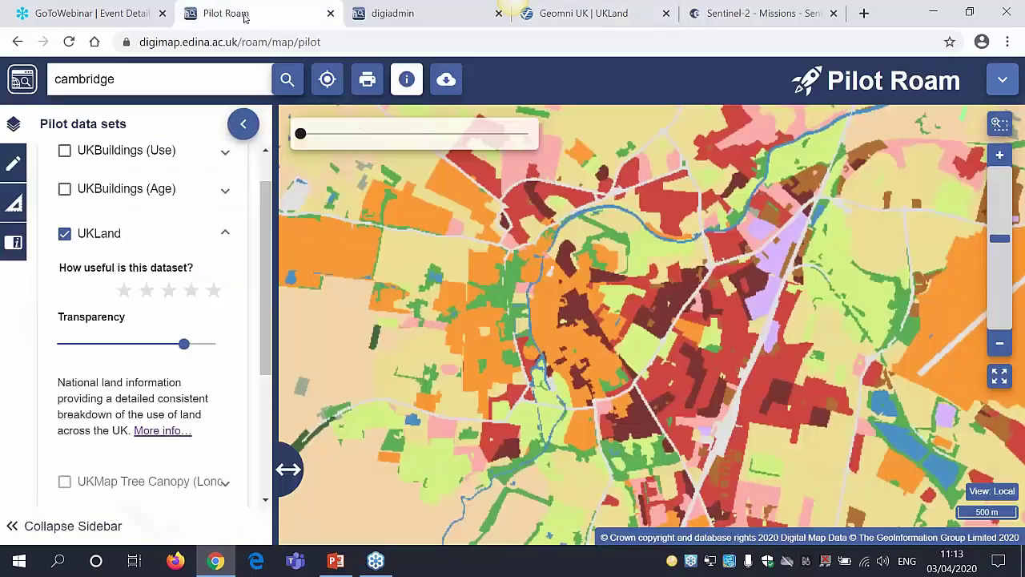
Step: Turn on Info mode and read the UKLand class of two Cambridge spots, including Urban centres
left_click(406, 81)
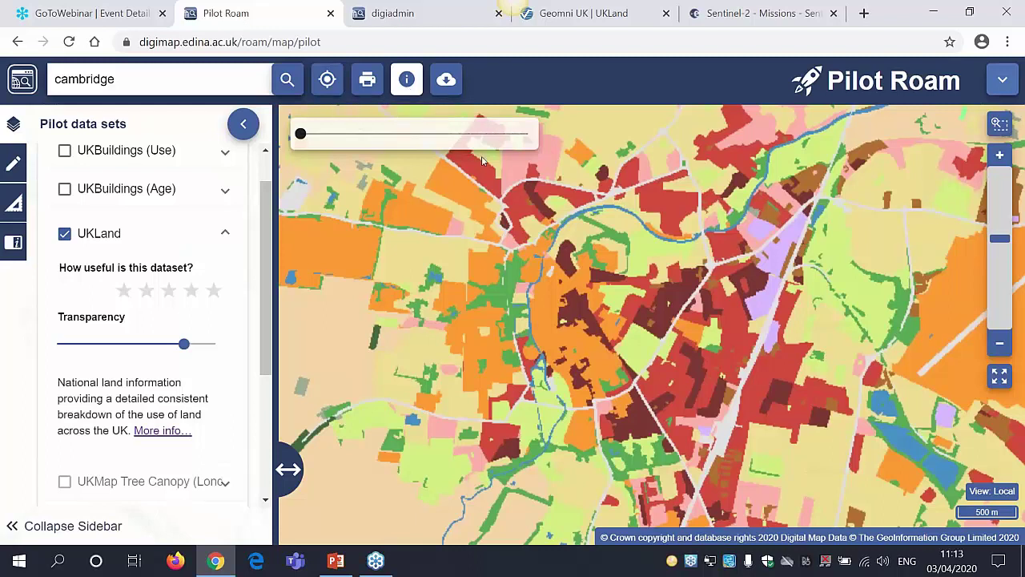
left_click(576, 311)
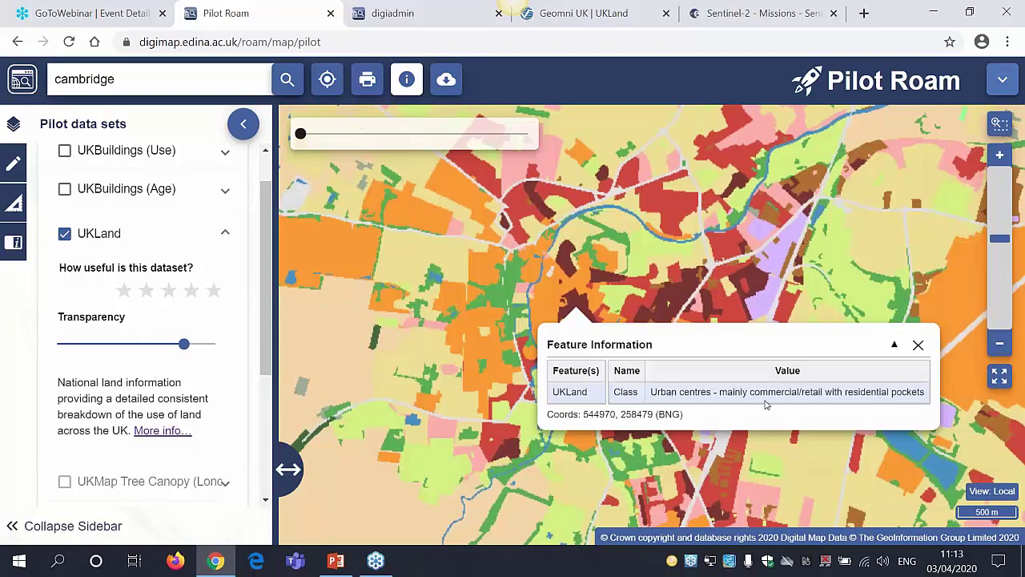
left_click(919, 345)
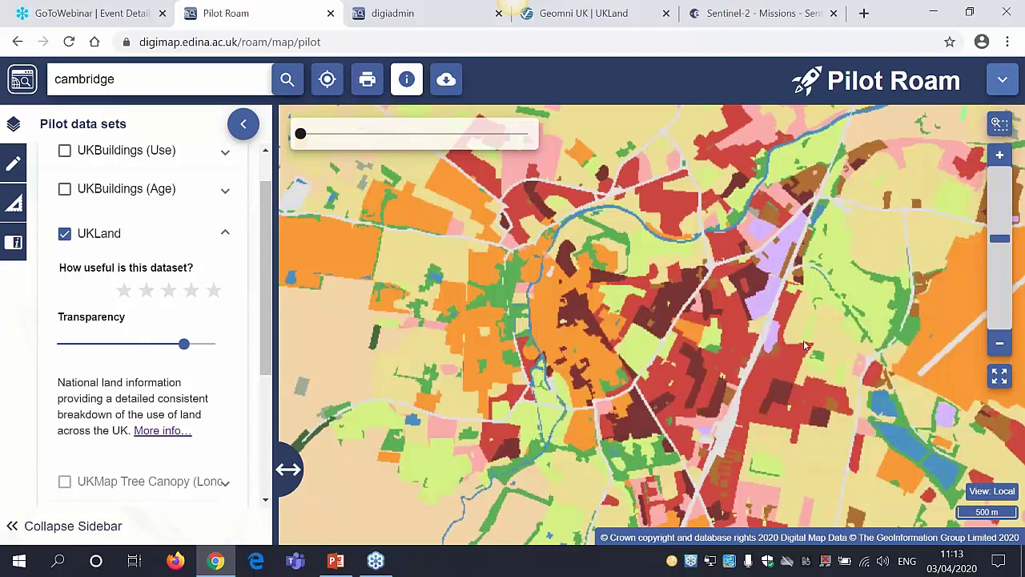
left_click(664, 318)
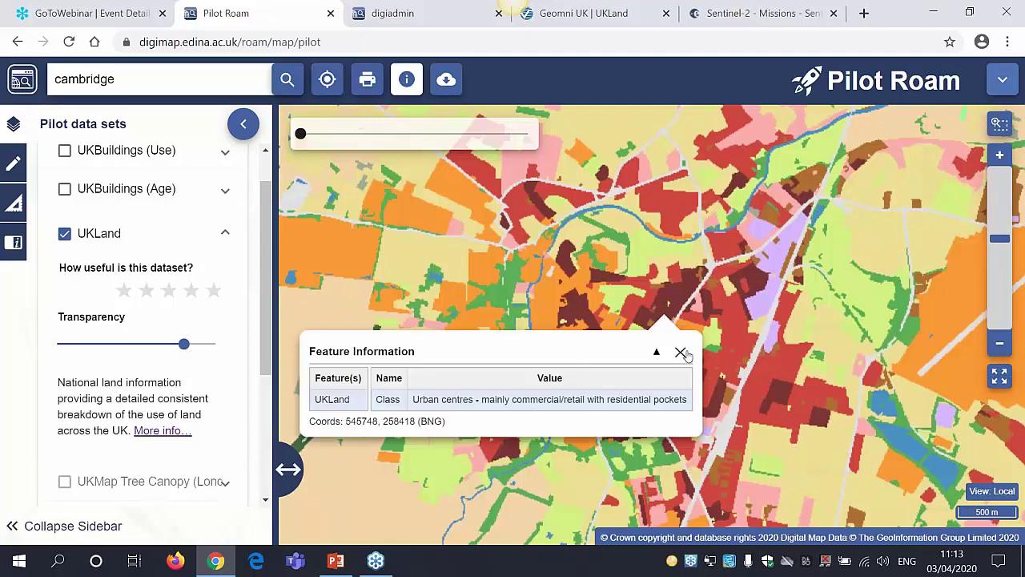
left_click(681, 352)
Step: Query nearby, eastern, water and transport-corridor spots, ending on Principle Transport, then close the popup
left_click(628, 306)
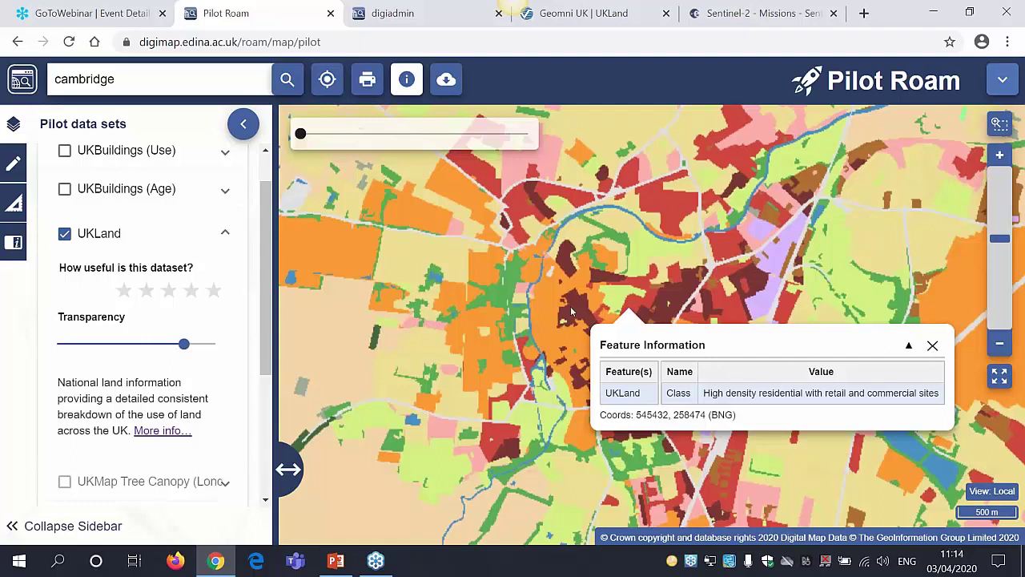
left_click(618, 299)
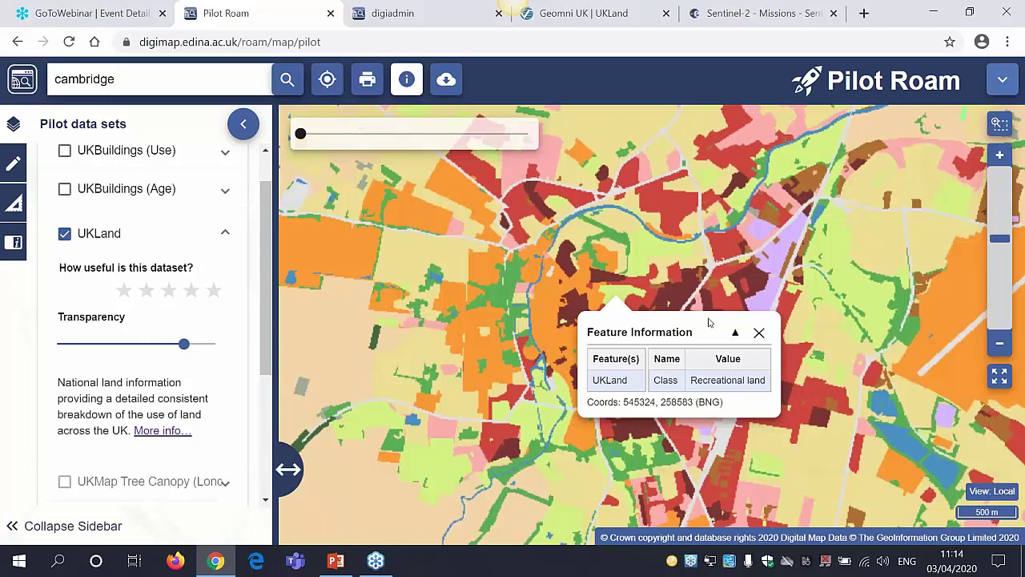
left_click(907, 334)
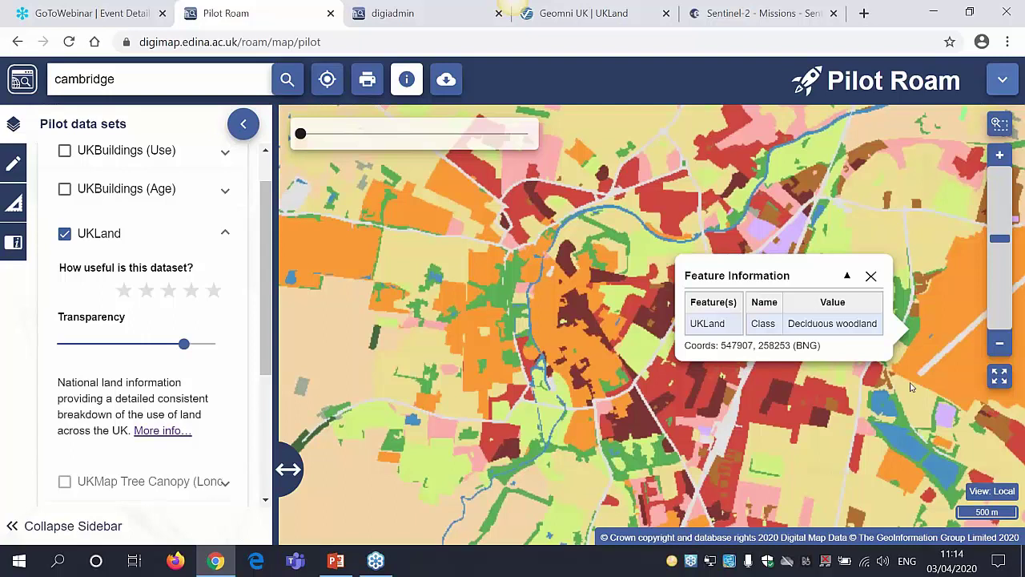
left_click(905, 447)
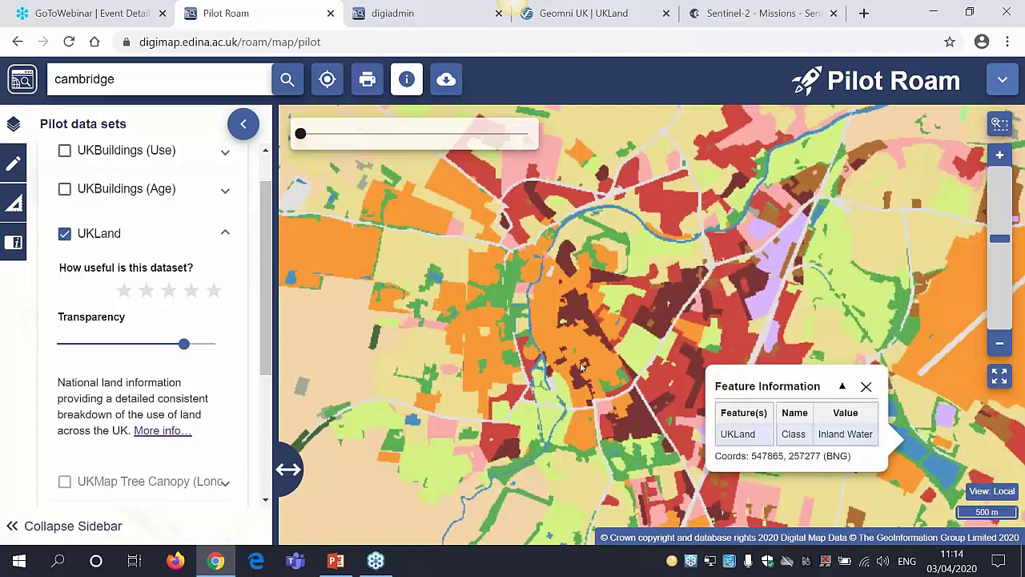
left_click(713, 271)
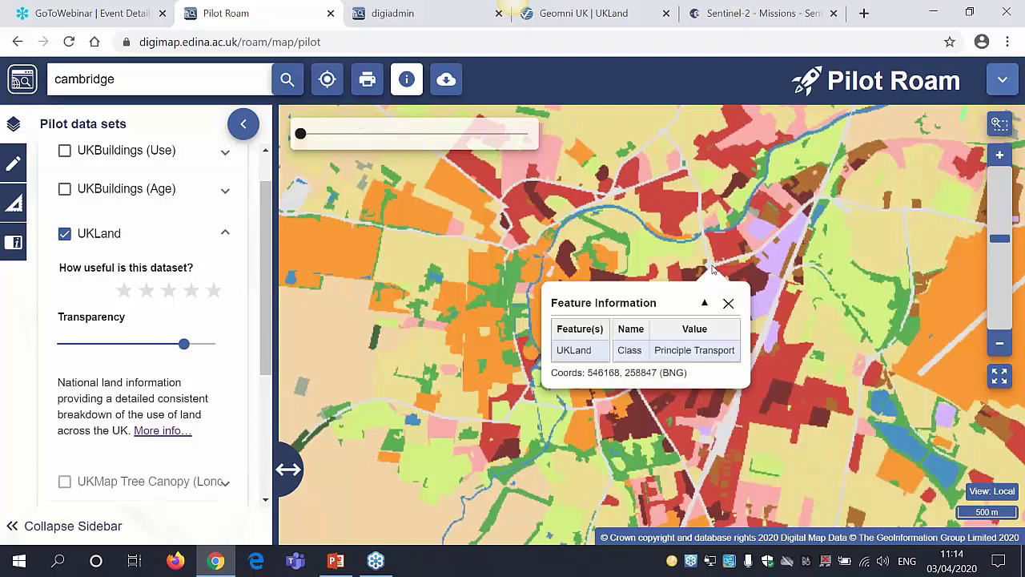
left_click(728, 302)
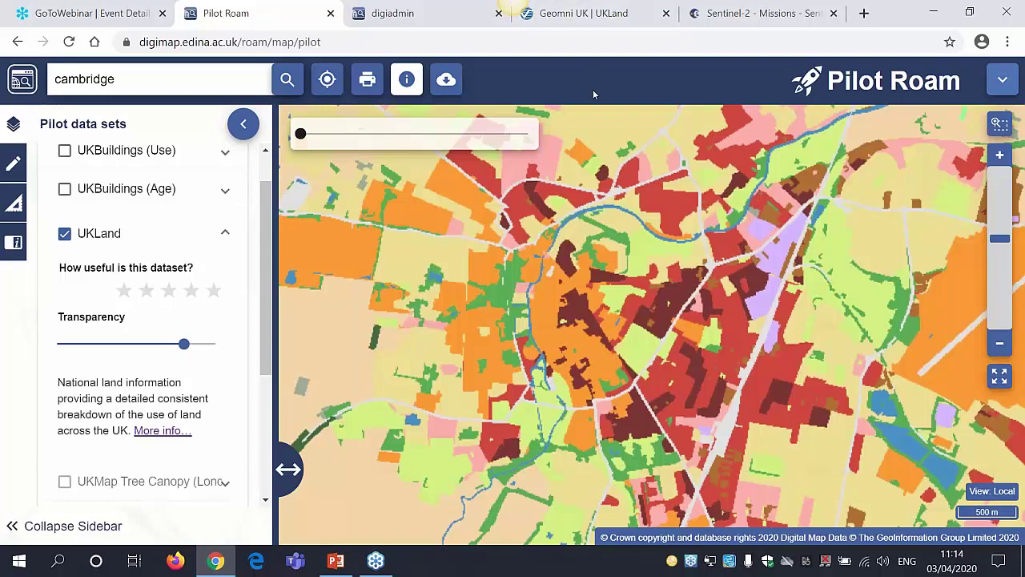
Step: Fold away the UKLand details and switch the UKLand layer off
left_click(227, 234)
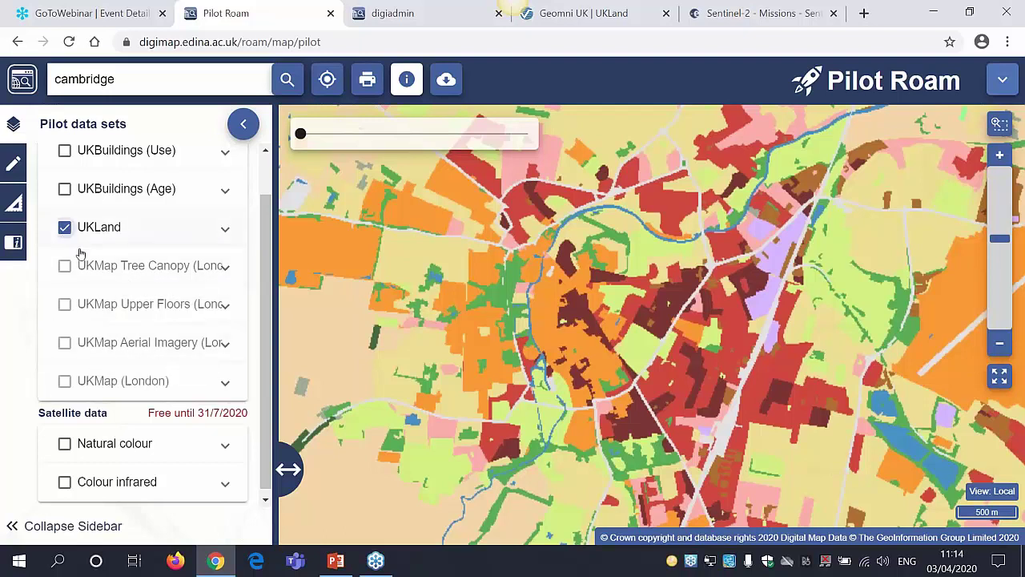
left_click(66, 228)
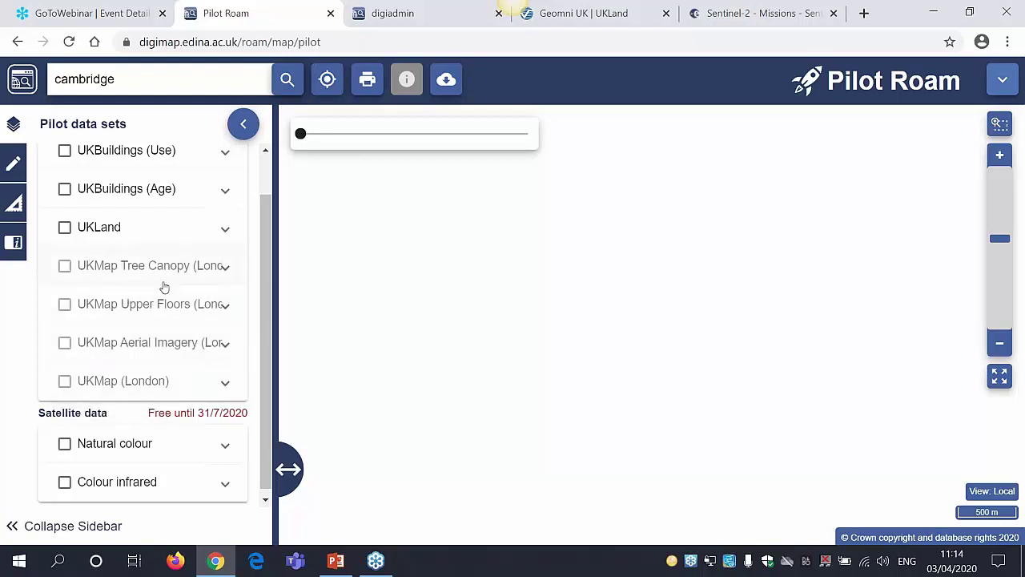
Step: Restore the base map to full opacity and jump to the SW19 postcode area
left_click_drag(301, 133, 540, 133)
left_click(86, 79)
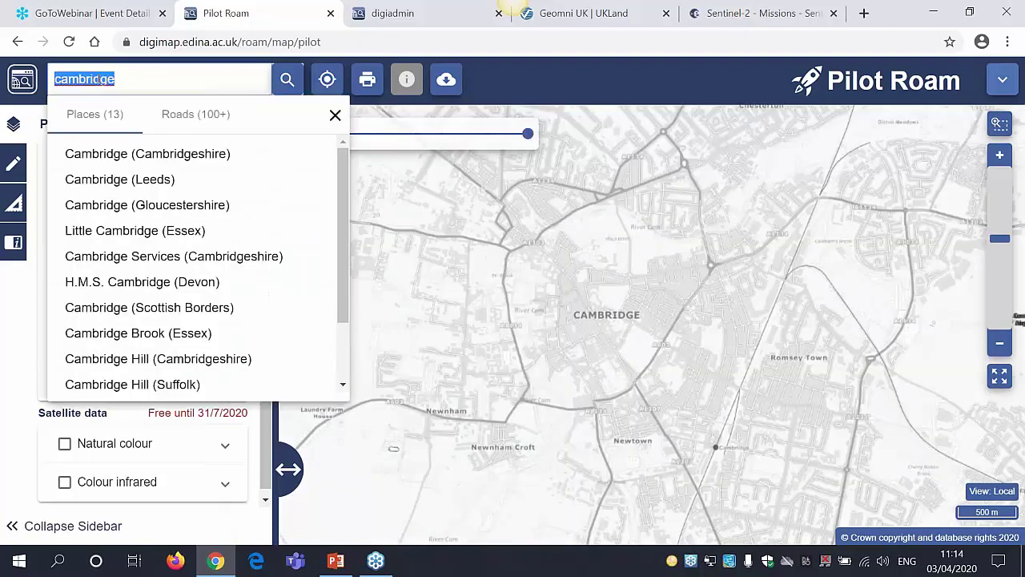
type("s")
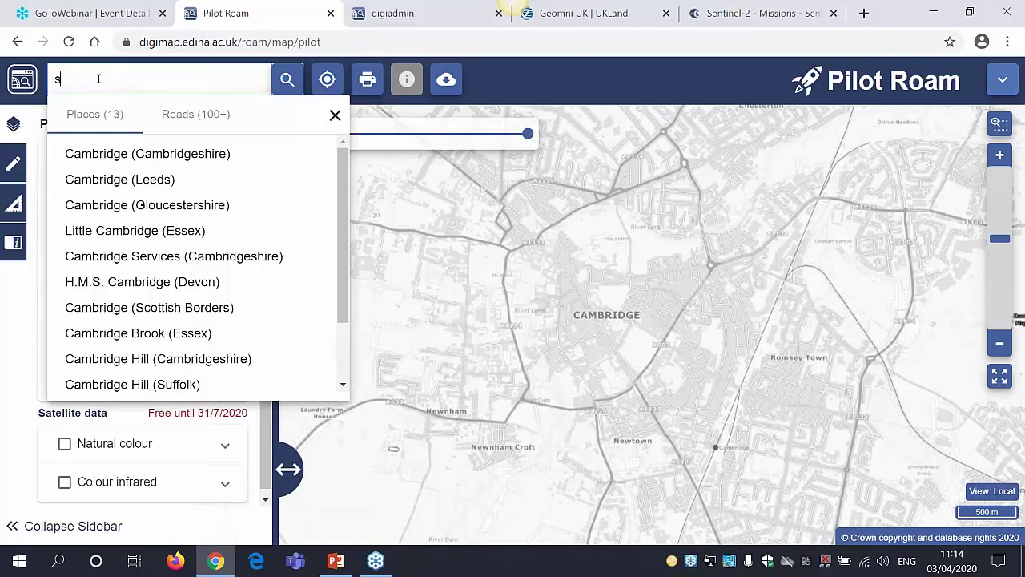
type("w19")
left_click(286, 78)
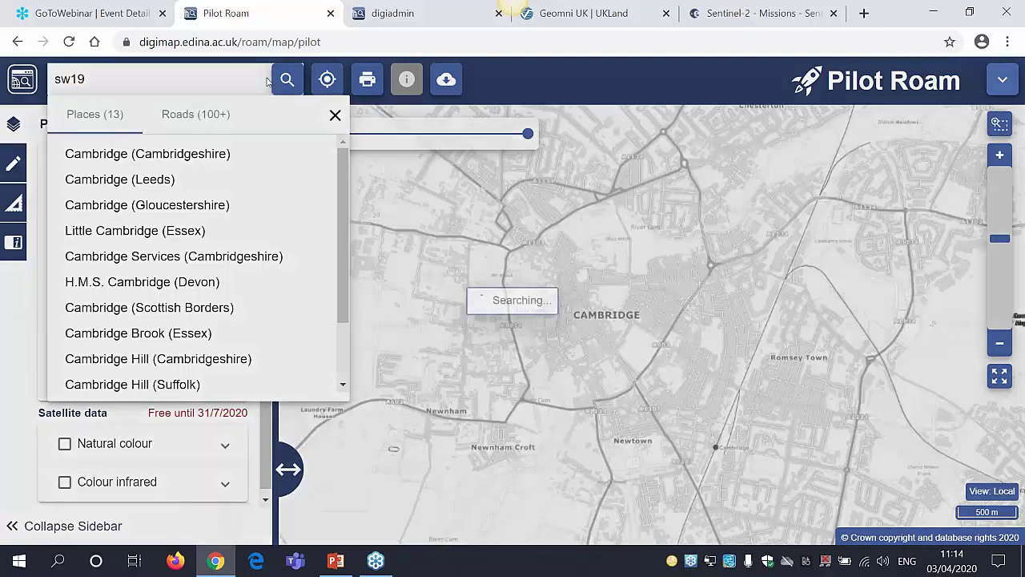
left_click(146, 155)
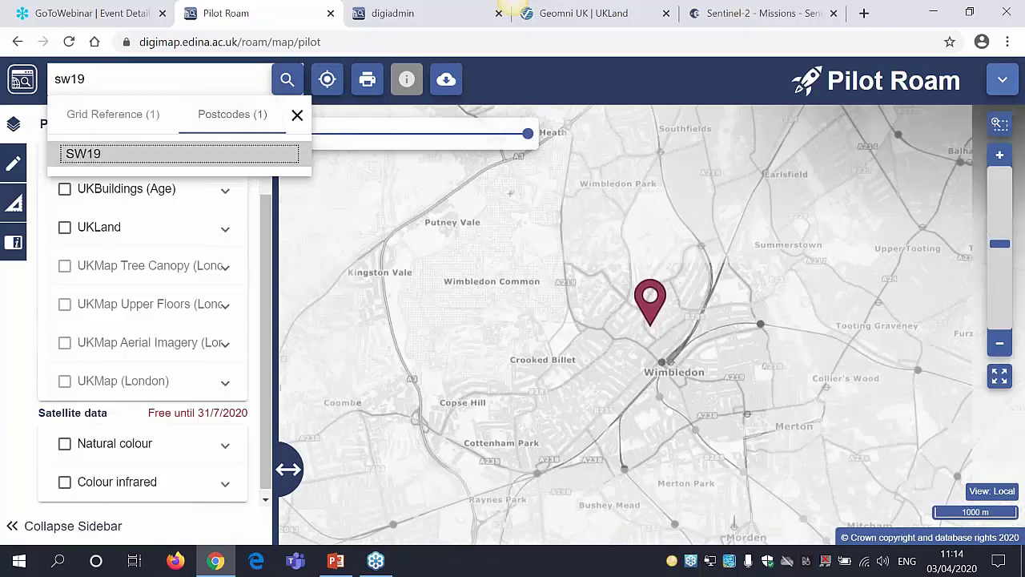
left_click(297, 116)
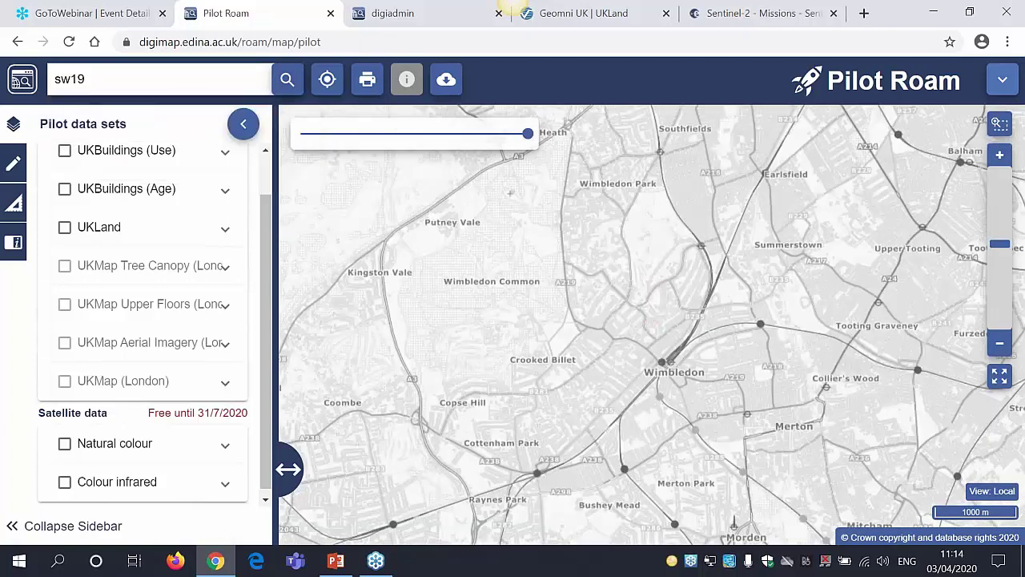
Step: Zoom and pan in on the streets around Wimbledon Park Lake
scroll(700, 318, "up", 1)
scroll(701, 318, "up", 1)
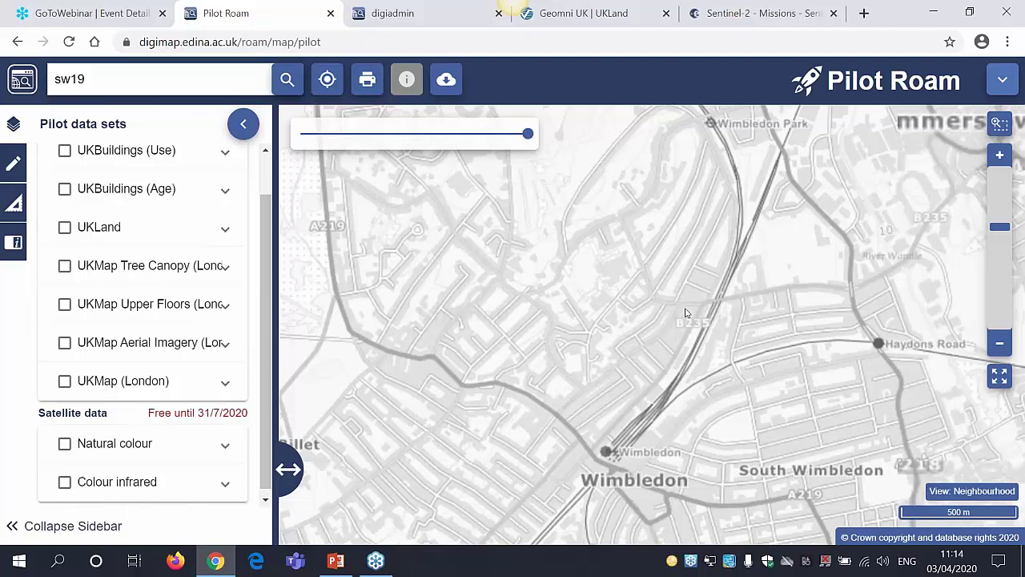
left_click_drag(667, 372, 626, 433)
scroll(546, 332, "up", 1)
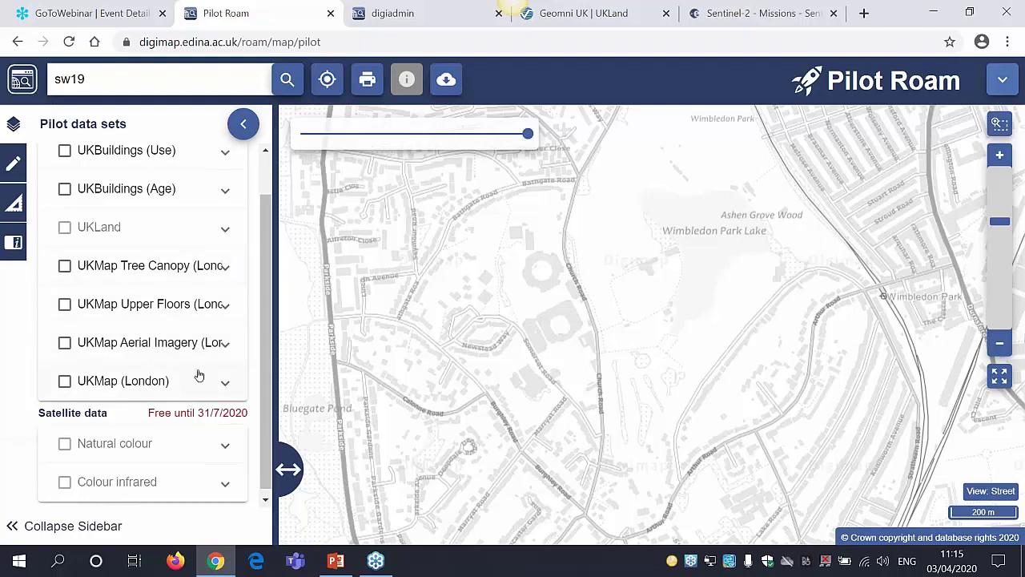
scroll(549, 383, "down", 1)
scroll(549, 383, "down", 1)
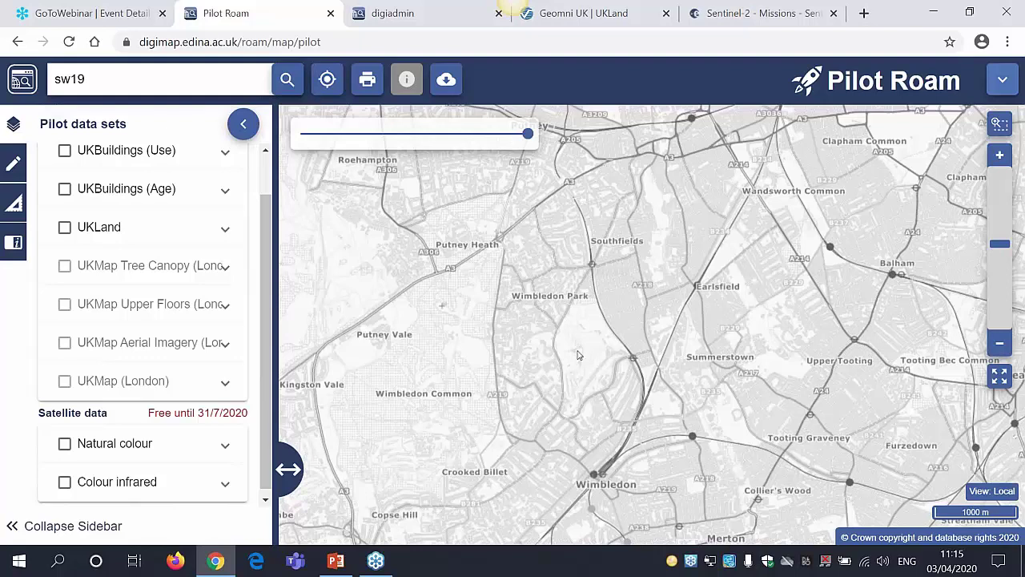
scroll(557, 356, "up", 1)
scroll(558, 355, "up", 2)
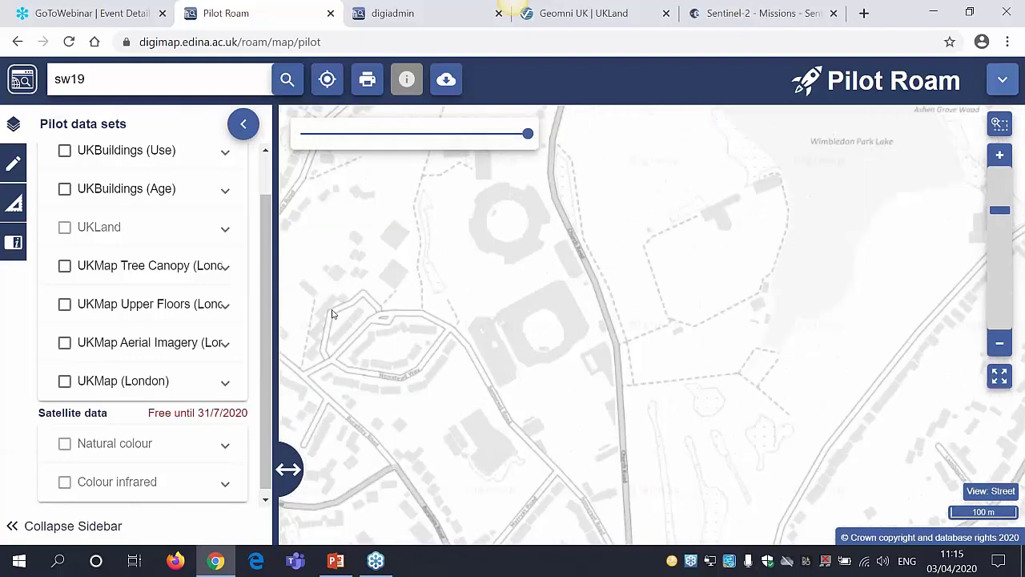
Step: Turn on UKMap (London) and zoom in on the All England Club's stadium courts
left_click(64, 382)
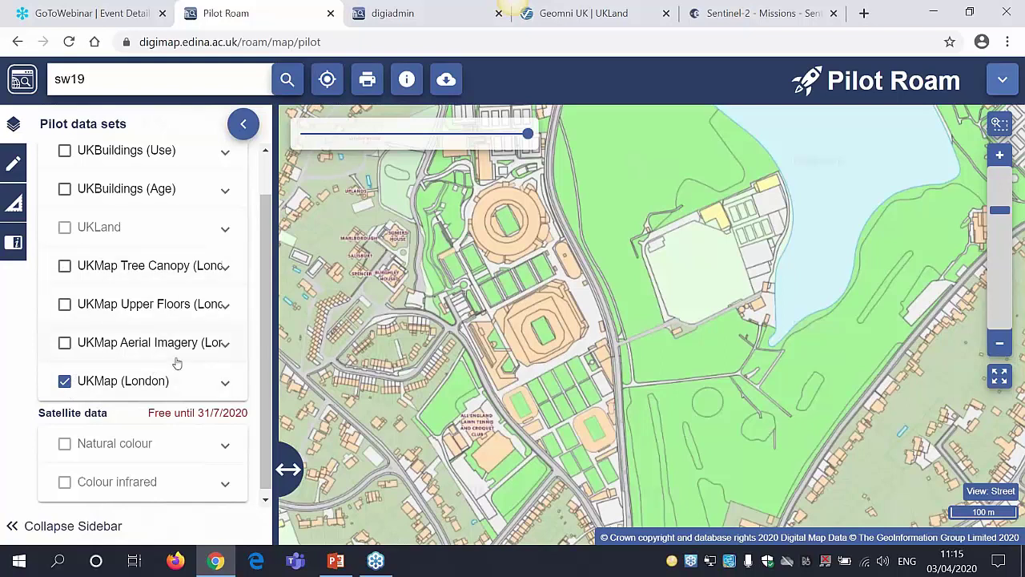
left_click_drag(501, 269, 519, 328)
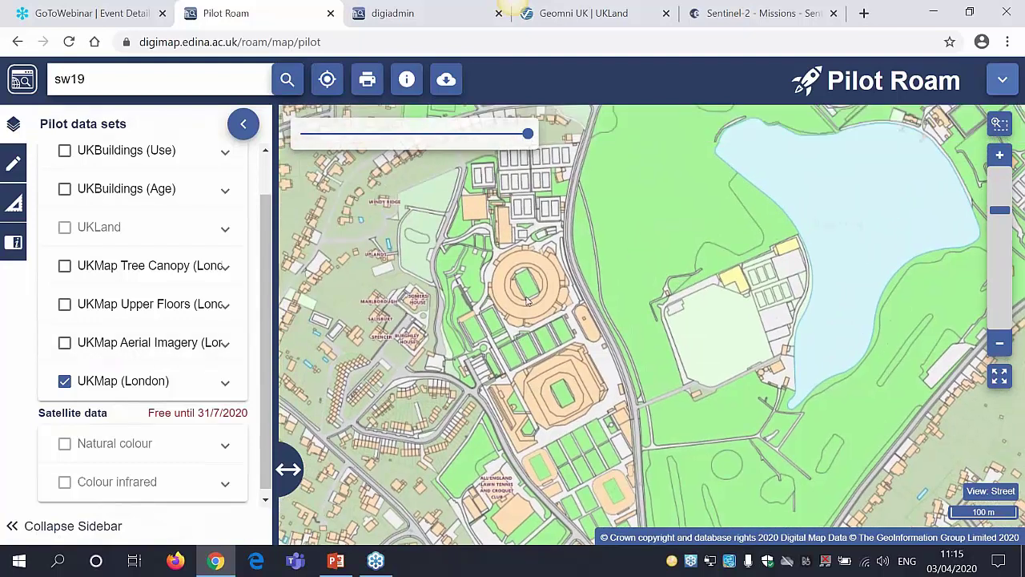
scroll(527, 298, "up", 1)
left_click_drag(533, 312, 608, 319)
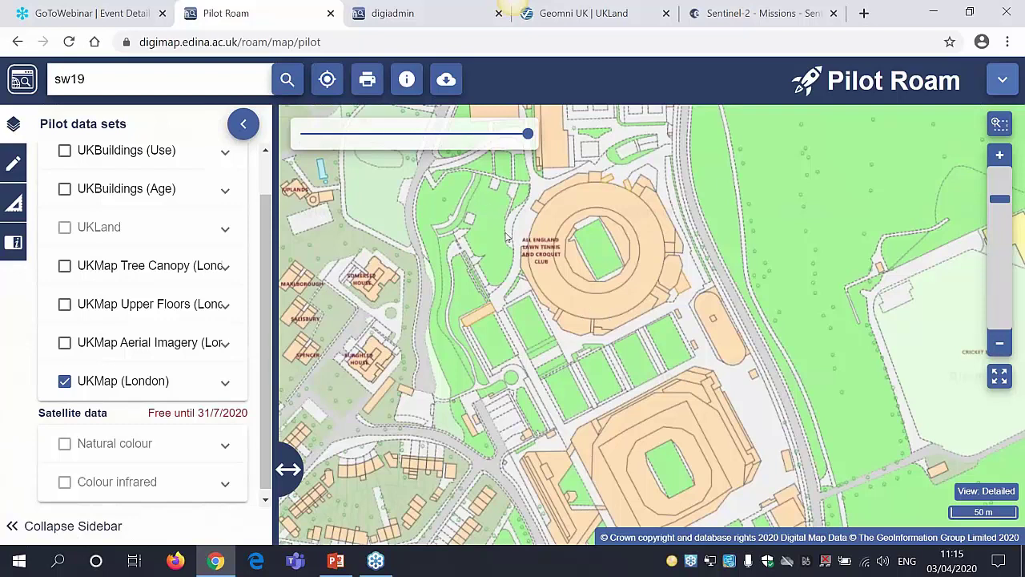
Step: Query the centre court, golf course and 17.70-high stadium building, then close the popup
left_click(407, 79)
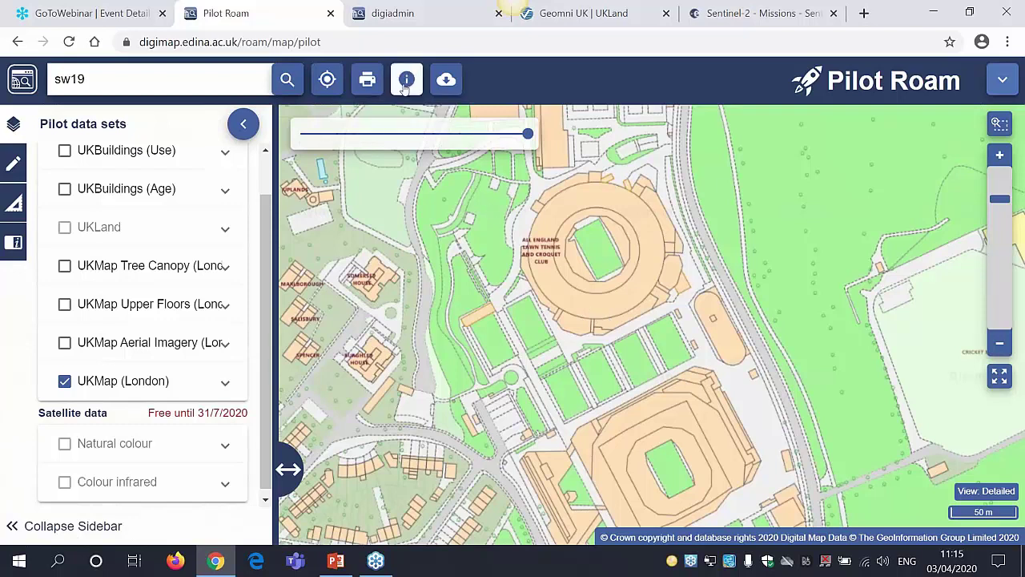
left_click(601, 255)
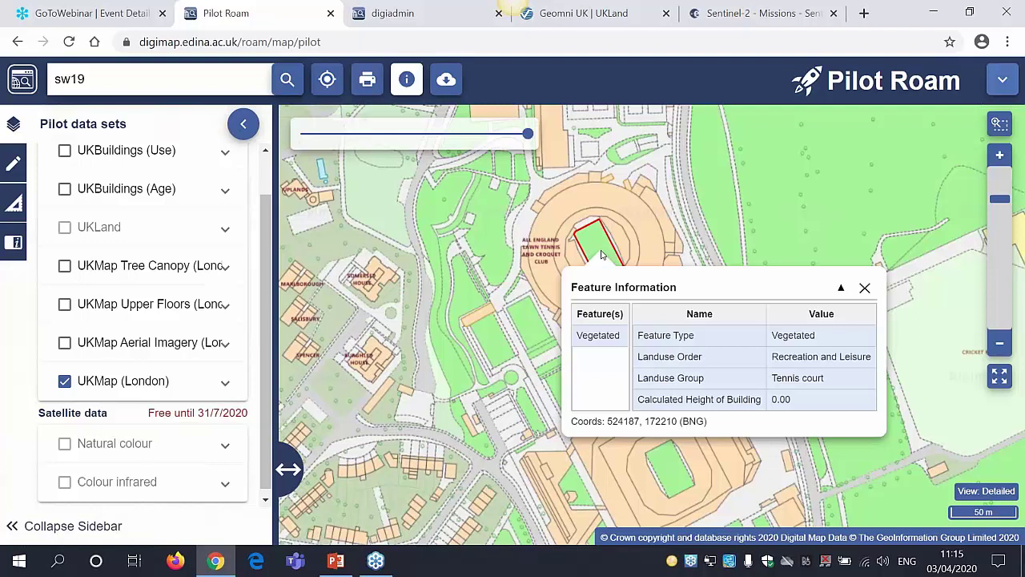
left_click(782, 232)
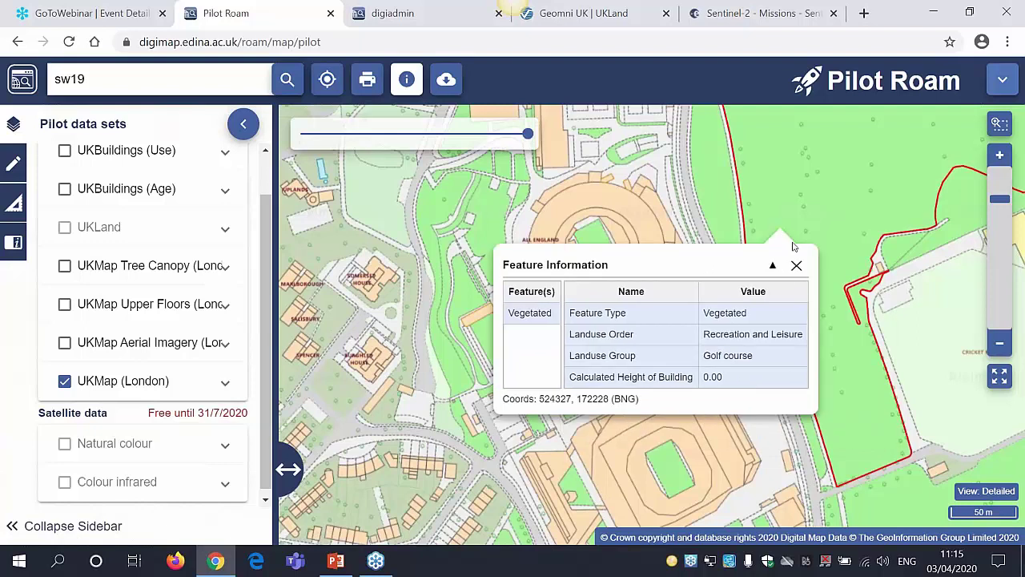
left_click(569, 209)
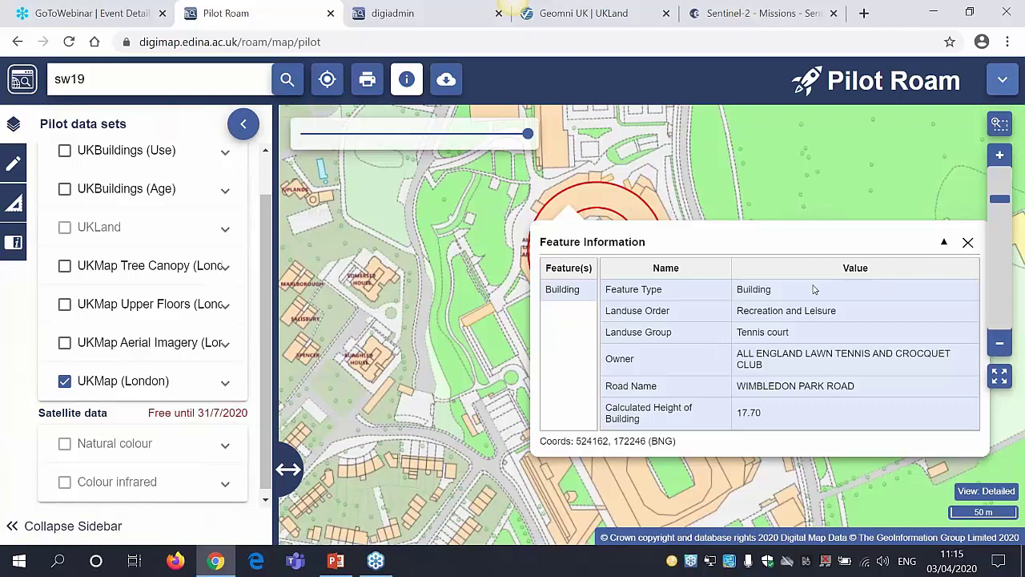
left_click(967, 242)
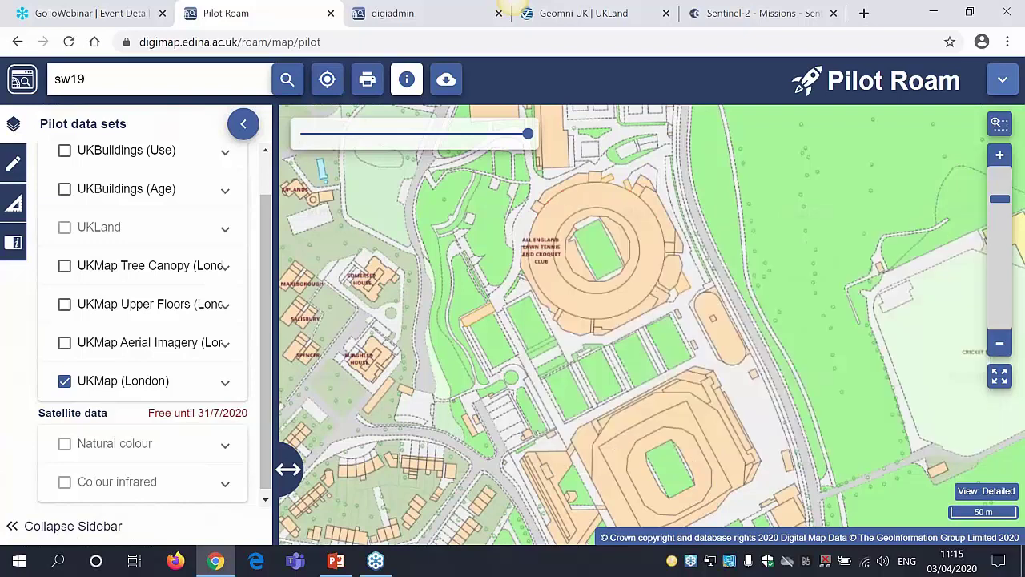
Step: Expand UKMap (London) details to browse its Landscape legend, then fold them away
left_click(227, 383)
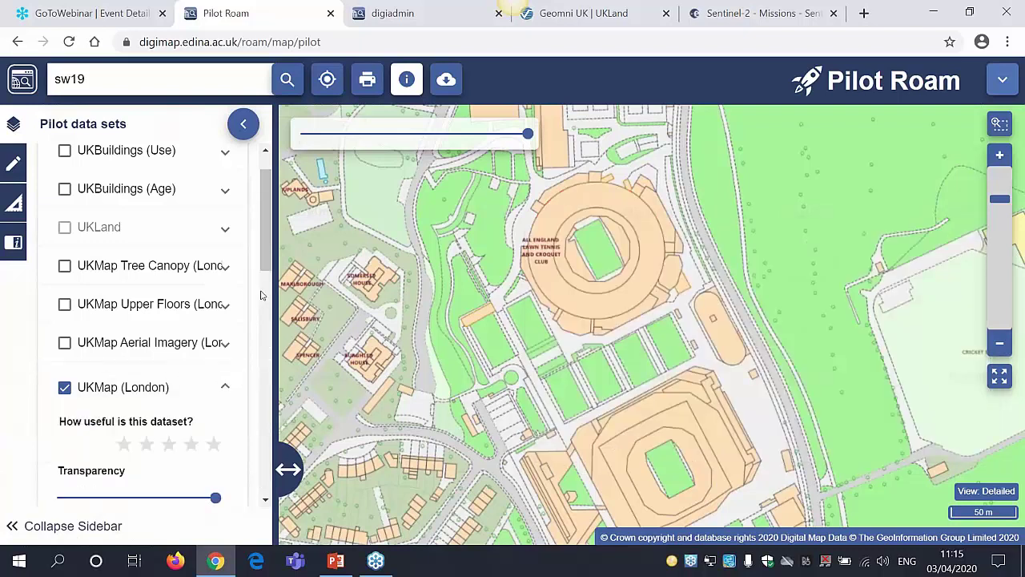
left_click_drag(267, 235, 275, 360)
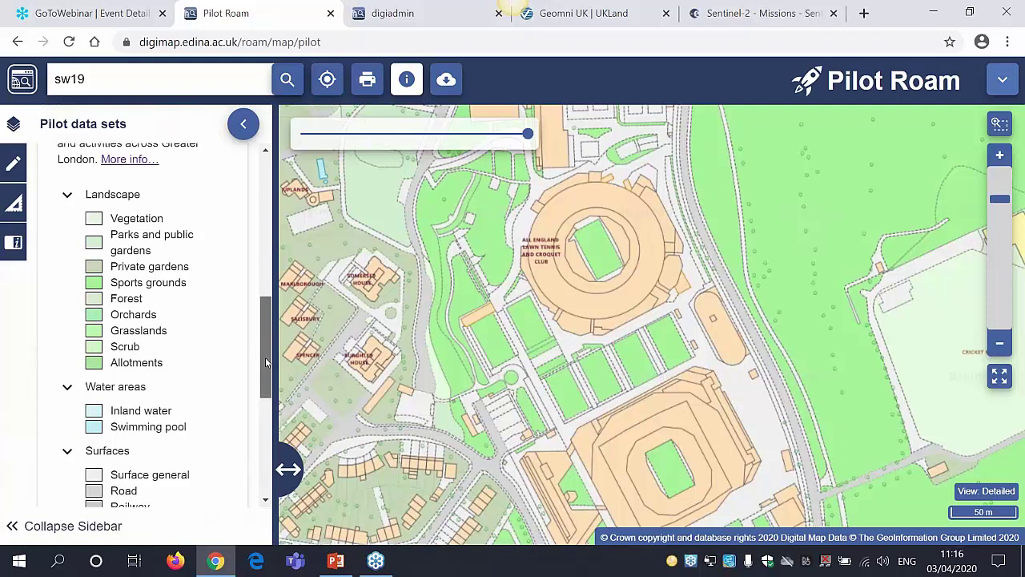
left_click_drag(265, 357, 282, 314)
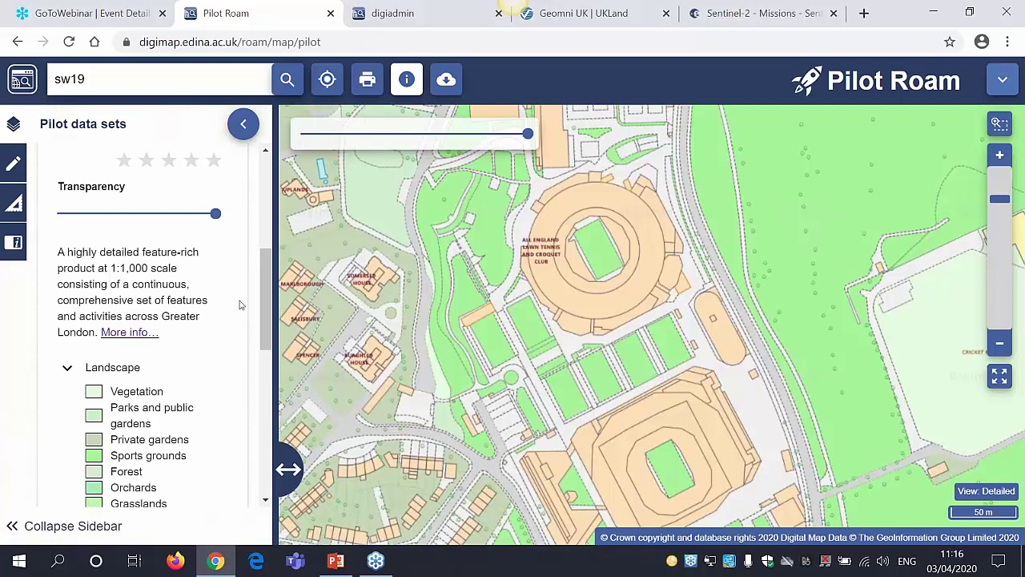
scroll(273, 308, "up", 1)
scroll(272, 308, "up", 2)
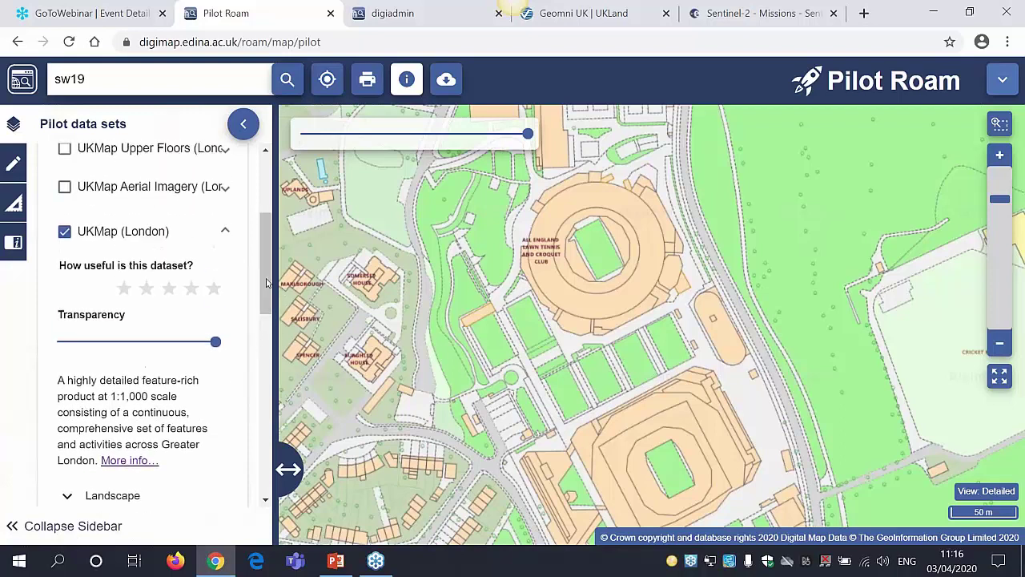
left_click(226, 234)
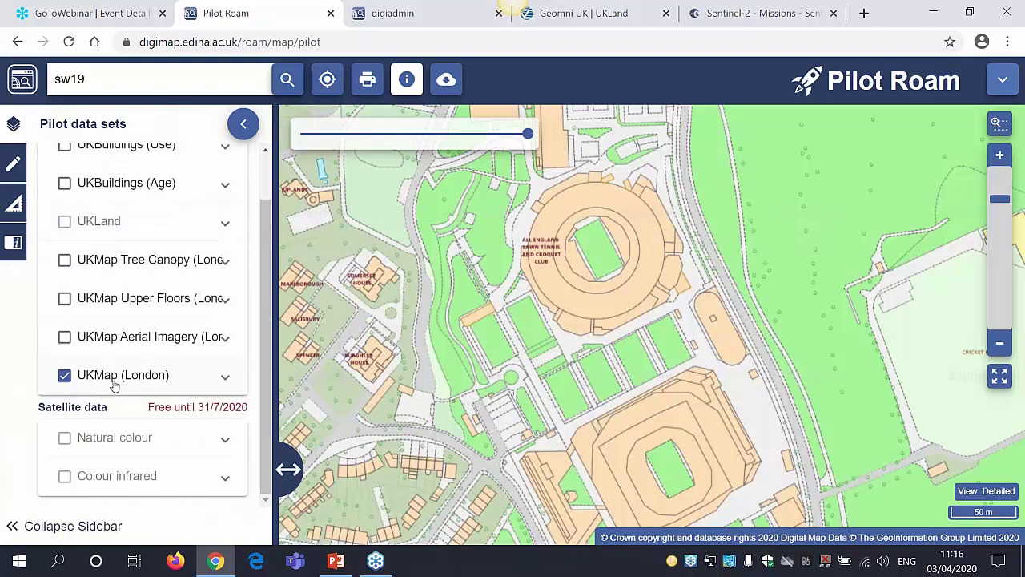
Step: Replace UKMap (London) with UKMap Aerial Imagery set to full opacity
left_click(66, 376)
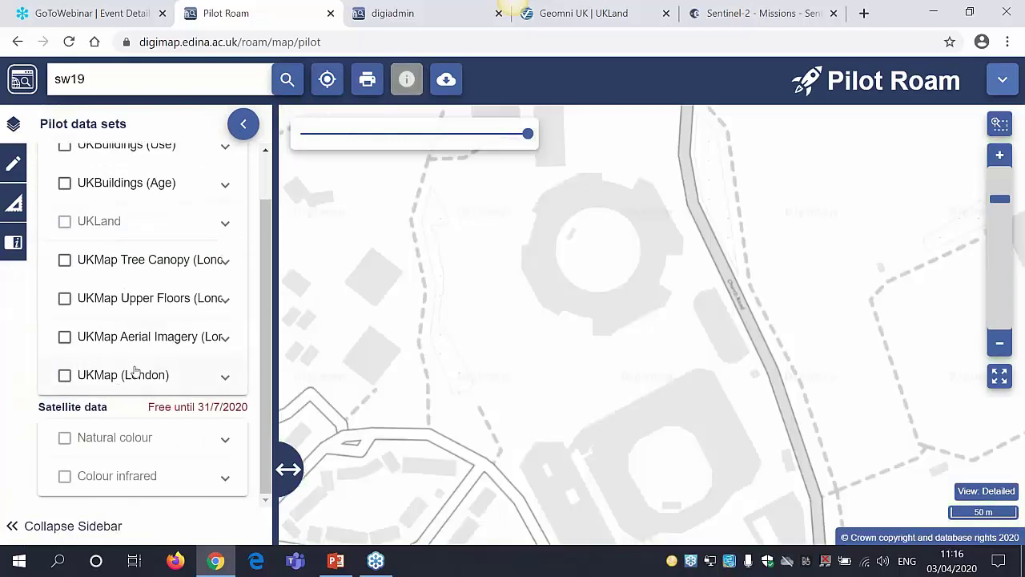
left_click(65, 337)
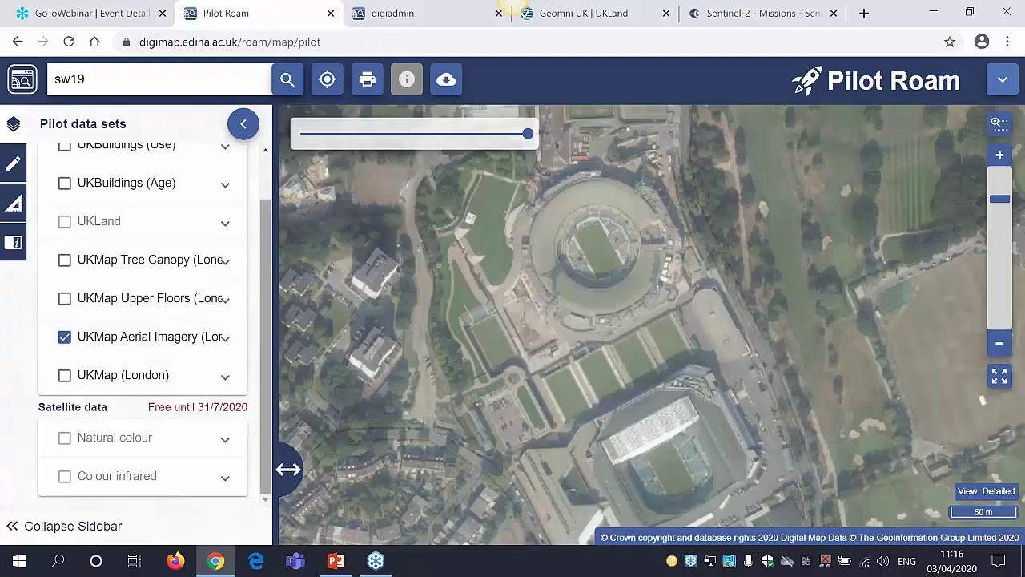
left_click(224, 338)
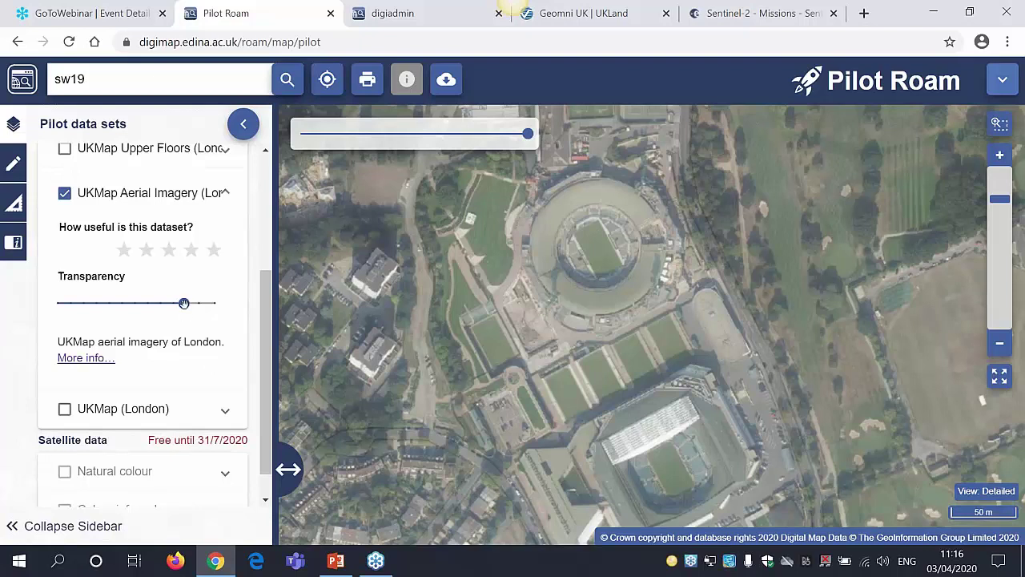
left_click_drag(183, 303, 216, 303)
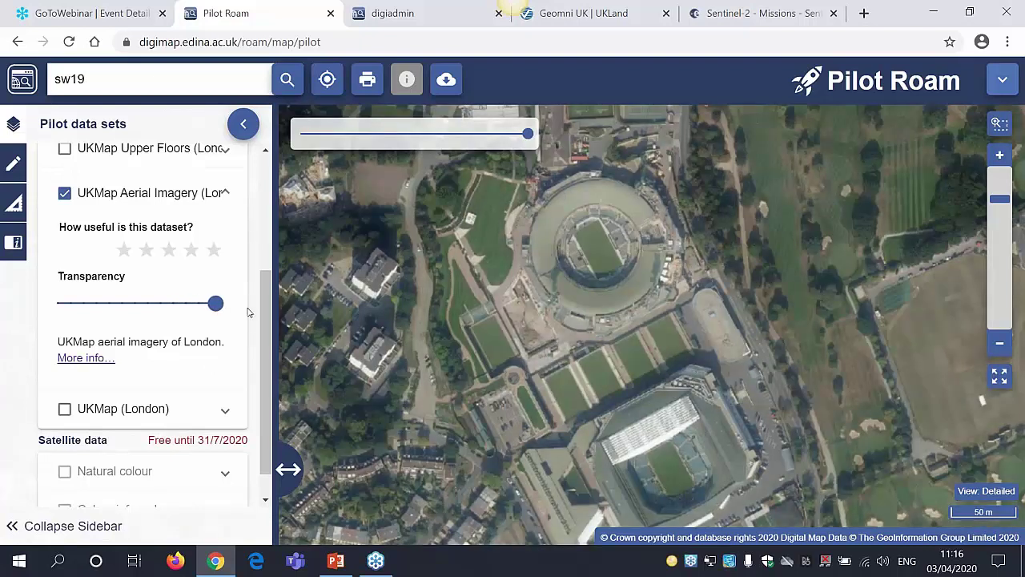
Step: Pan and zoom the aerial photo around No.1 Court and Centre Court
left_click_drag(586, 264, 585, 324)
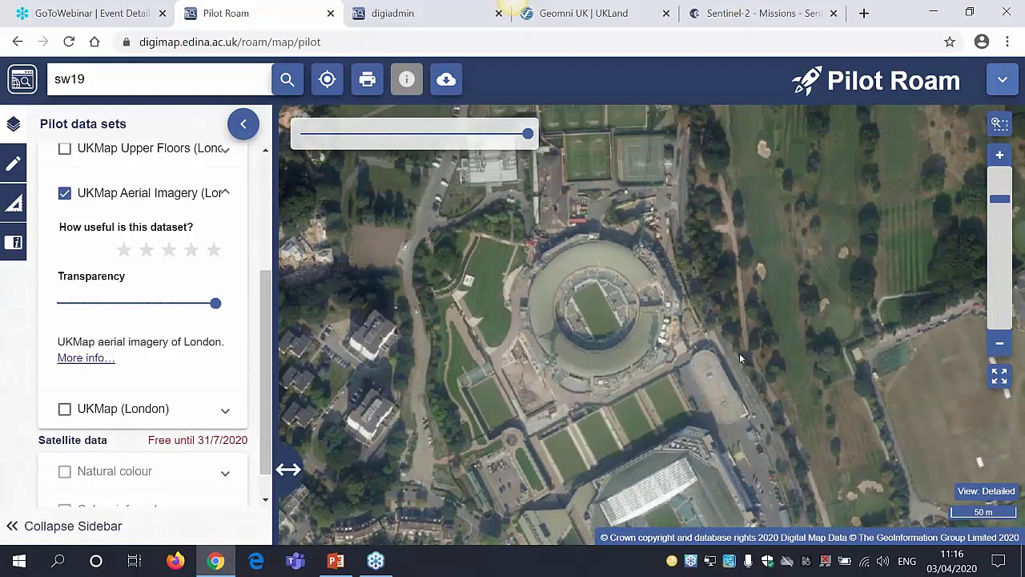
scroll(763, 431, "up", 4)
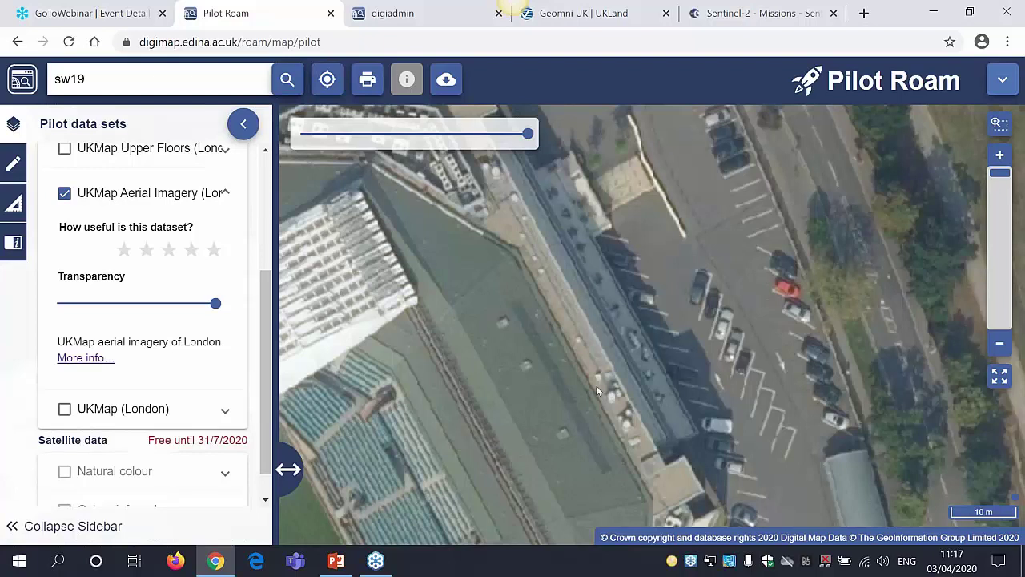
scroll(560, 362, "down", 3)
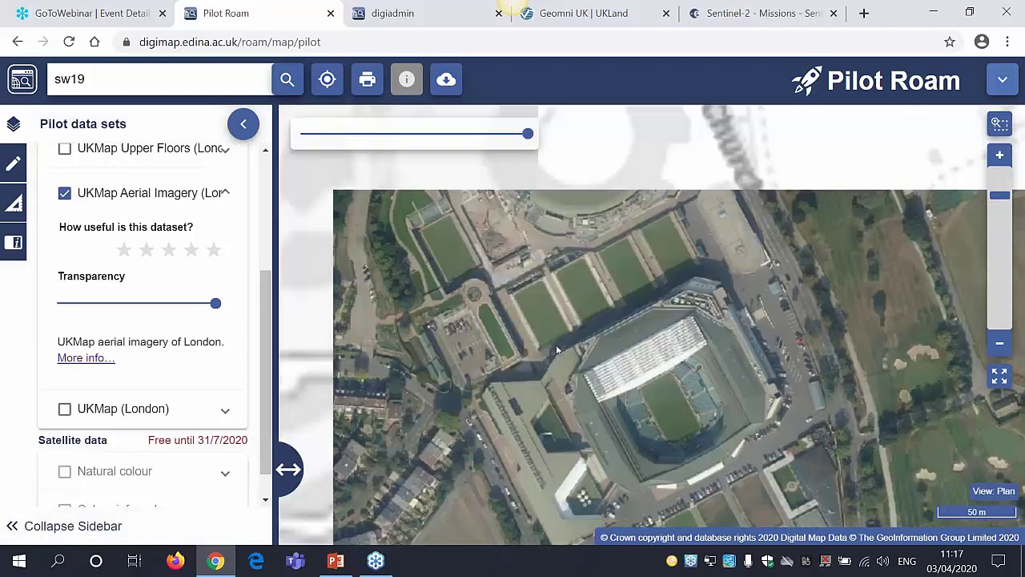
left_click_drag(555, 344, 641, 380)
scroll(641, 381, "up", 1)
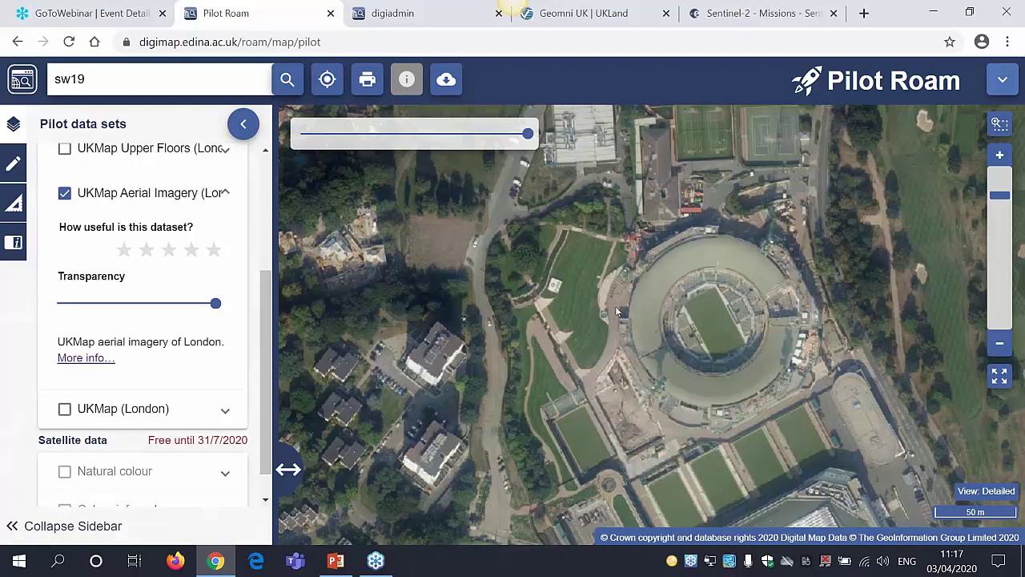
scroll(582, 278, "up", 2)
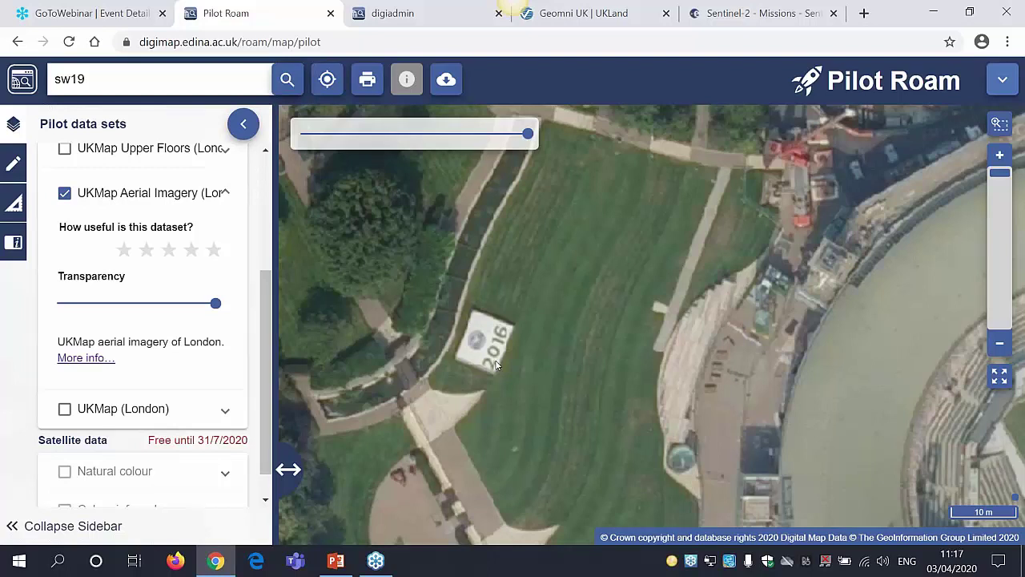
scroll(600, 402, "down", 2)
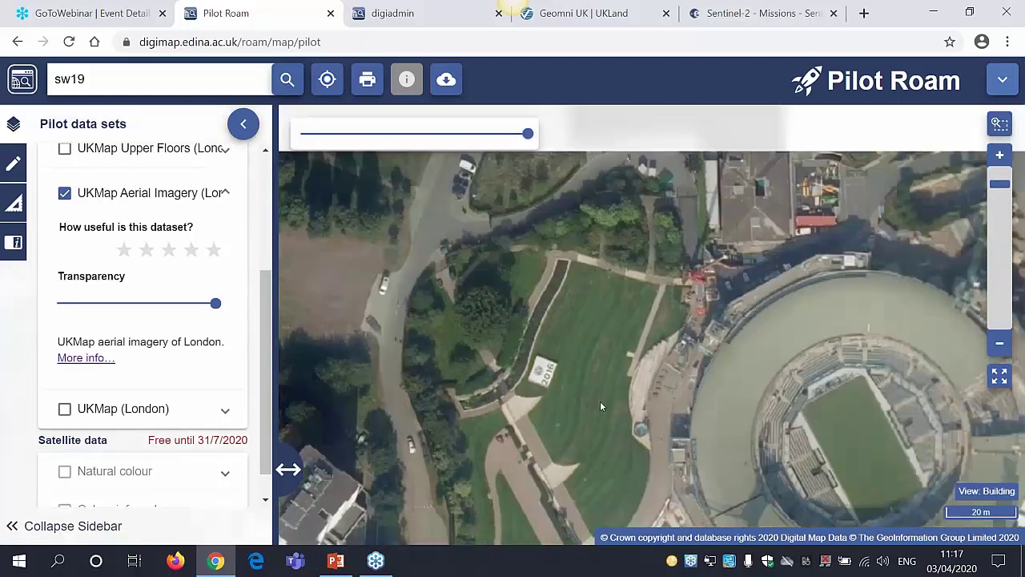
left_click_drag(659, 432, 625, 351)
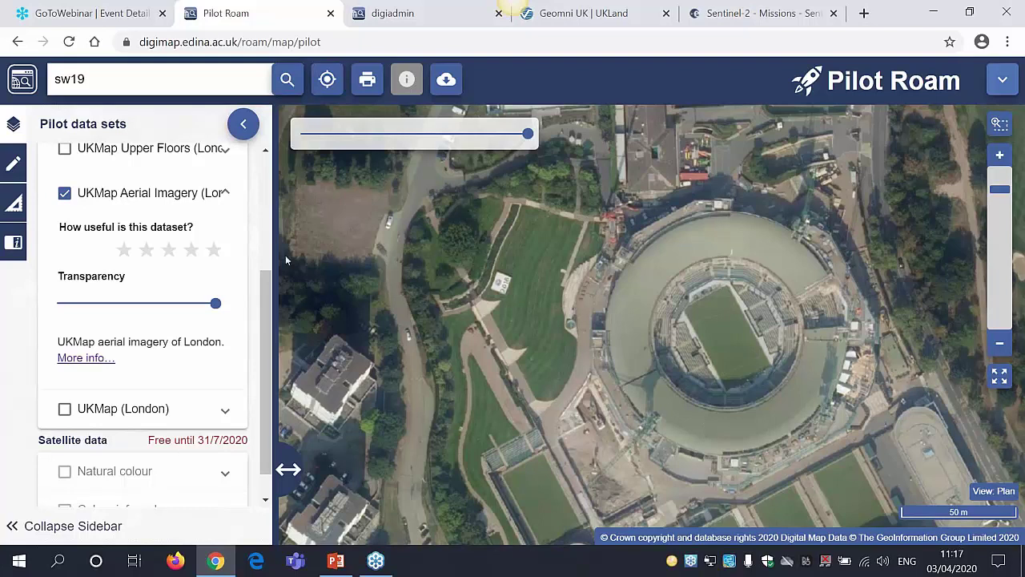
scroll(266, 296, "up", 1)
scroll(267, 293, "up", 2)
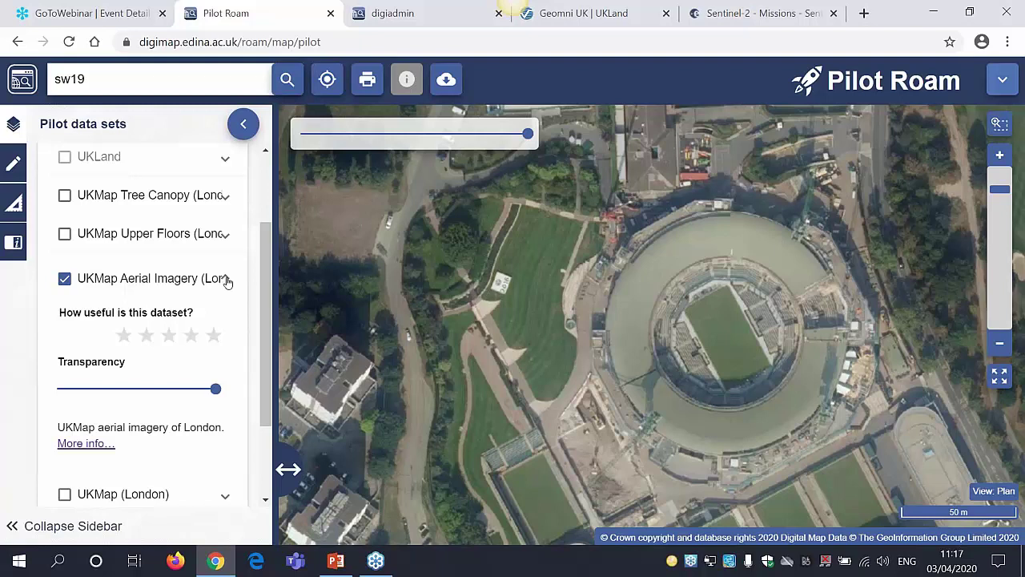
Step: Swap aerial imagery for UKMap Upper Floors and zoom to Wimbledon station's shopping centre
left_click(225, 276)
left_click(64, 338)
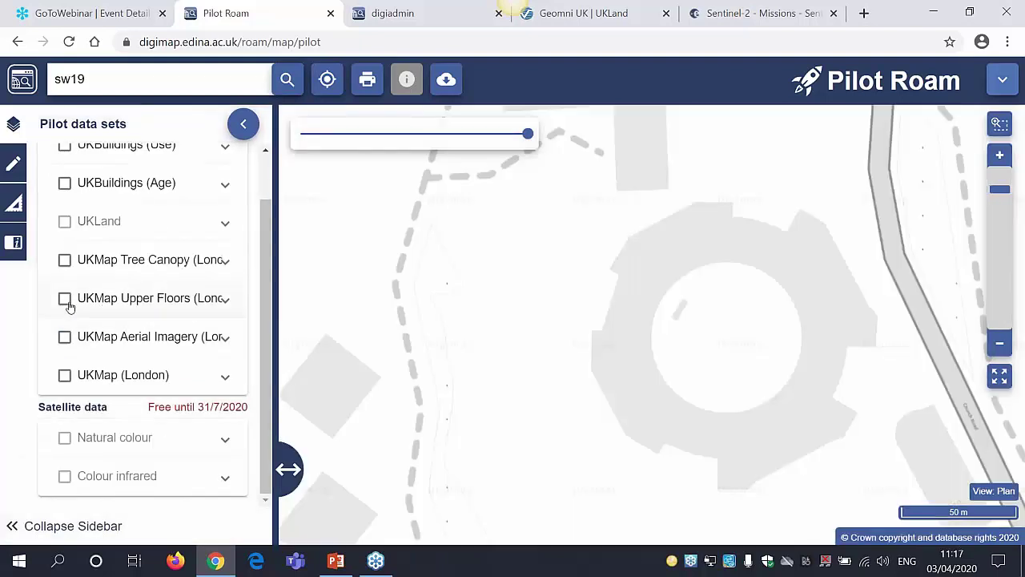
left_click(65, 299)
scroll(780, 393, "down", 2)
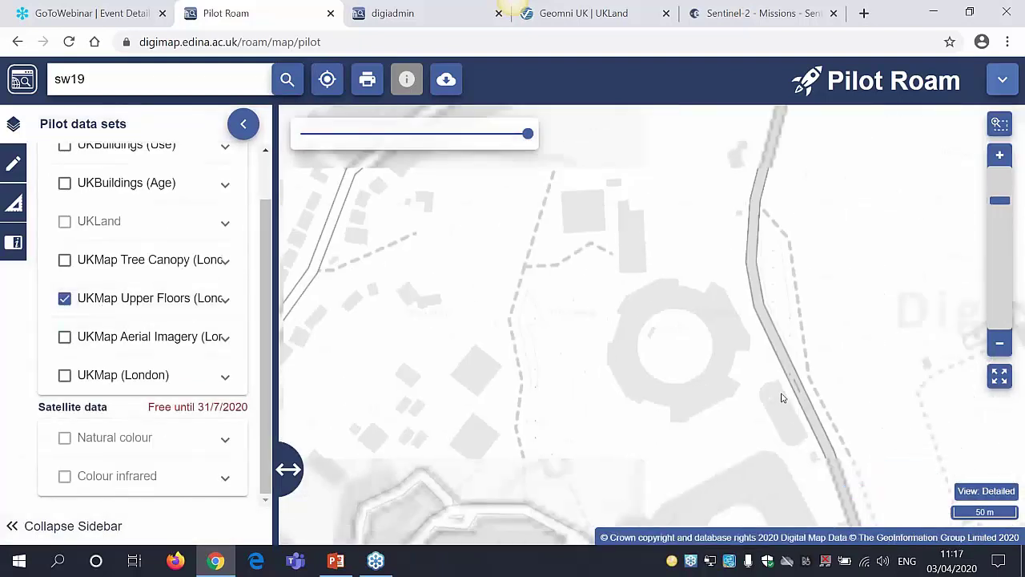
scroll(757, 407, "down", 2)
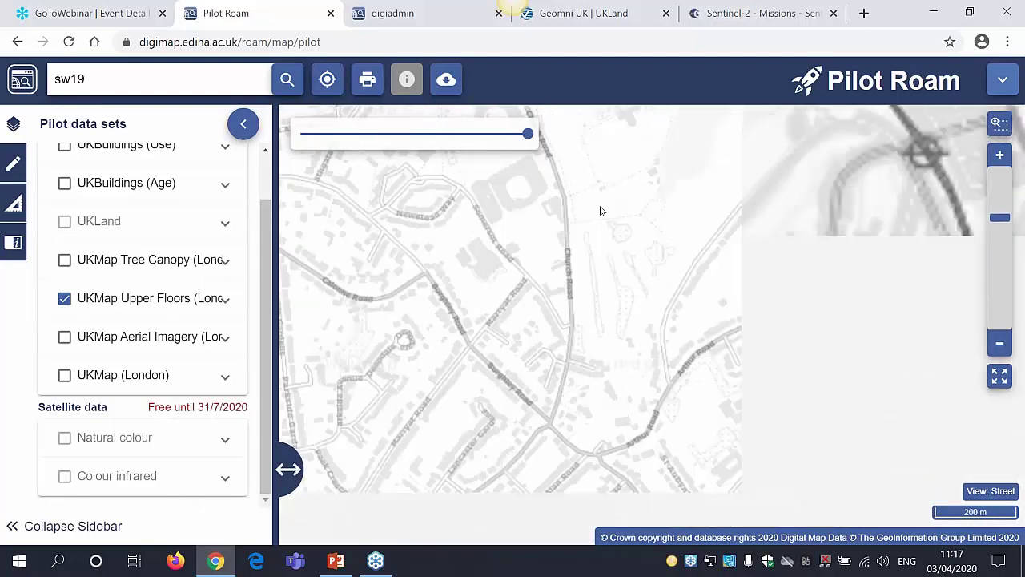
scroll(606, 480, "up", 1)
left_click_drag(607, 469, 616, 285)
scroll(606, 314, "up", 1)
scroll(606, 314, "up", 1)
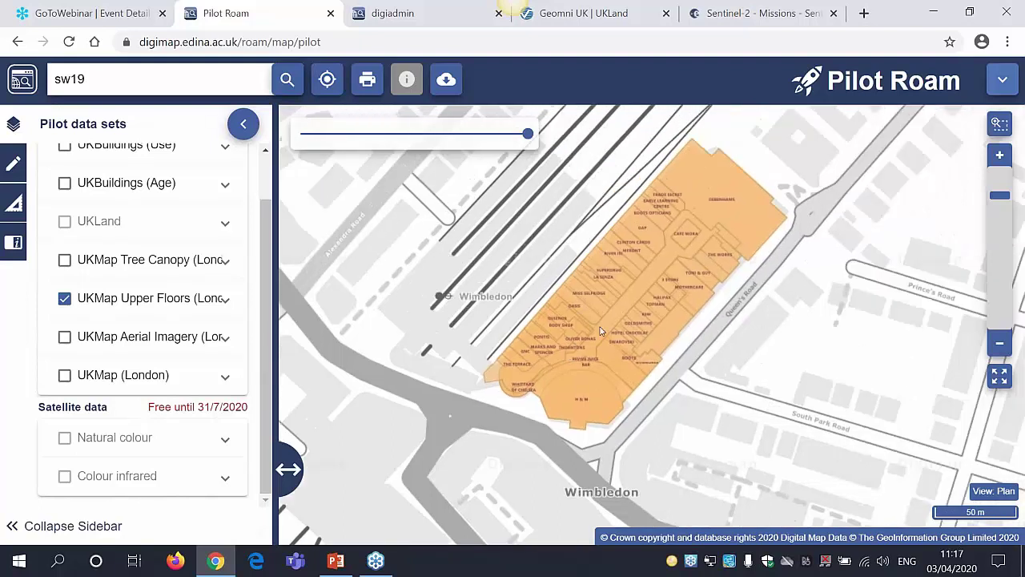
scroll(641, 324, "up", 1)
left_click_drag(663, 330, 670, 375)
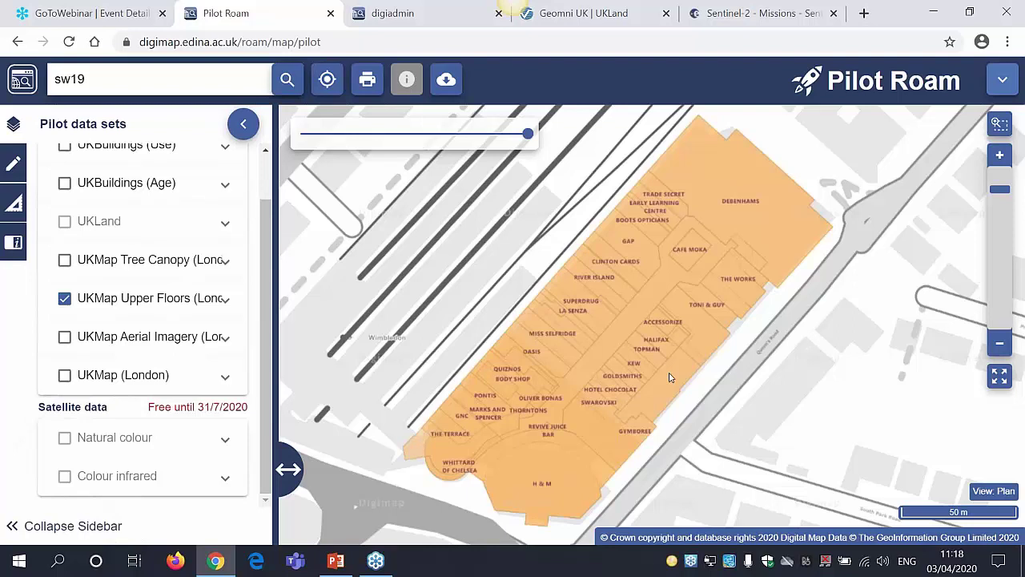
Step: Turn on Info mode and zoom out around the shopping centre
left_click(407, 80)
scroll(597, 301, "down", 1)
scroll(601, 308, "down", 1)
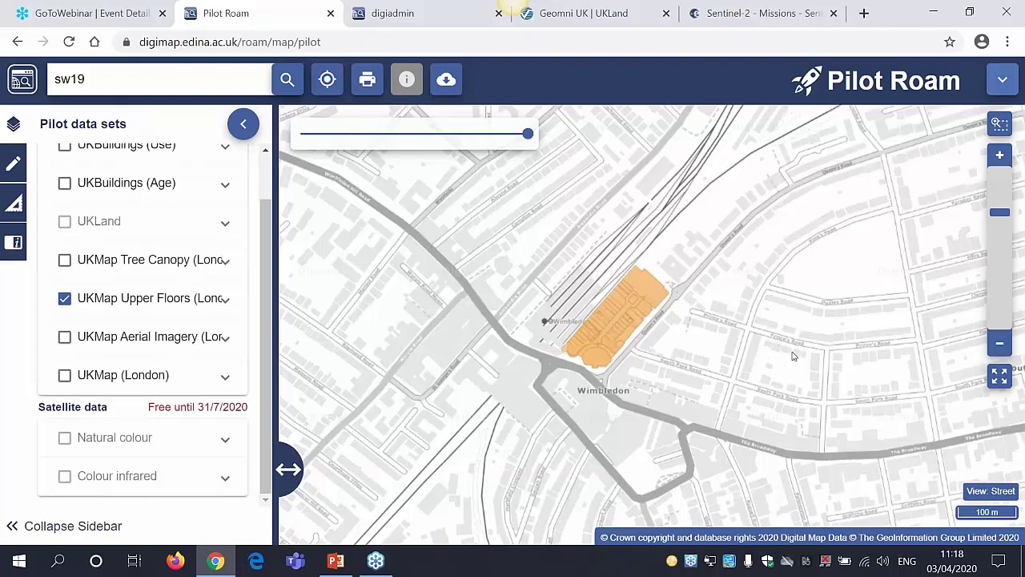
scroll(747, 337, "down", 1)
scroll(720, 332, "down", 1)
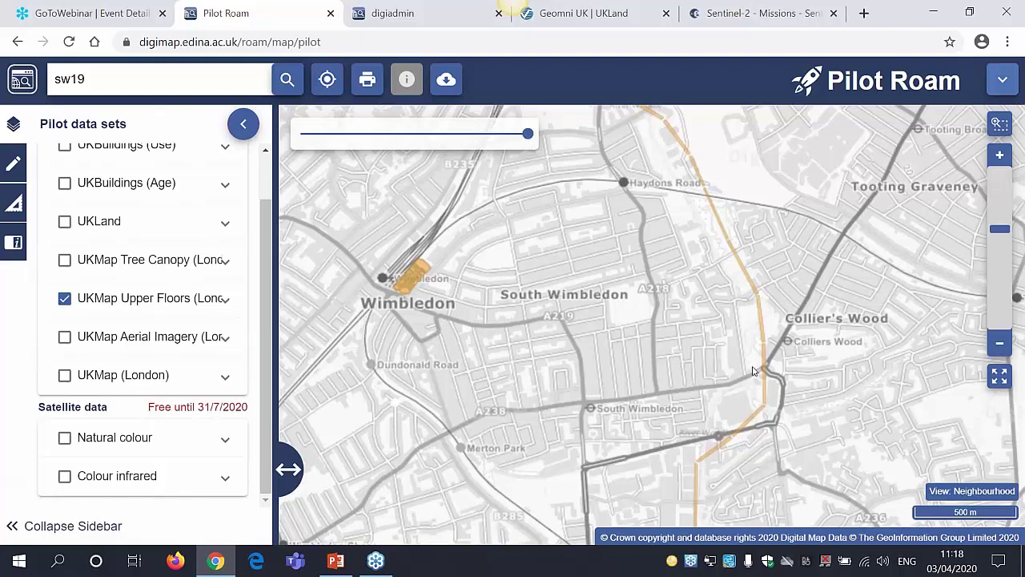
Step: Review the Upper Floors details while following the overhead cable line, then collapse them
left_click(226, 299)
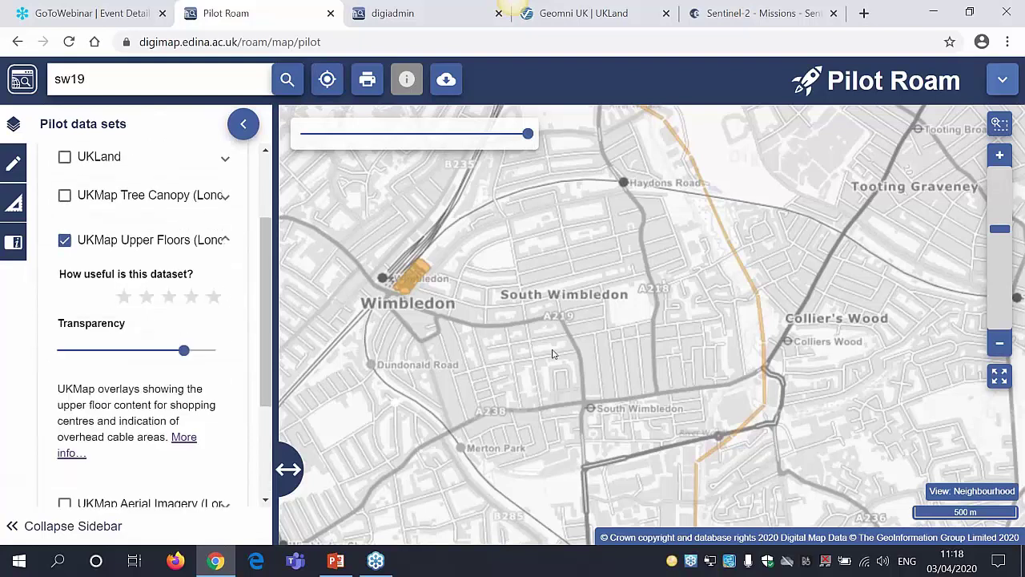
left_click_drag(674, 401, 630, 355)
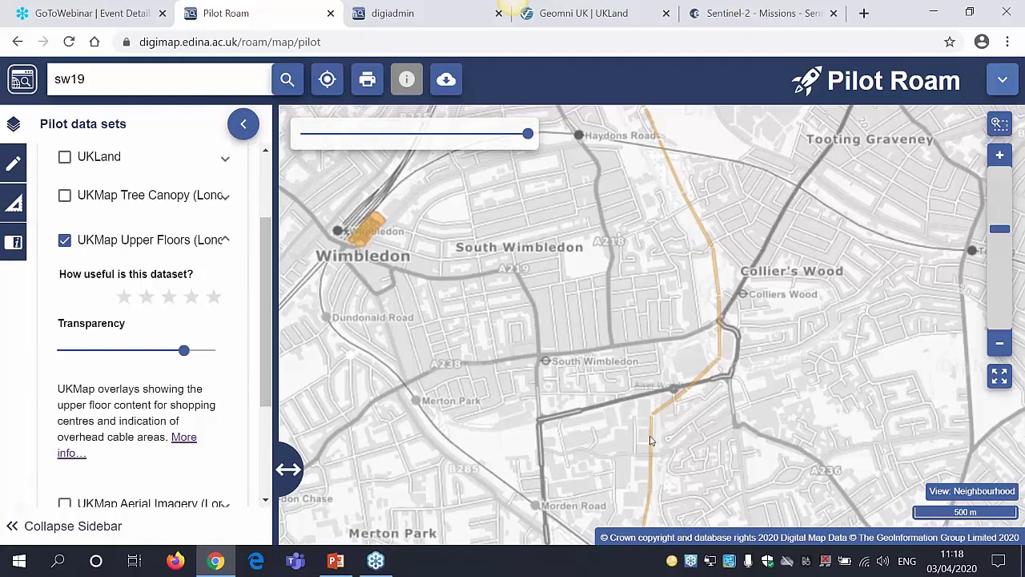
scroll(655, 437, "up", 2)
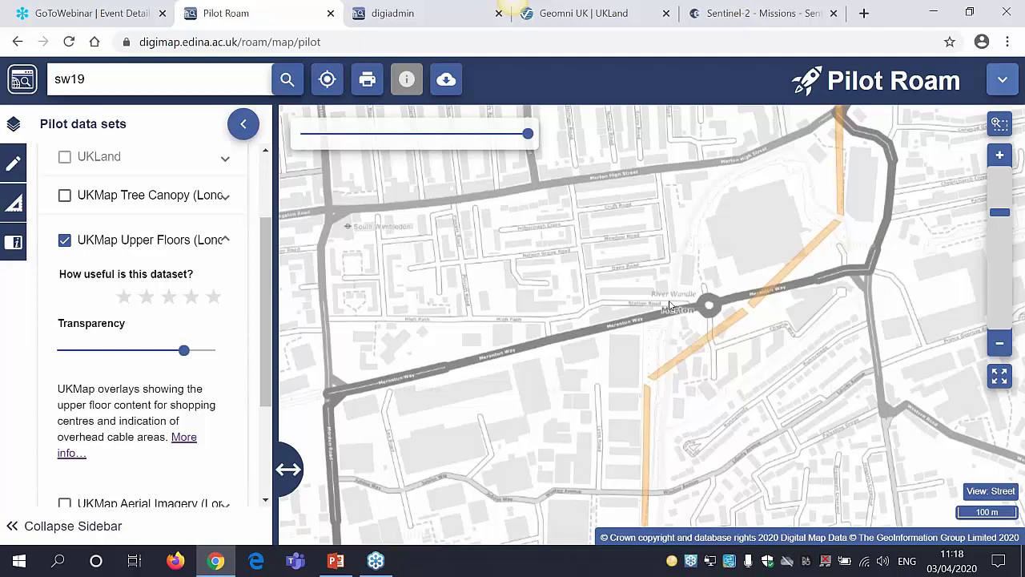
scroll(648, 295, "down", 1)
scroll(649, 295, "down", 2)
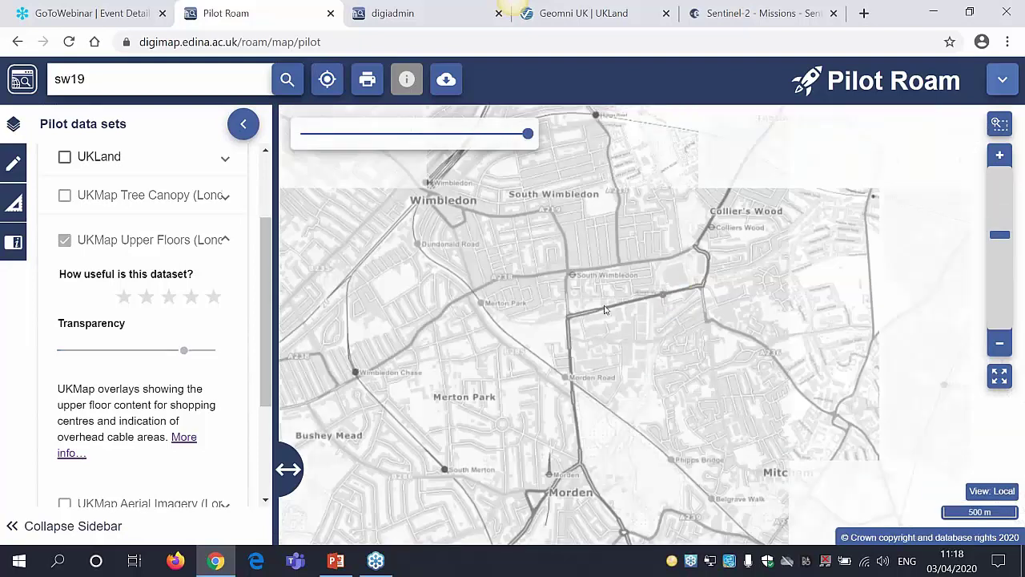
scroll(593, 320, "up", 2)
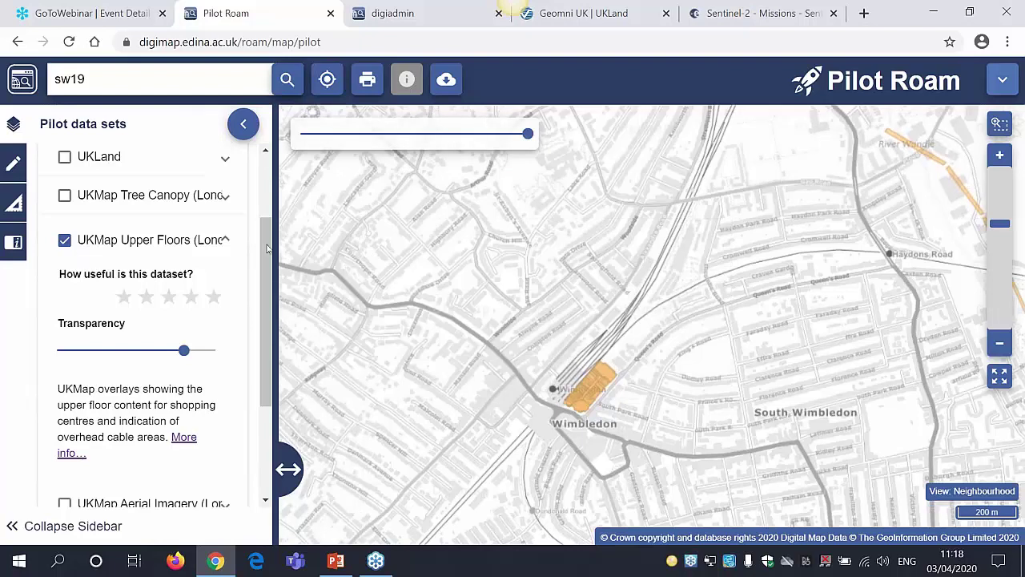
left_click(226, 240)
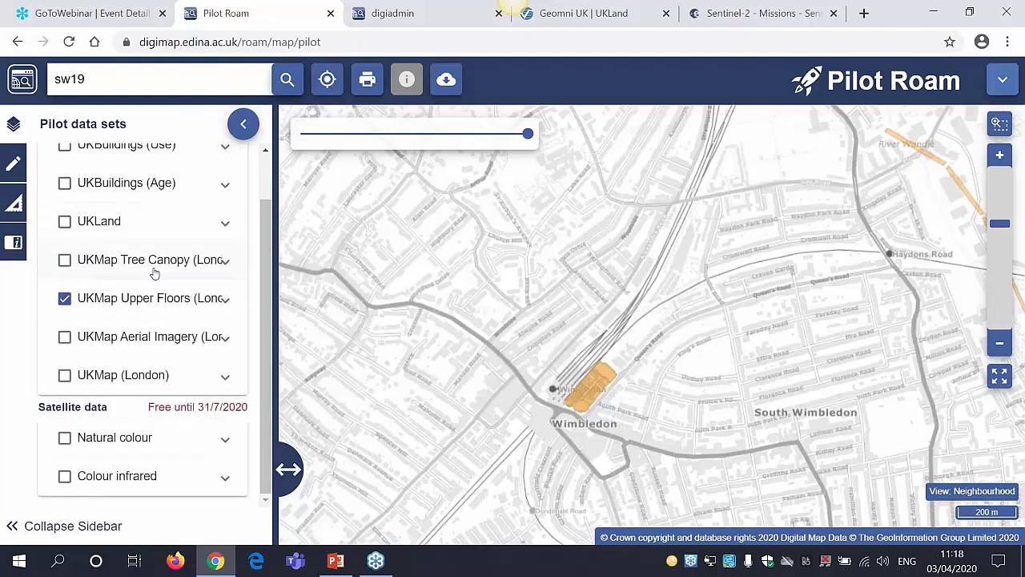
Step: Swap Upper Floors for UKMap Tree Canopy and zoom in on canopy near Crooked Billet
left_click(64, 297)
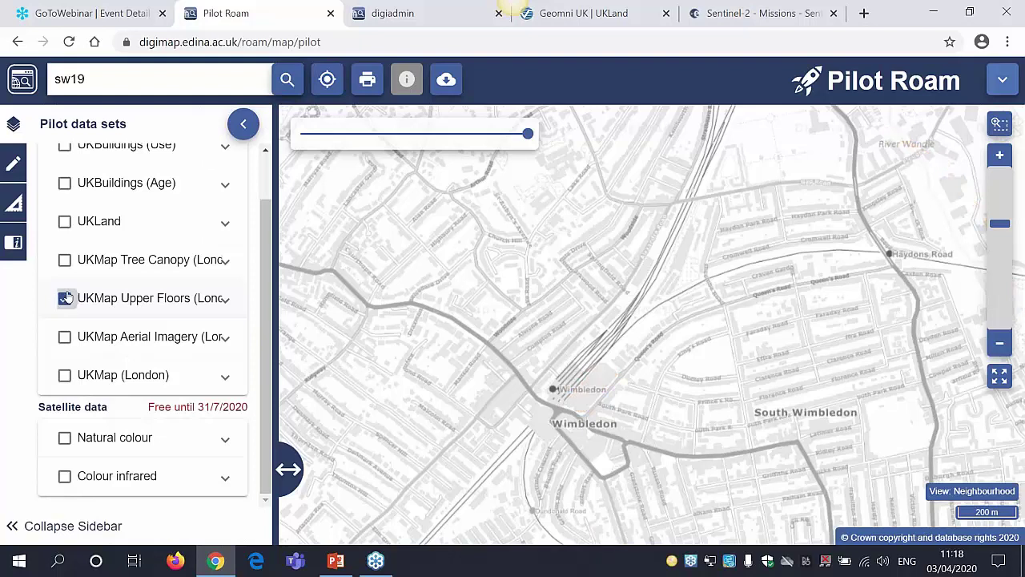
left_click(64, 260)
left_click_drag(571, 290, 620, 136)
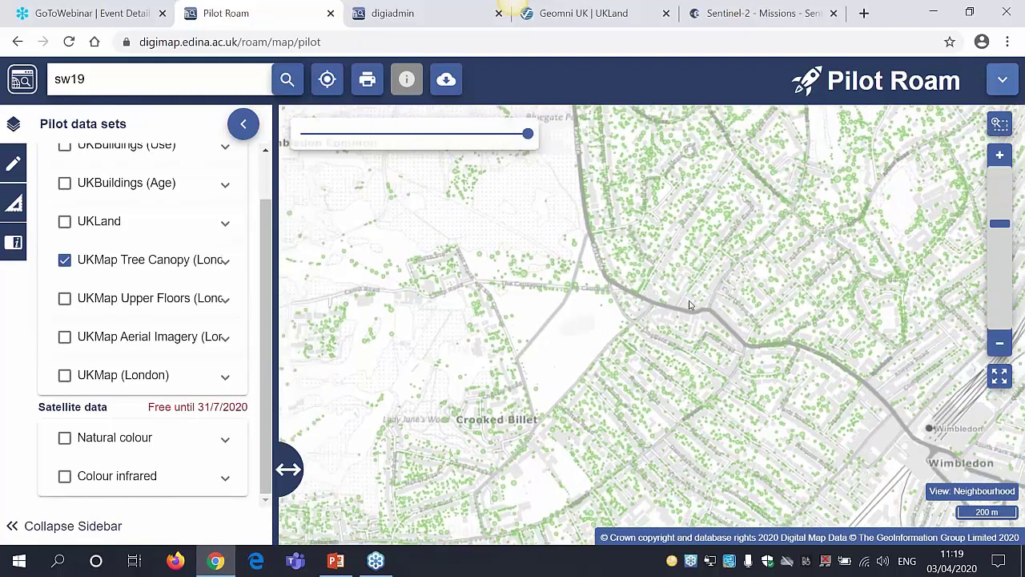
left_click_drag(529, 284, 567, 354)
scroll(568, 355, "up", 1)
scroll(568, 354, "up", 1)
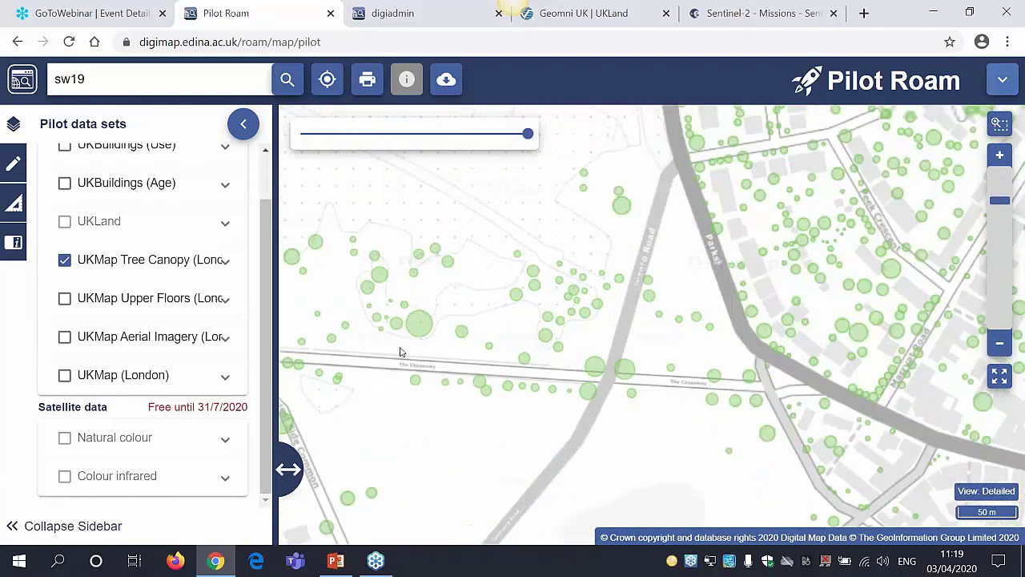
Step: Read the Tree Canopy details over wider SW19 streets, then collapse them and switch the layer off
left_click(226, 261)
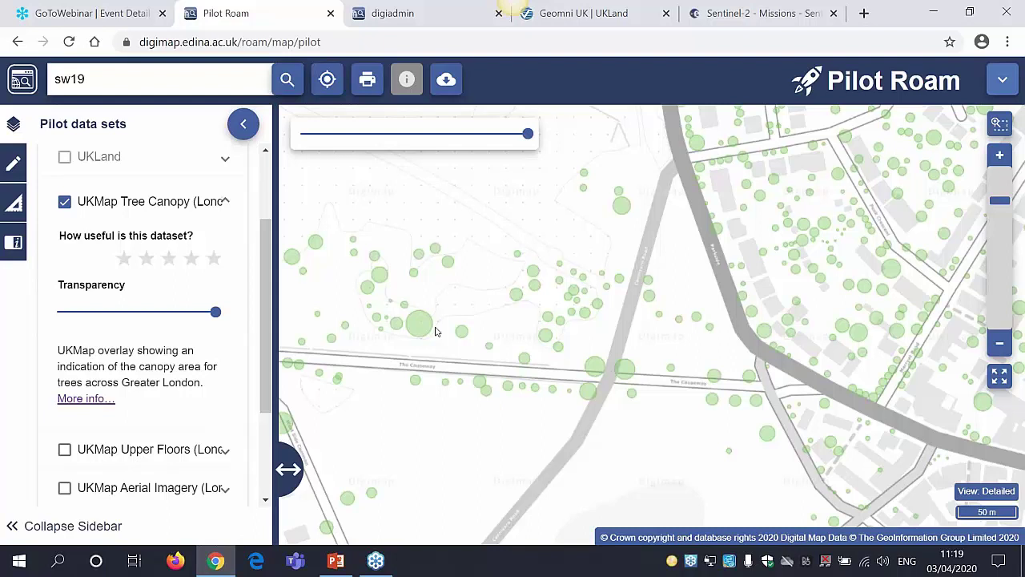
scroll(671, 304, "down", 2)
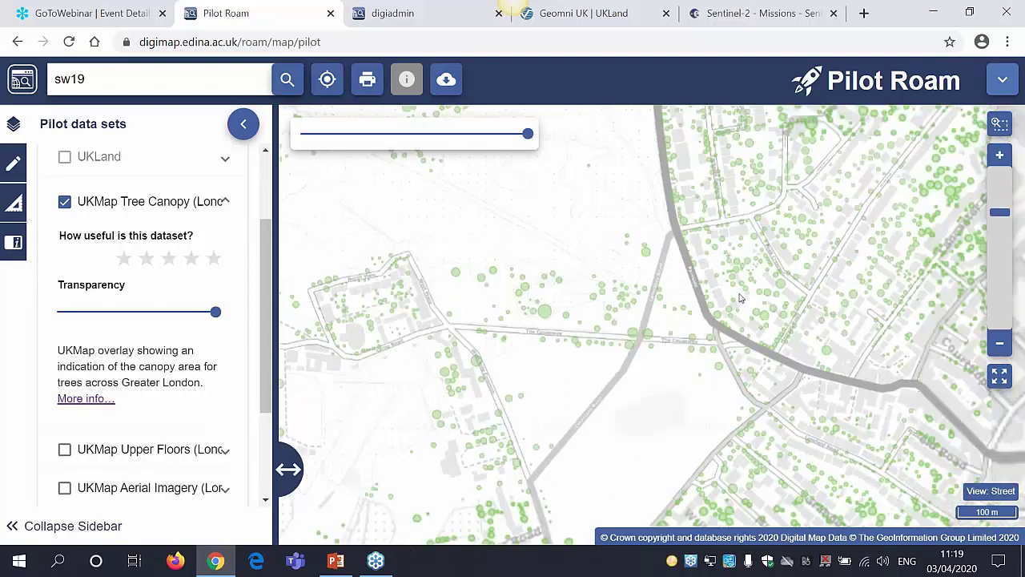
left_click_drag(777, 298, 717, 290)
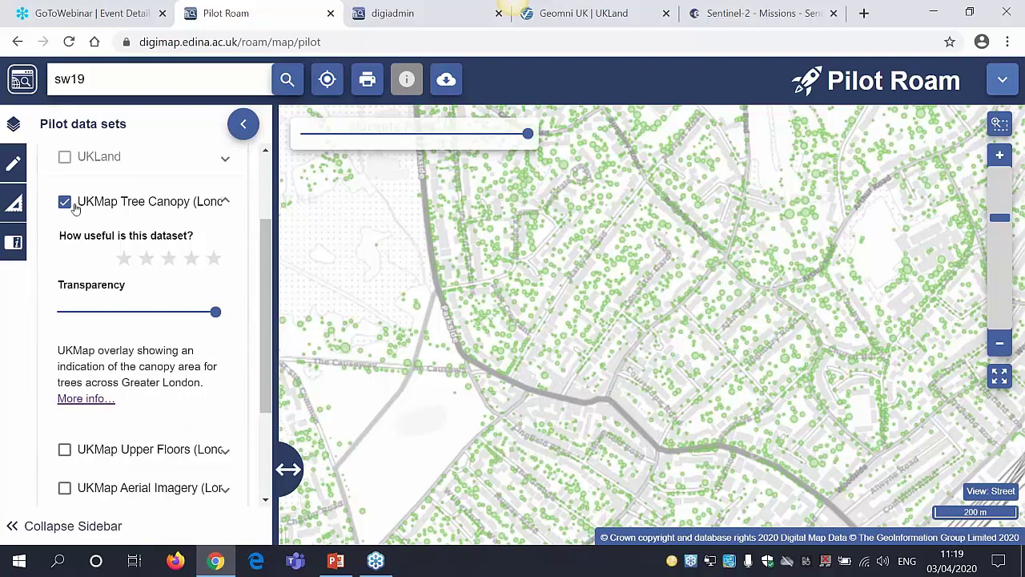
left_click(226, 202)
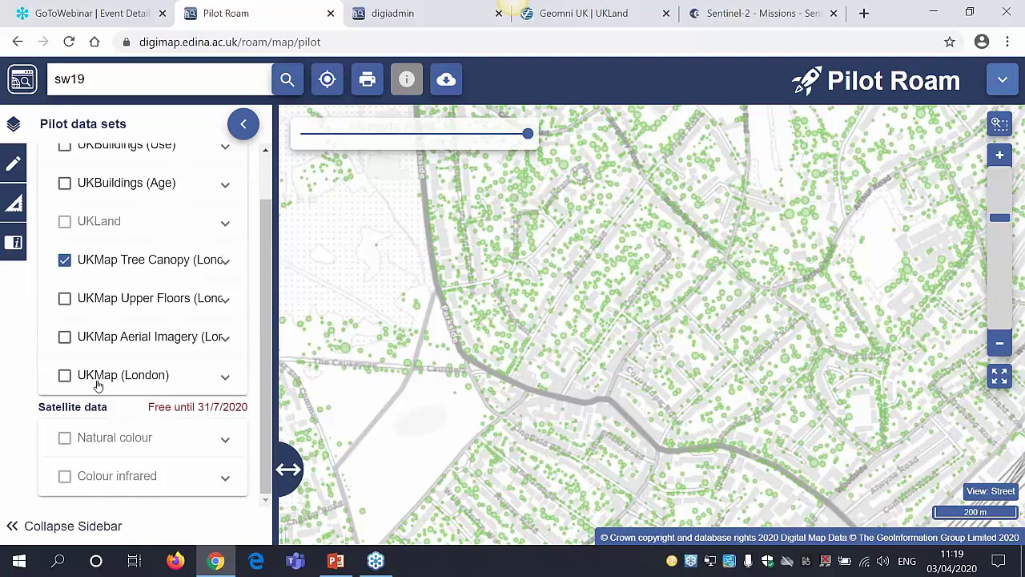
left_click(64, 261)
scroll(268, 296, "up", 1)
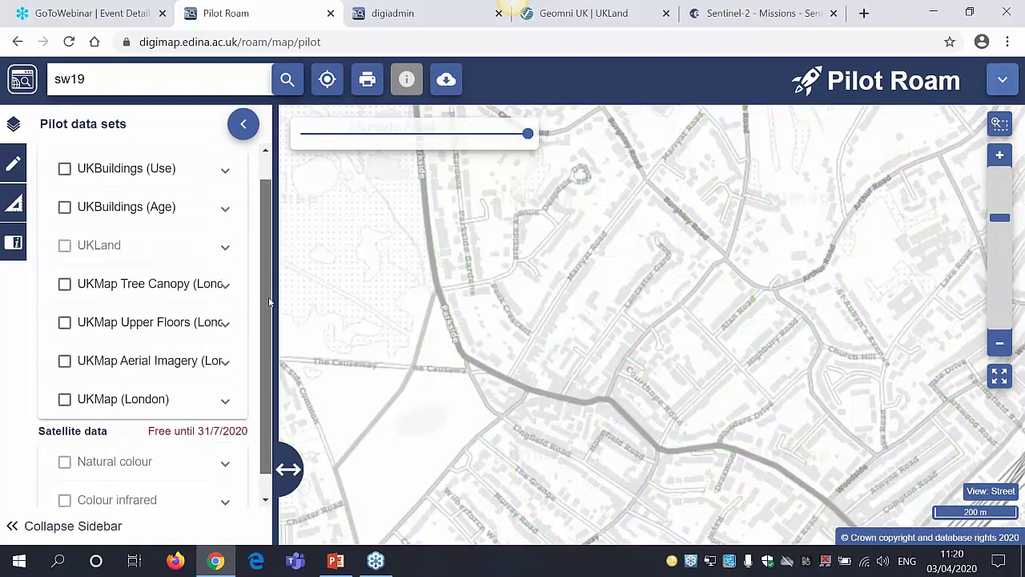
Step: Zoom to all of Great Britain and open the Natural colour Sentinel 2 2019 description
left_click(999, 375)
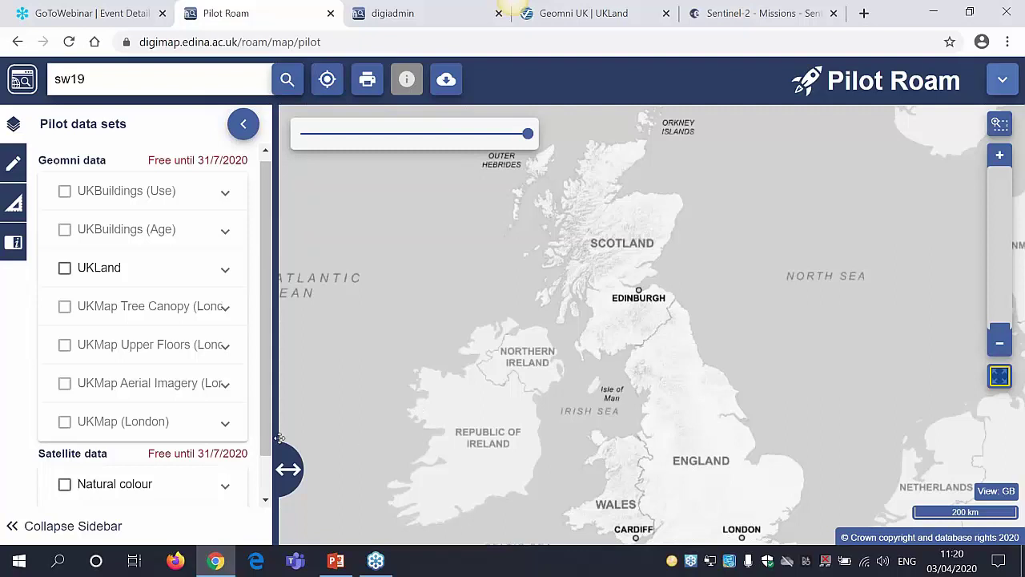
left_click_drag(266, 365, 272, 417)
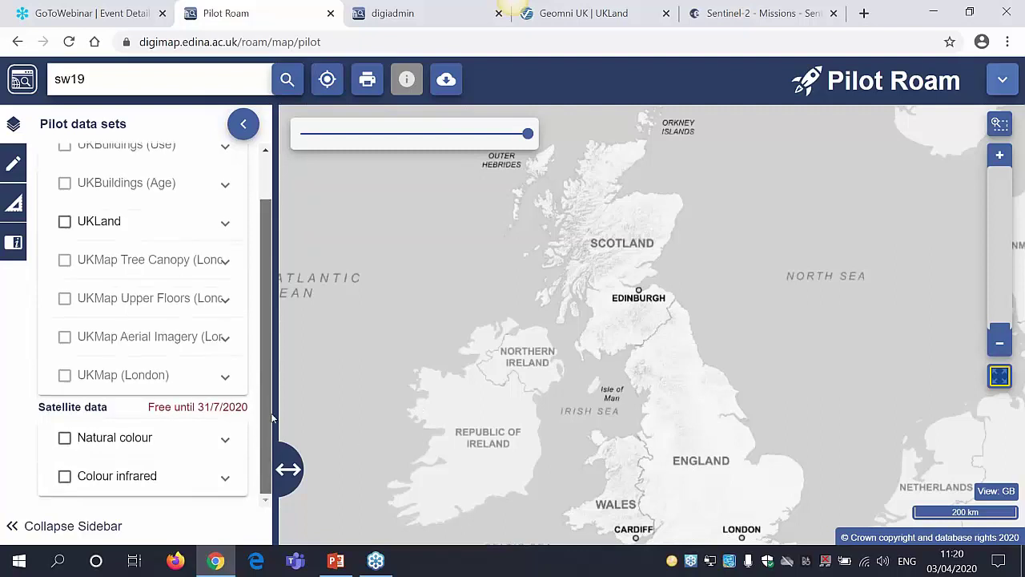
left_click(224, 439)
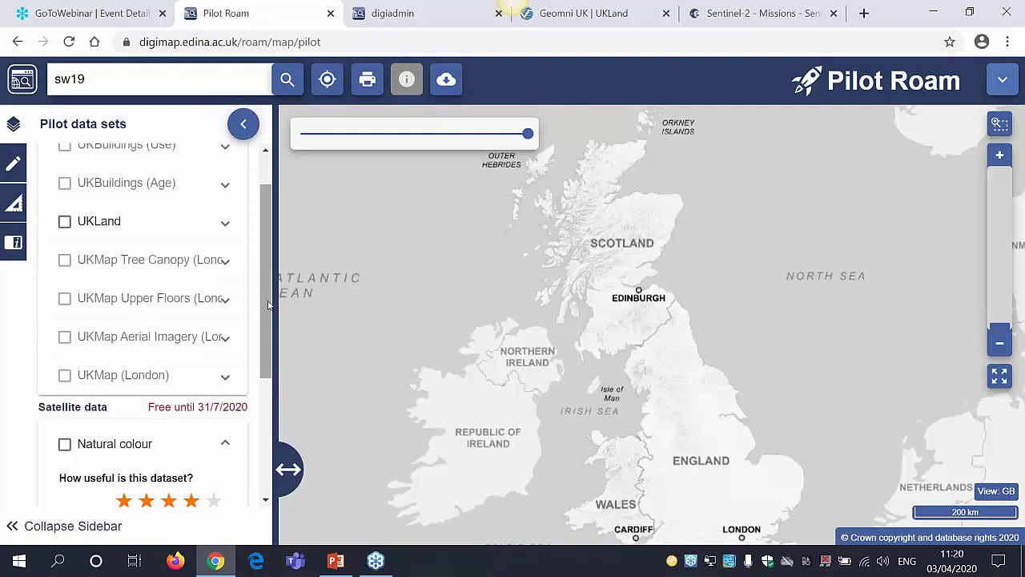
left_click_drag(267, 309, 269, 384)
scroll(269, 385, "down", 2)
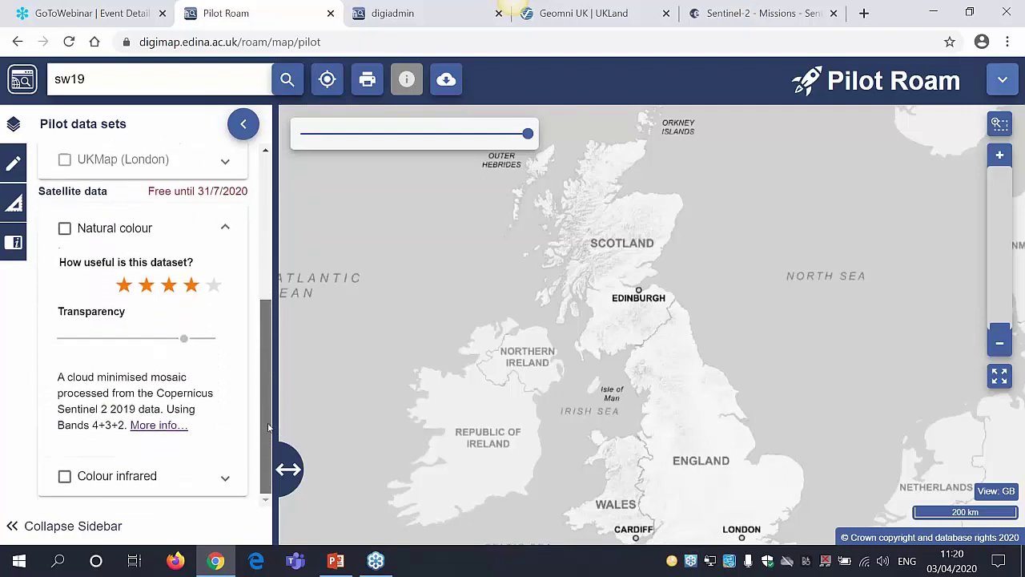
Step: Show the Natural colour imagery at full opacity, zoom in, then return to the Great Britain extent
left_click(64, 228)
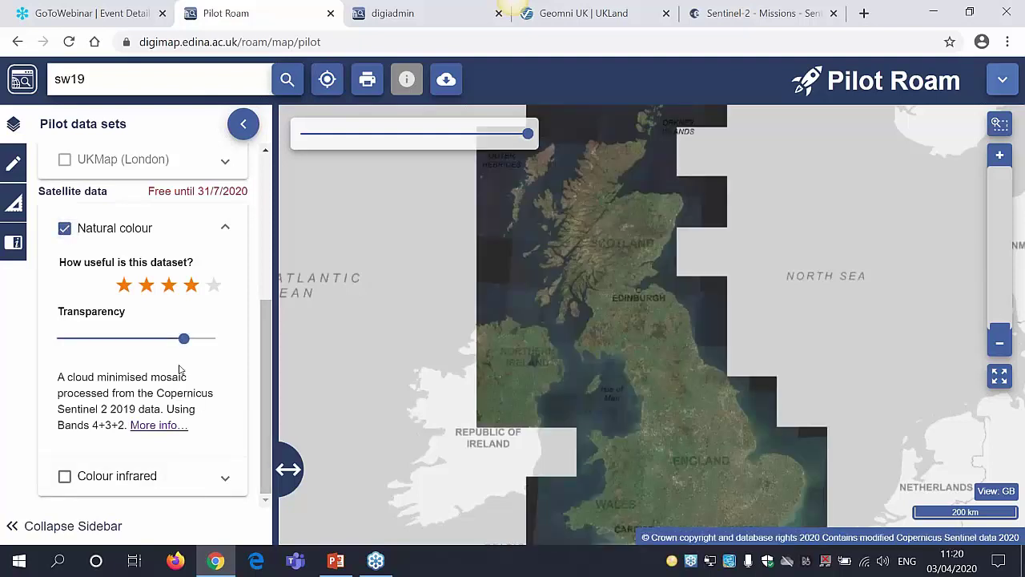
left_click_drag(184, 337, 215, 339)
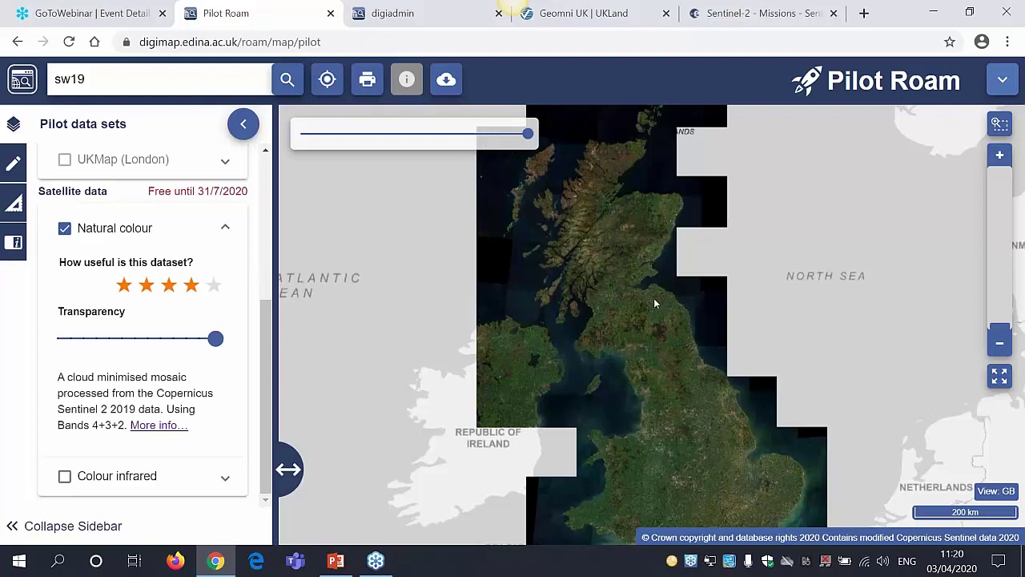
scroll(653, 298, "up", 3)
scroll(656, 267, "up", 2)
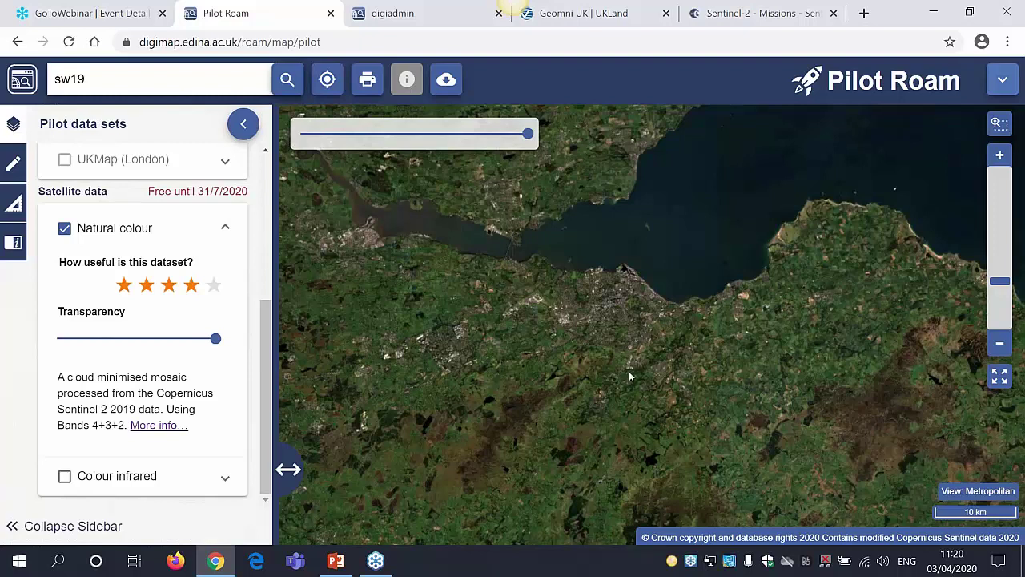
scroll(628, 341, "up", 1)
scroll(624, 276, "up", 1)
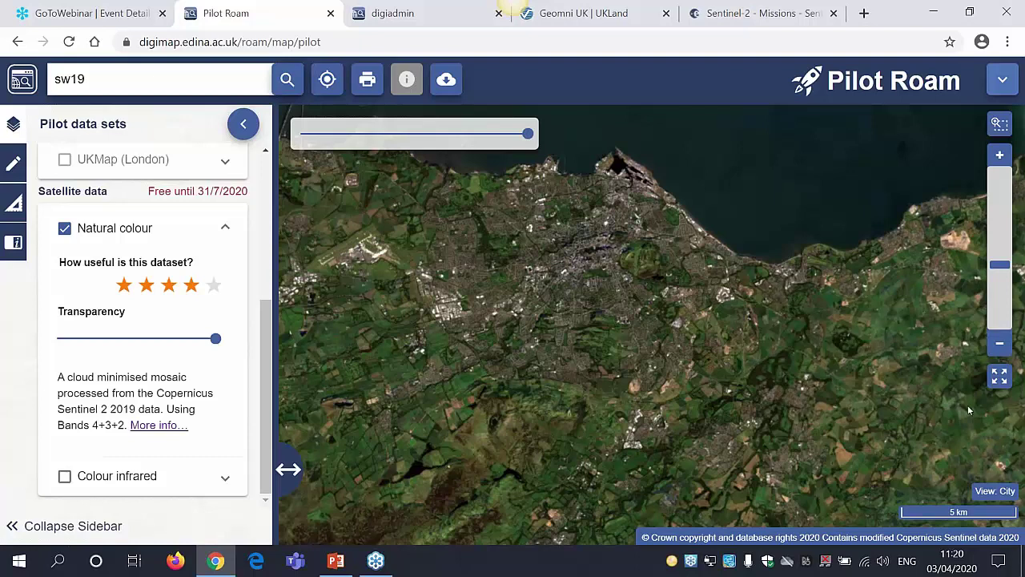
left_click(999, 375)
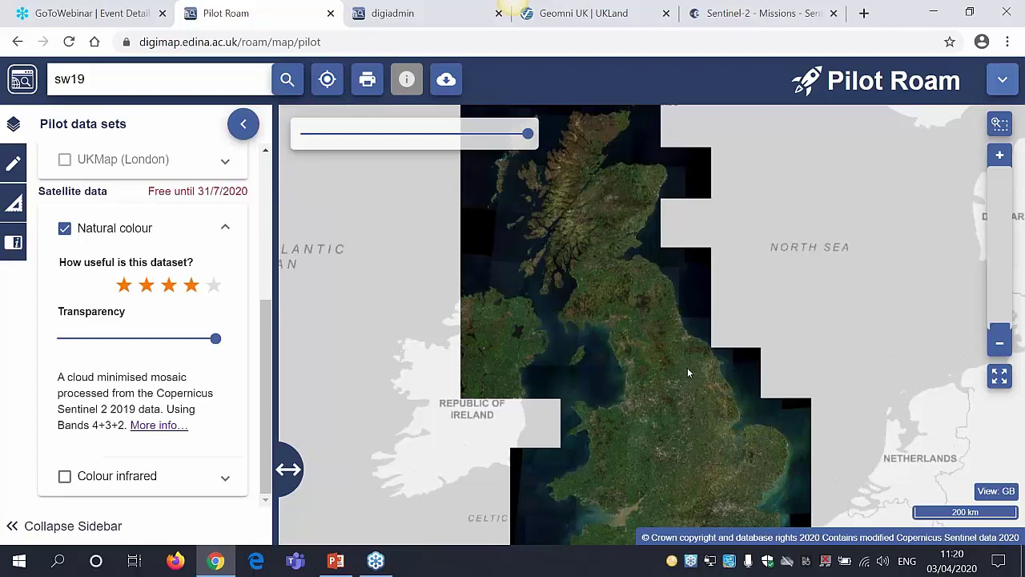
Step: Zoom the satellite view into central Edinburgh and pan around the city centre
scroll(647, 301, "up", 2)
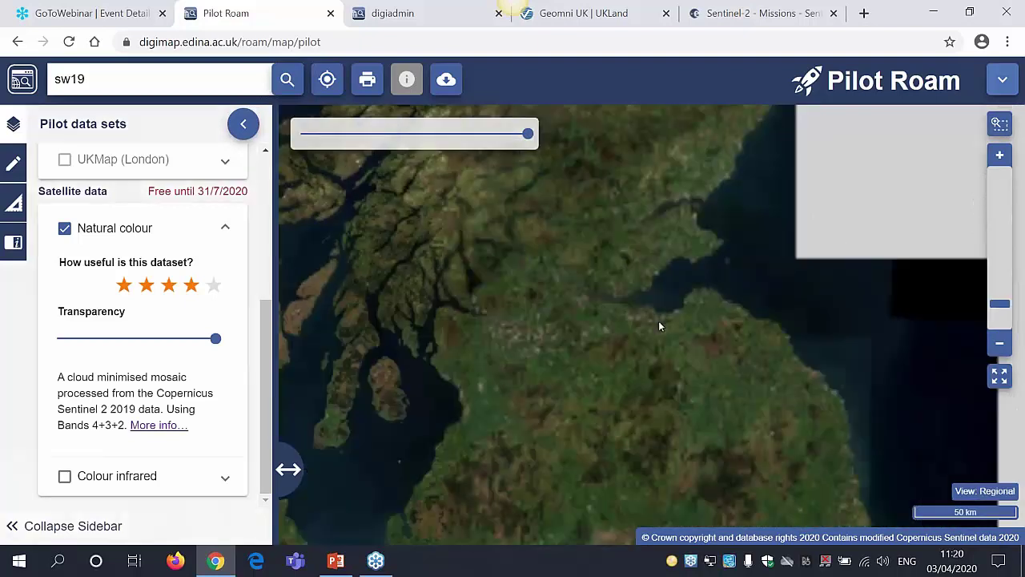
scroll(658, 324, "up", 2)
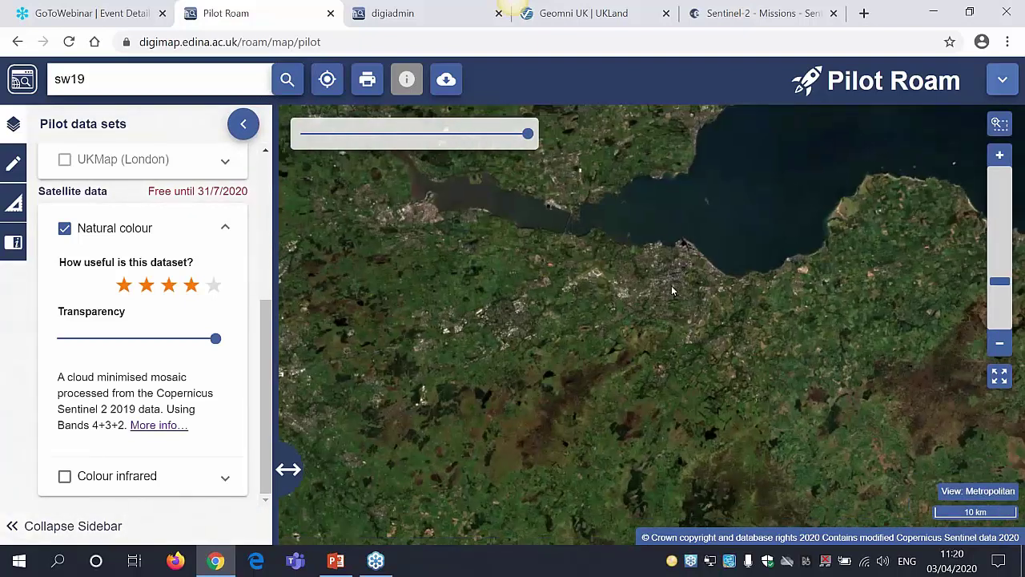
scroll(645, 302, "up", 1)
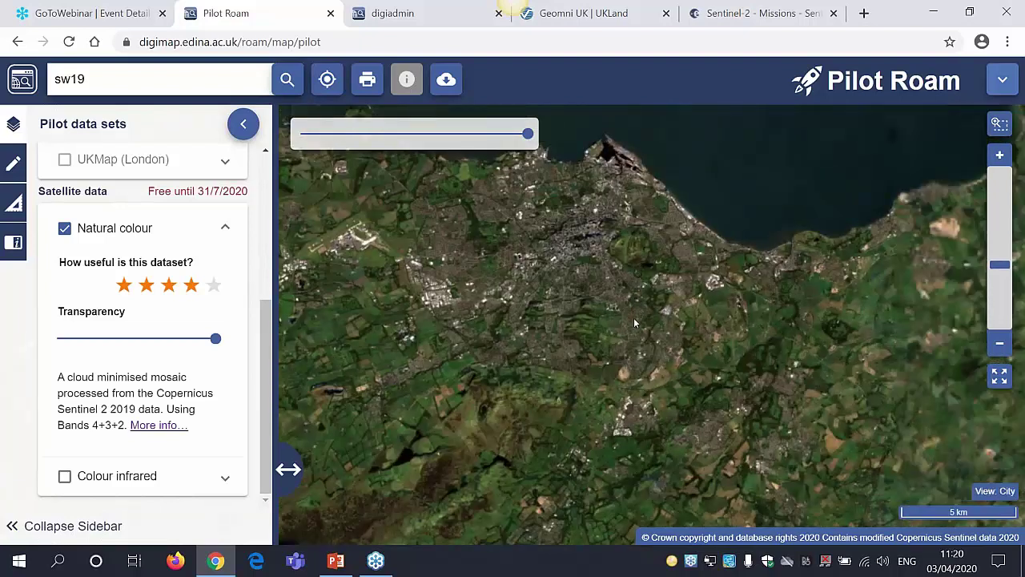
scroll(634, 323, "up", 2)
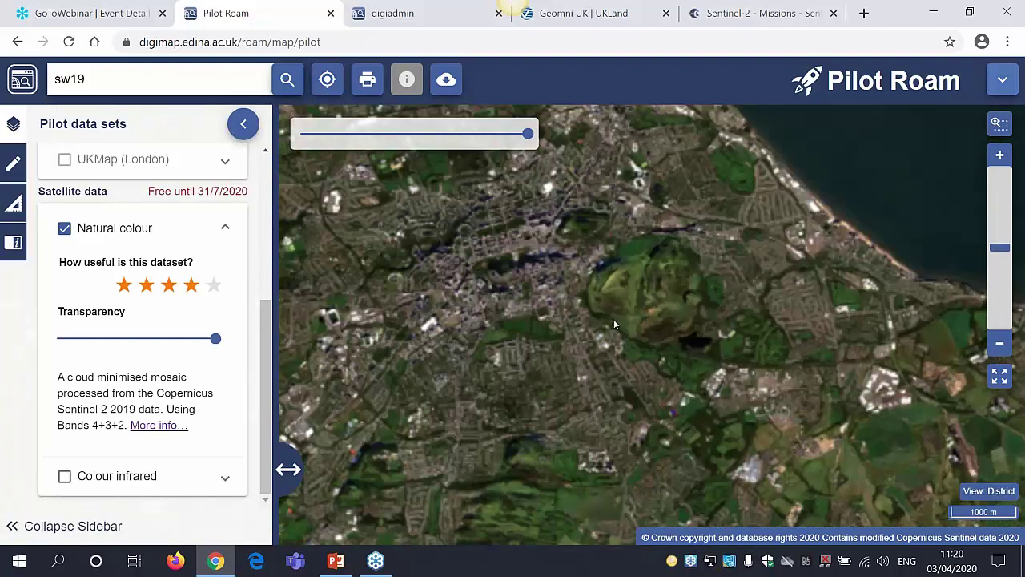
scroll(590, 308, "up", 1)
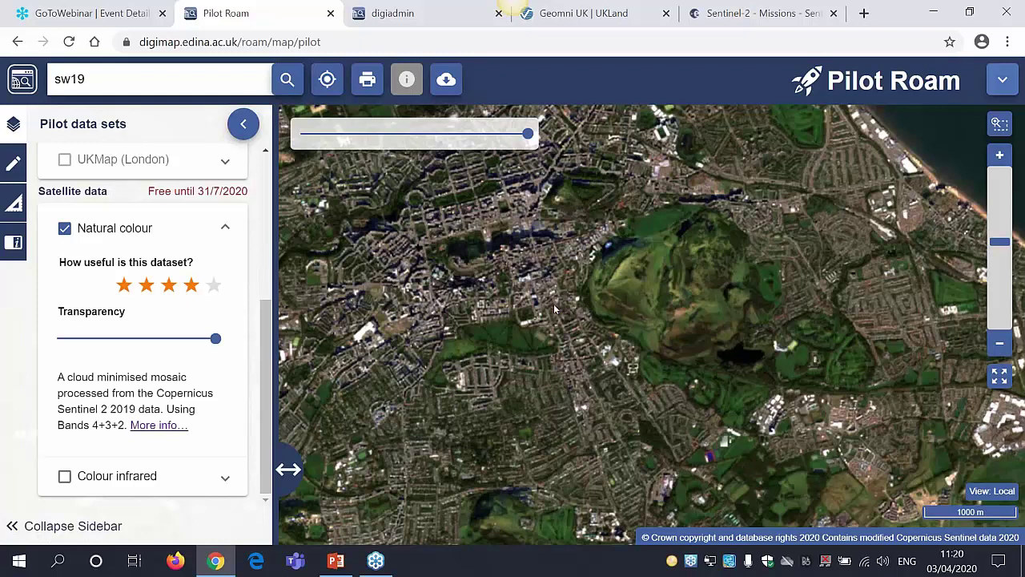
scroll(583, 320, "up", 1)
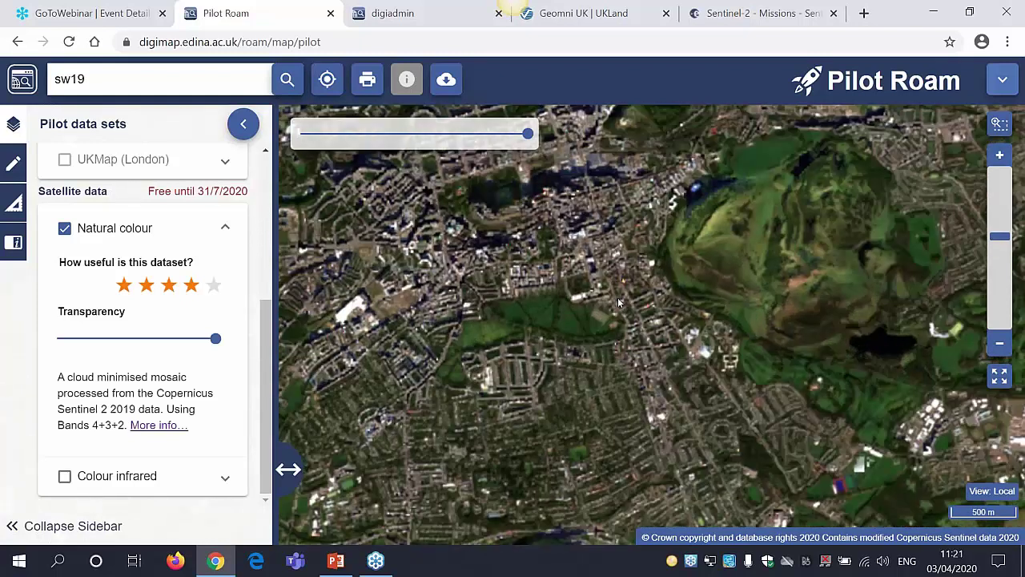
scroll(617, 303, "up", 1)
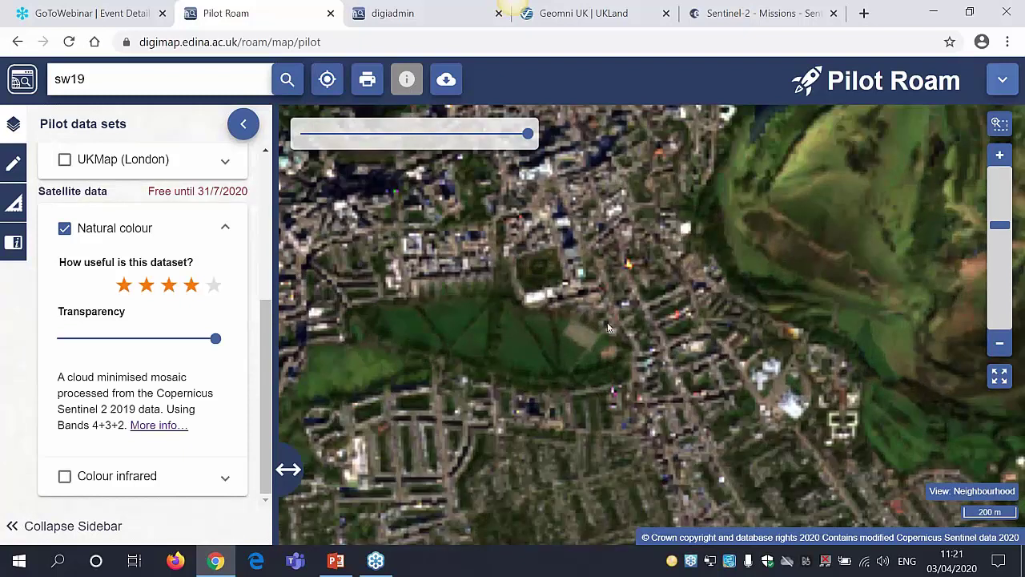
scroll(627, 390, "up", 1)
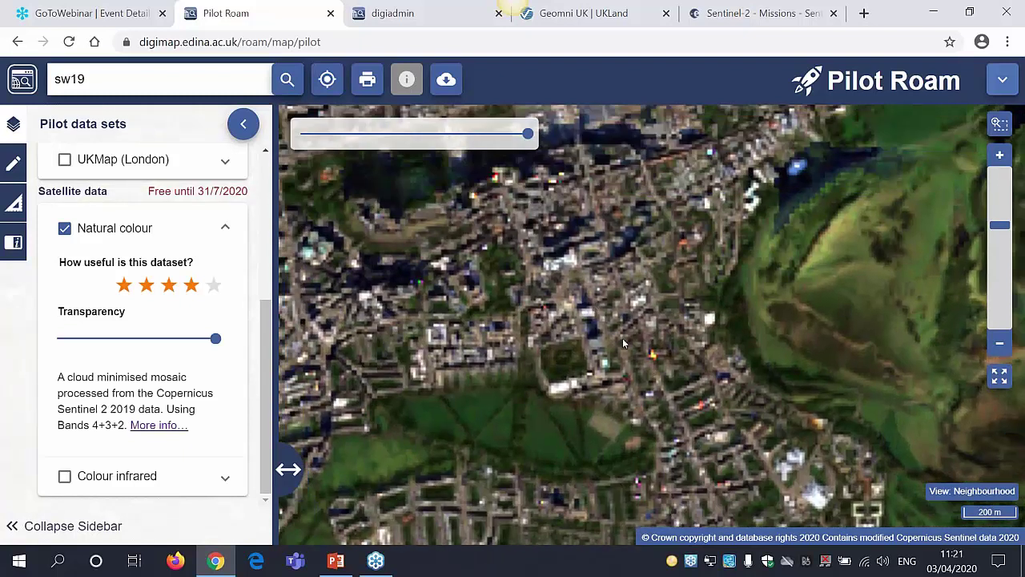
left_click_drag(434, 213, 487, 271)
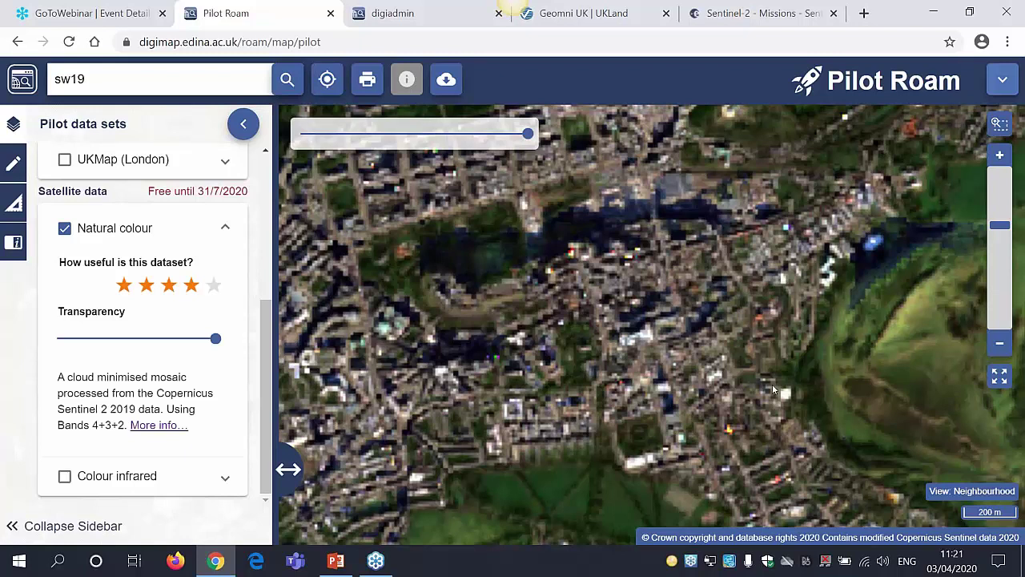
left_click_drag(993, 431, 879, 394)
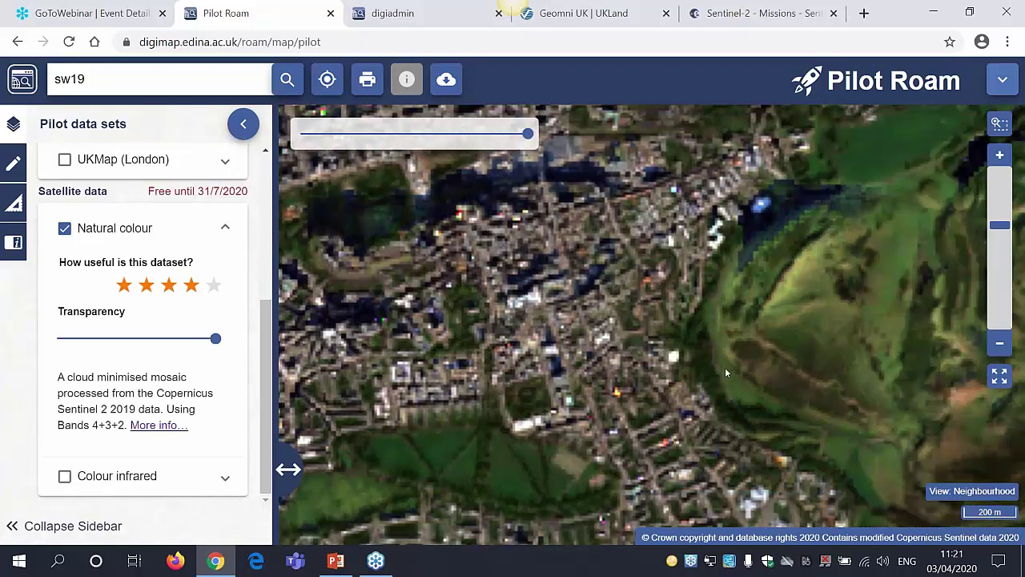
Step: Zoom out slightly over Edinburgh, shift the view, and switch the Natural colour layer off
scroll(725, 373, "down", 1)
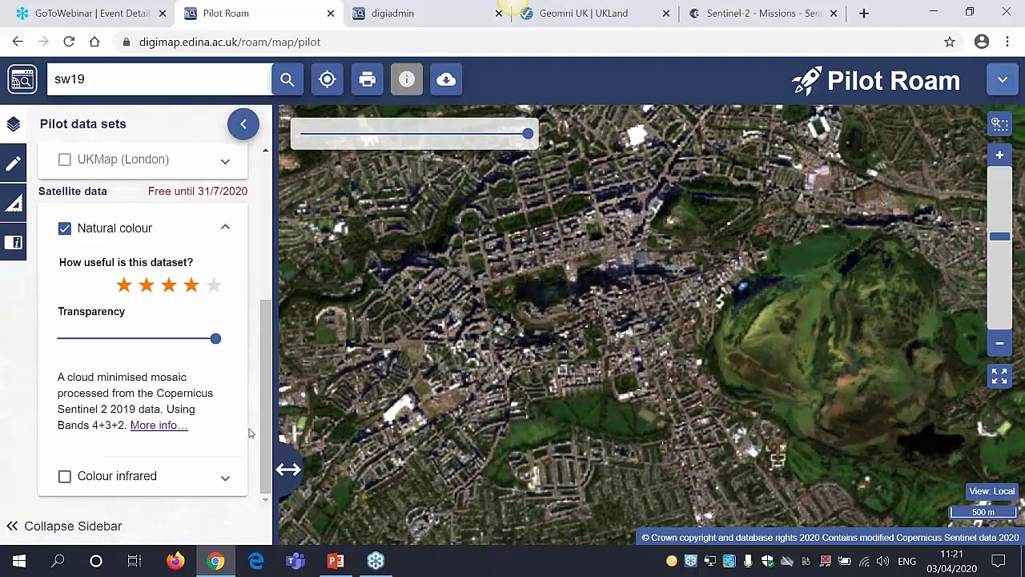
scroll(597, 328, "down", 1)
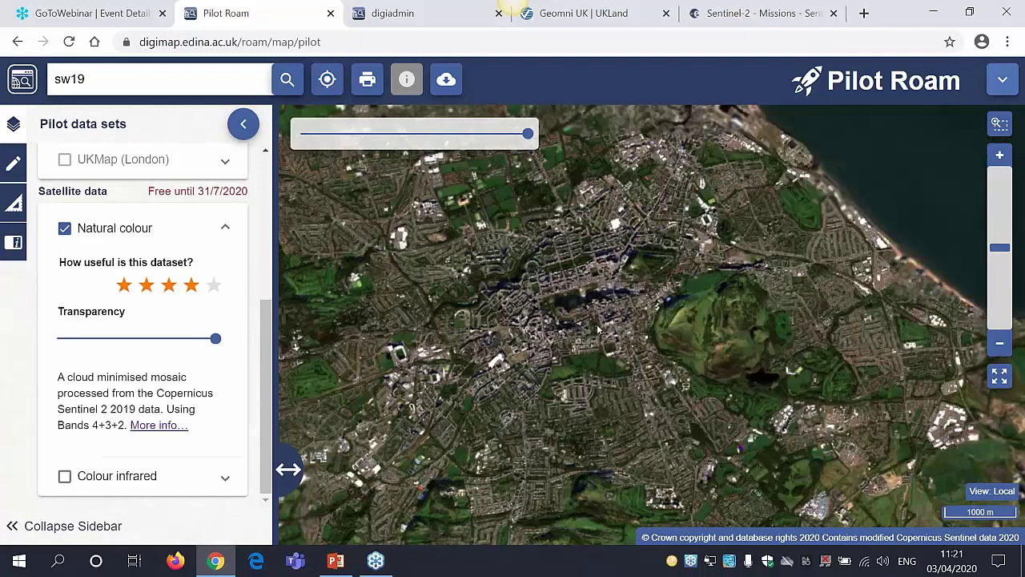
left_click_drag(597, 328, 613, 241)
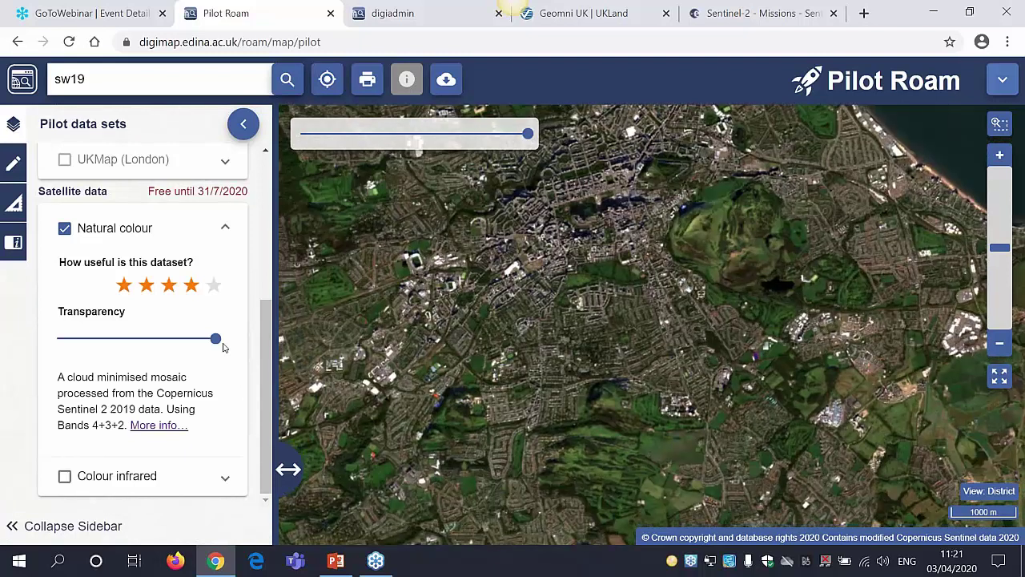
left_click(102, 230)
Step: Replace the Natural colour layer with the Colour infrared layer and show its details
left_click(224, 228)
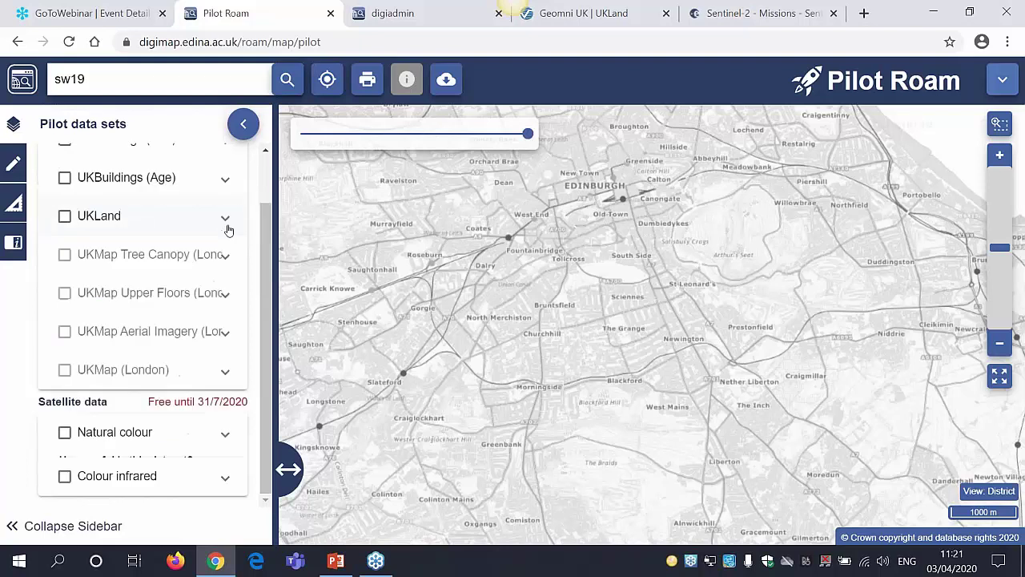
left_click(225, 482)
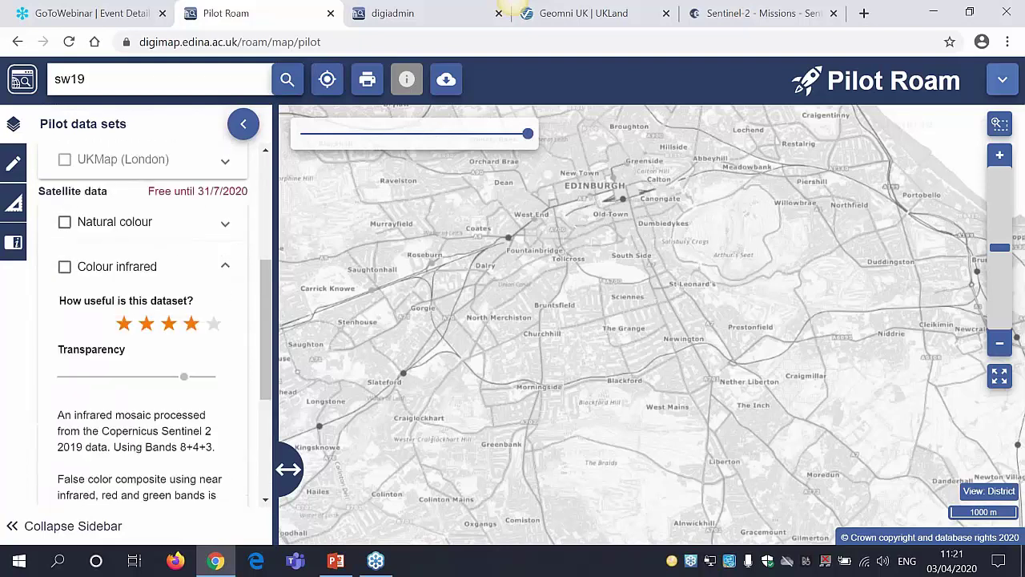
left_click(65, 267)
Step: Pan the infrared imagery and zoom out to the full Great Britain extent
scroll(529, 298, "down", 2)
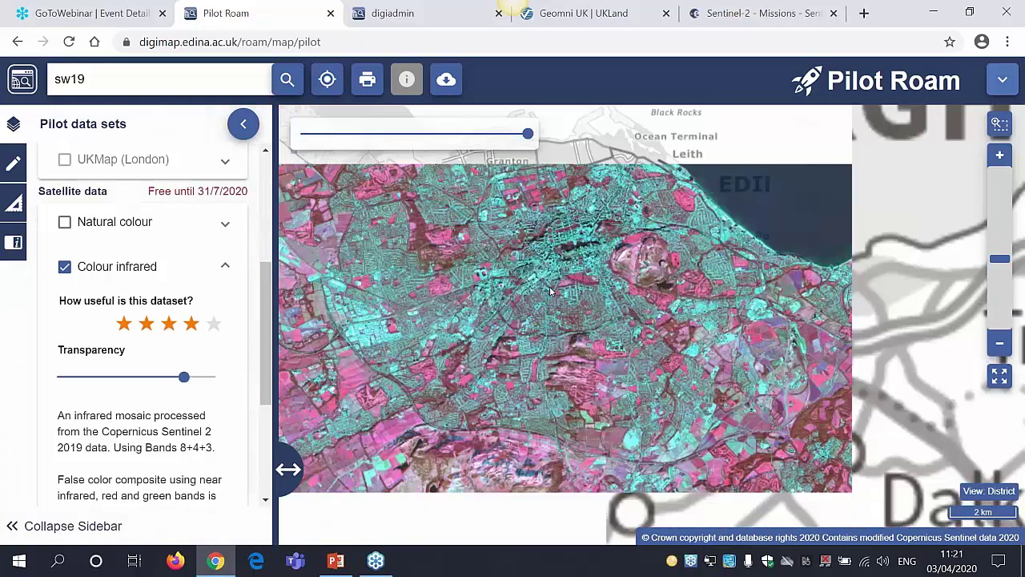
left_click_drag(550, 293, 653, 368)
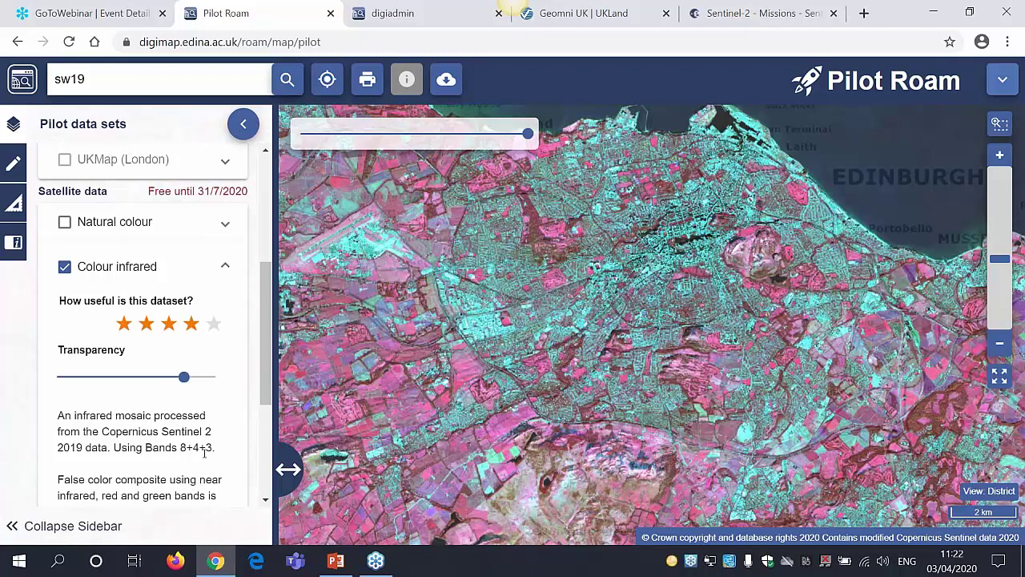
scroll(269, 406, "down", 2)
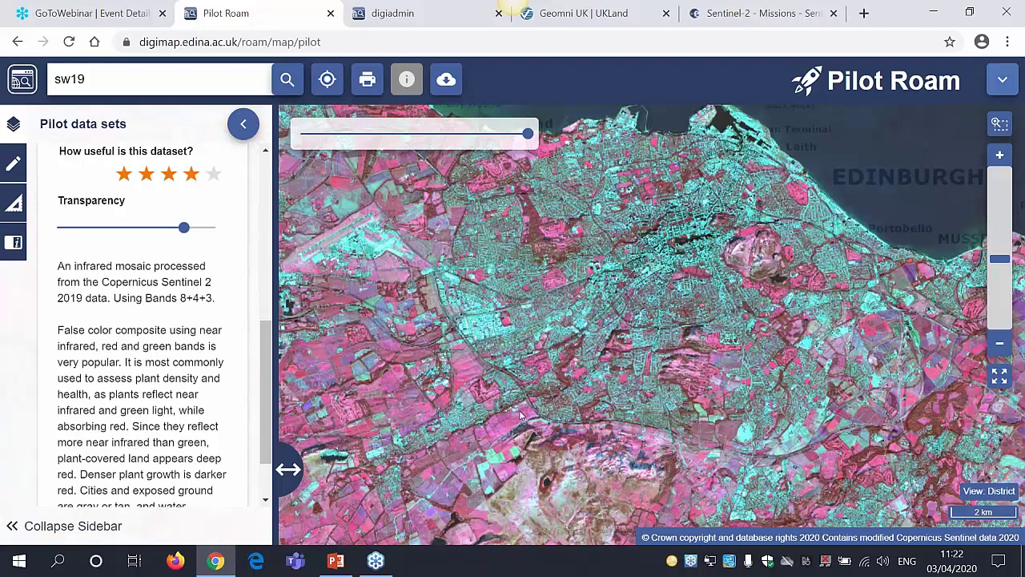
scroll(520, 414, "down", 1)
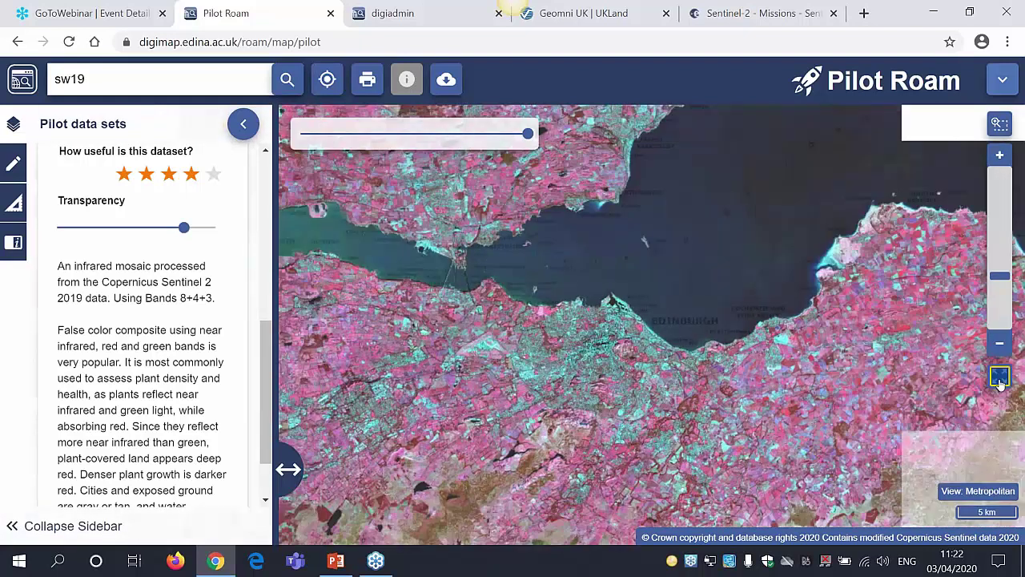
left_click(999, 376)
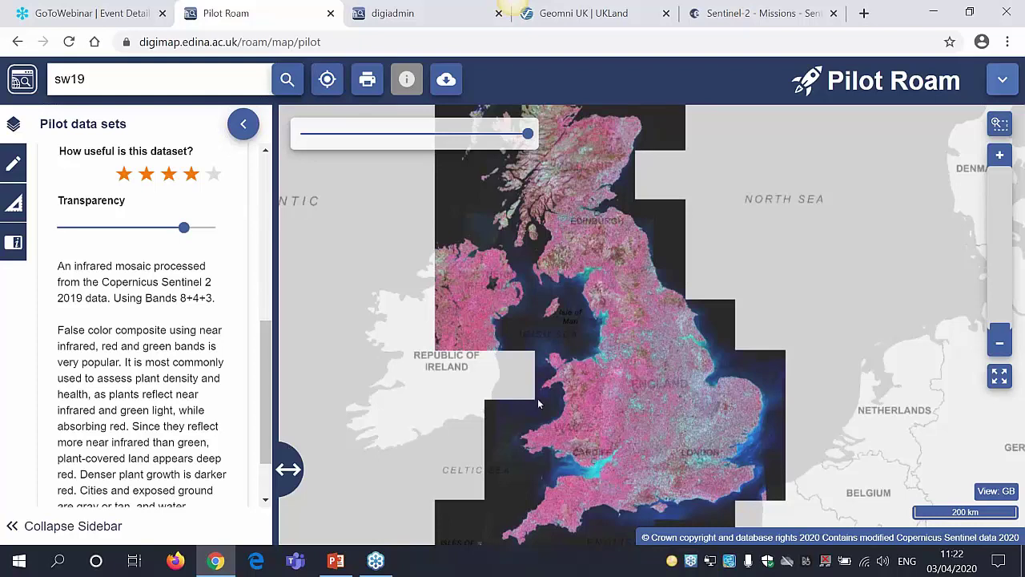
Step: Fold away the Colour infrared and Natural colour details and expand UKBuildings (Use)
left_click_drag(266, 375, 265, 326)
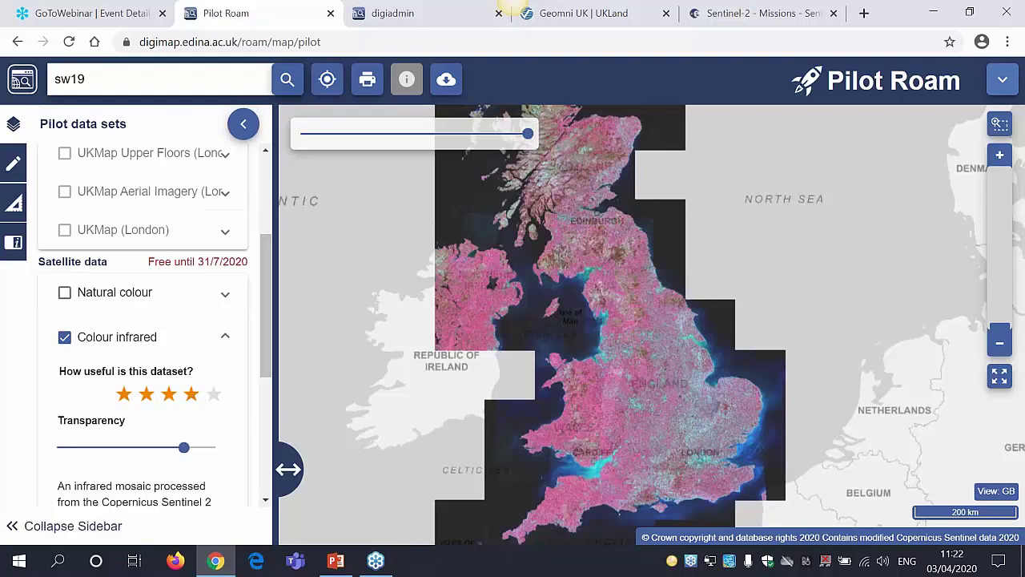
left_click(225, 337)
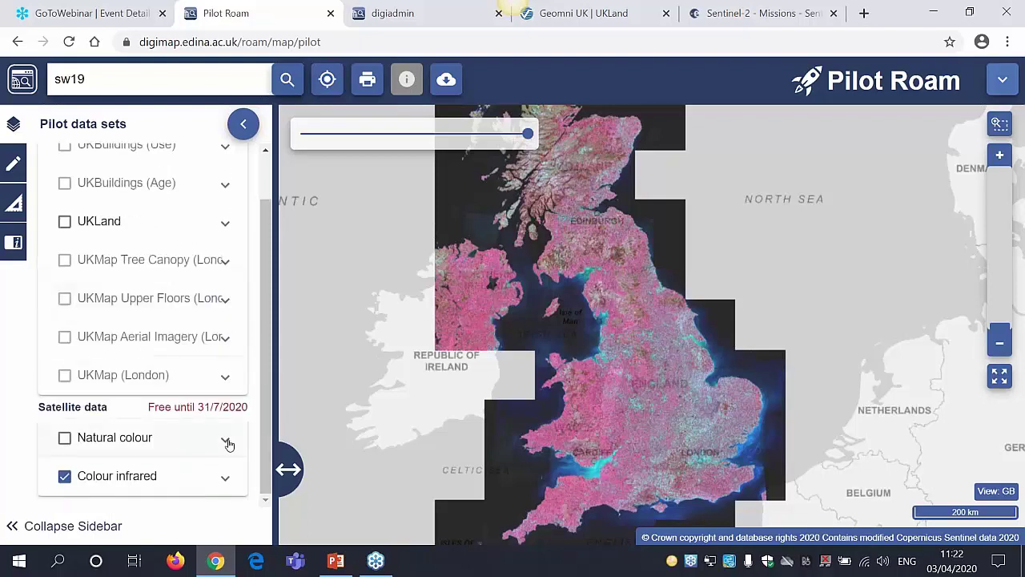
left_click(225, 438)
left_click(228, 300)
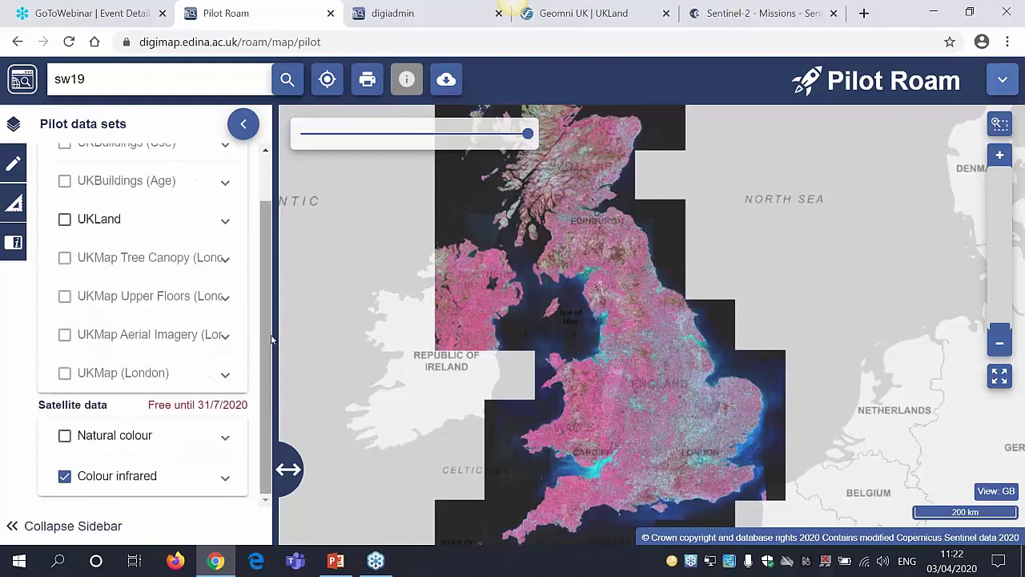
scroll(155, 320, "up", 2)
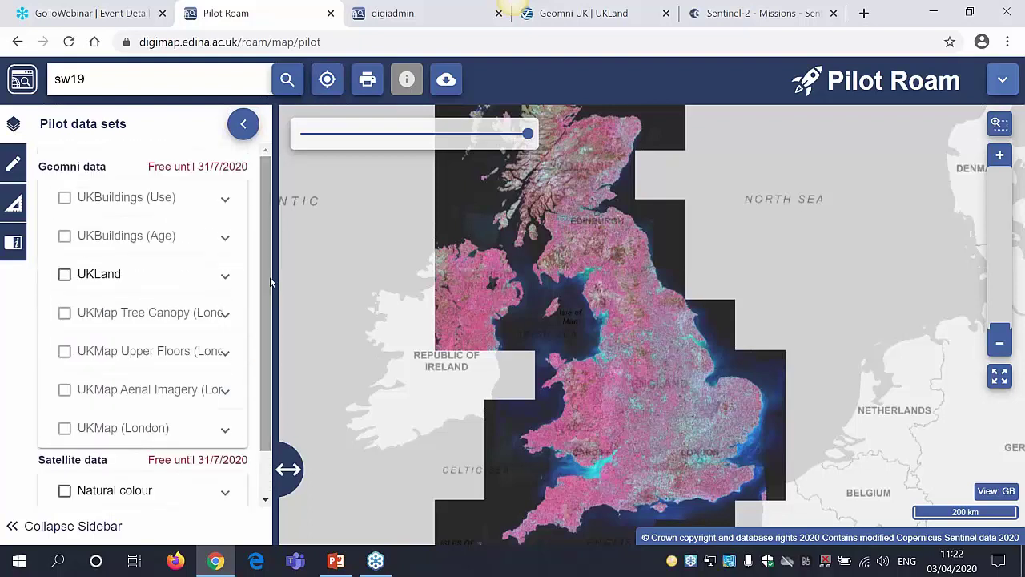
left_click(225, 198)
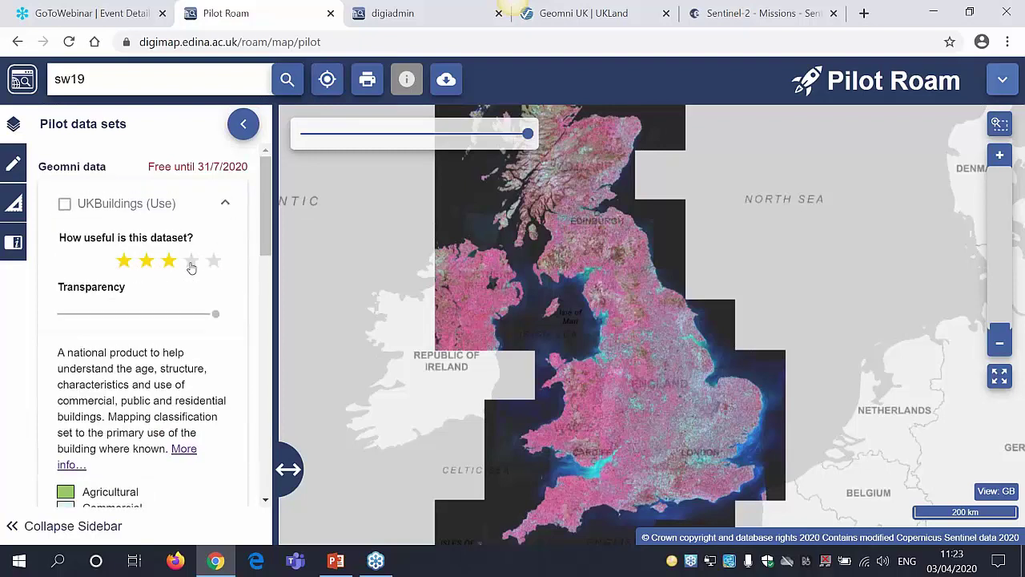
Step: Rate UKBuildings (Use) five stars, lower it to four, and dismiss the interest notice
left_click(214, 264)
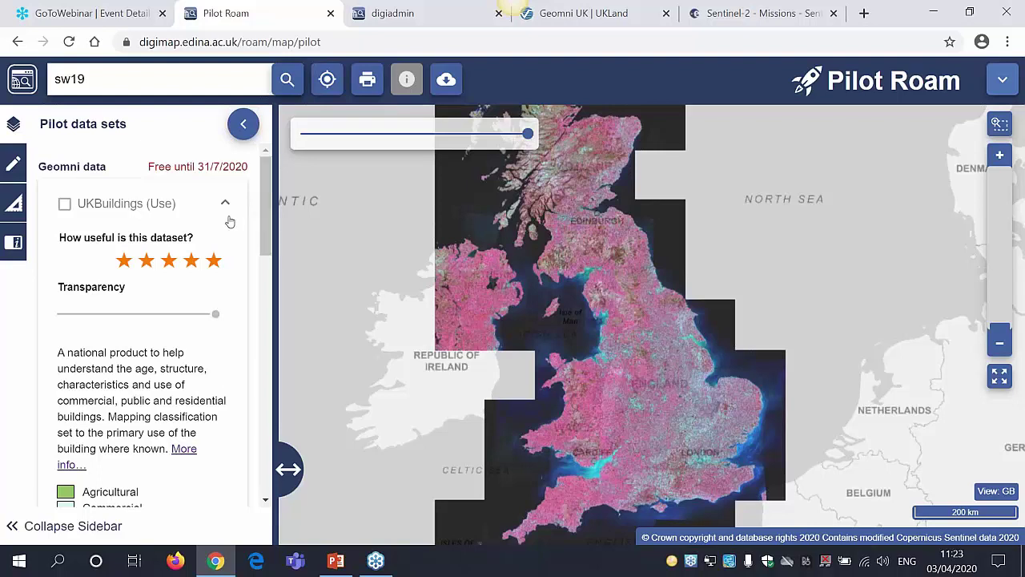
left_click(189, 270)
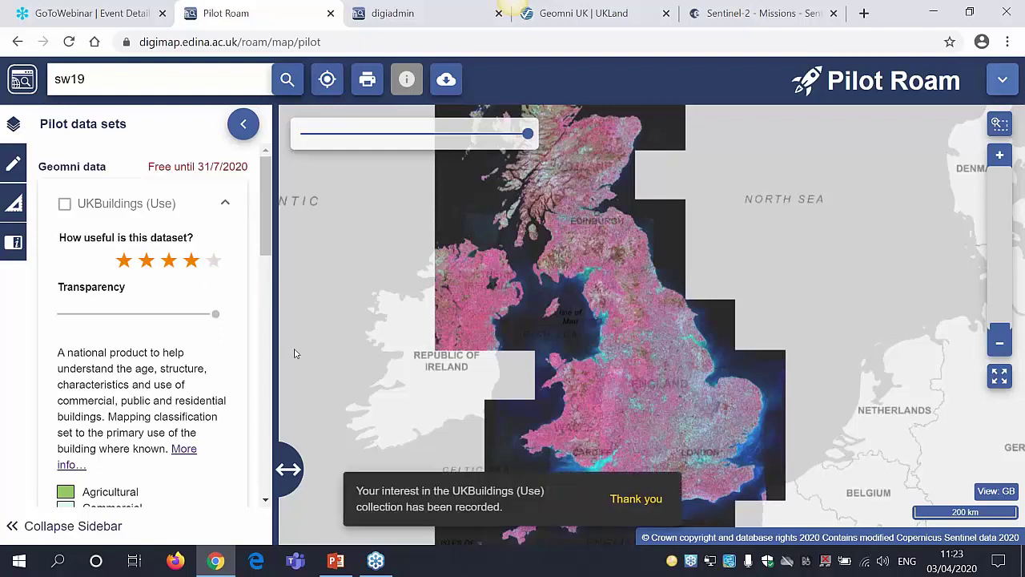
left_click(659, 497)
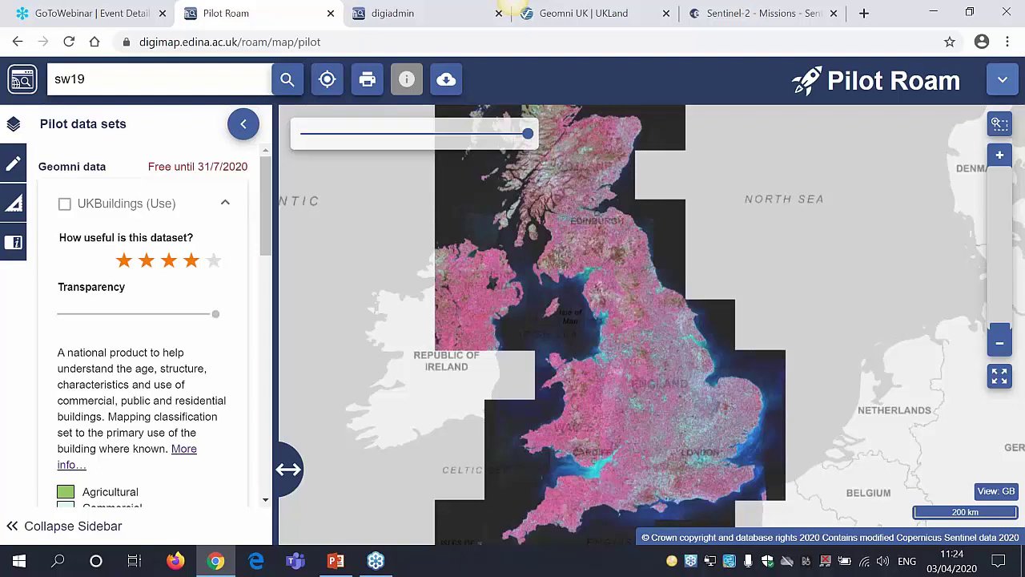
left_click(213, 261)
Step: Collapse UKBuildings (Use), give UKLand a three-star rating, and fold its details away
left_click(225, 205)
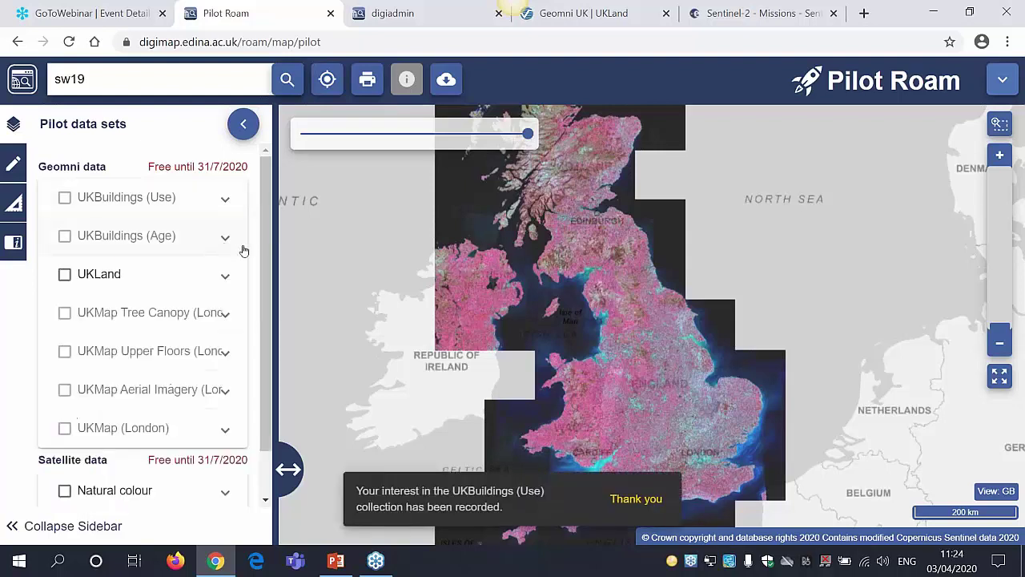
left_click(225, 279)
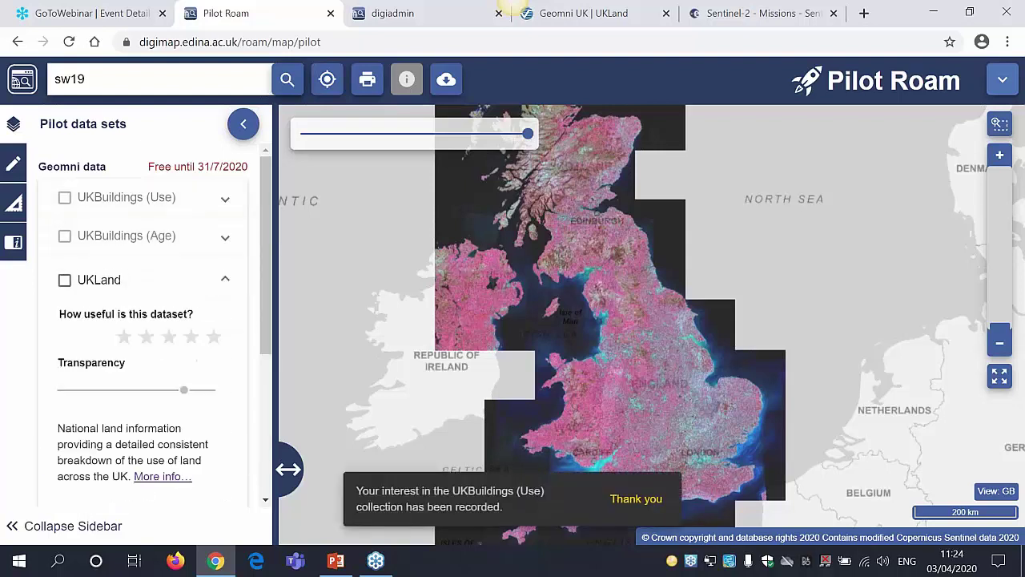
left_click(169, 337)
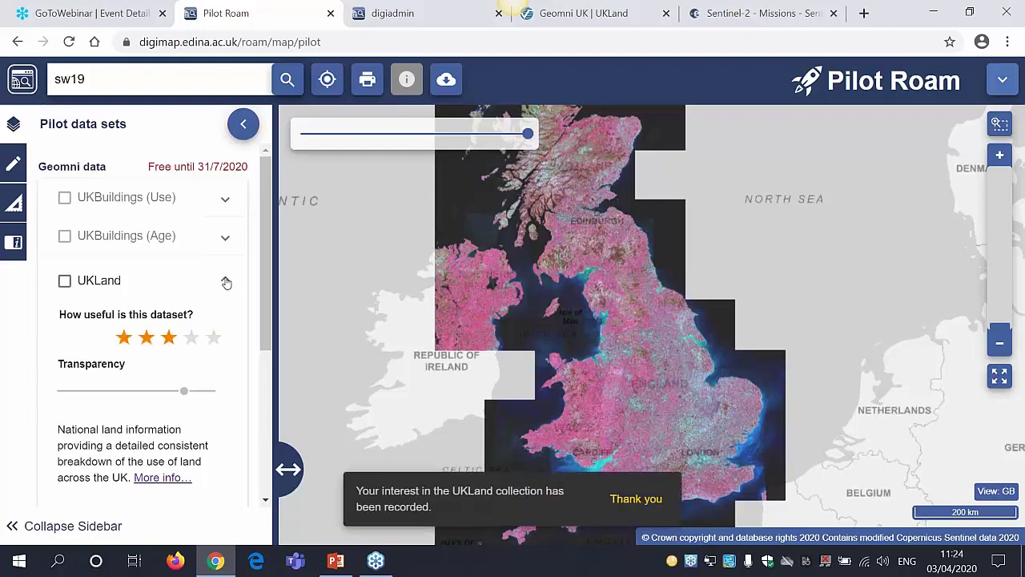
left_click(226, 281)
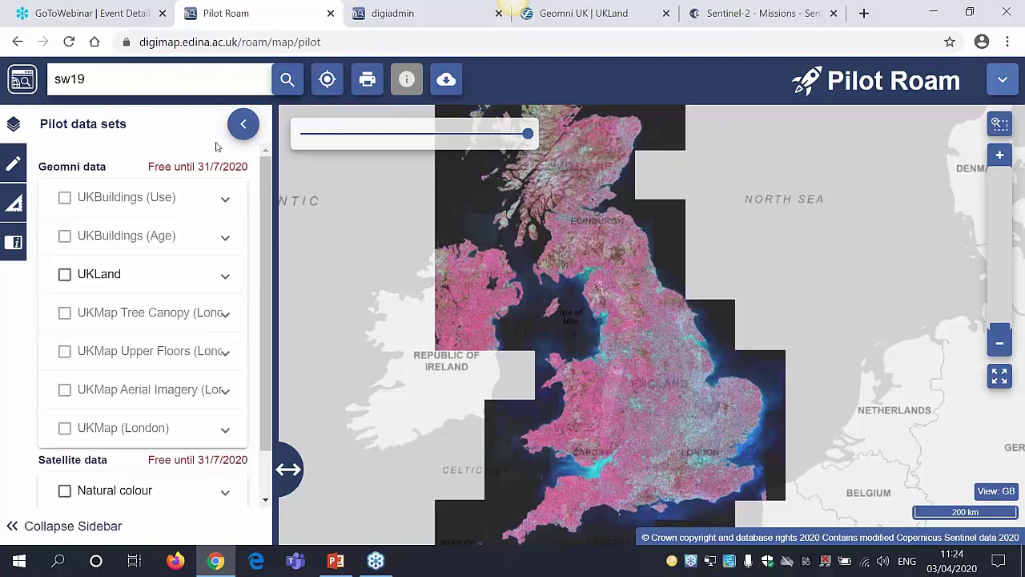
Step: Go from the Digimap home page through the Pilot collection to Pilot Data Download
left_click(21, 81)
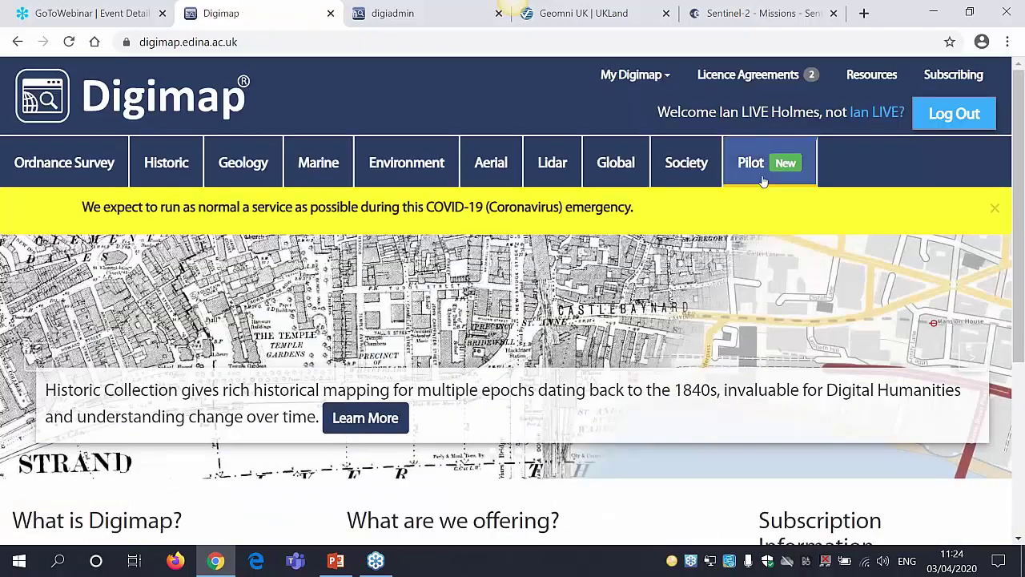
left_click(763, 181)
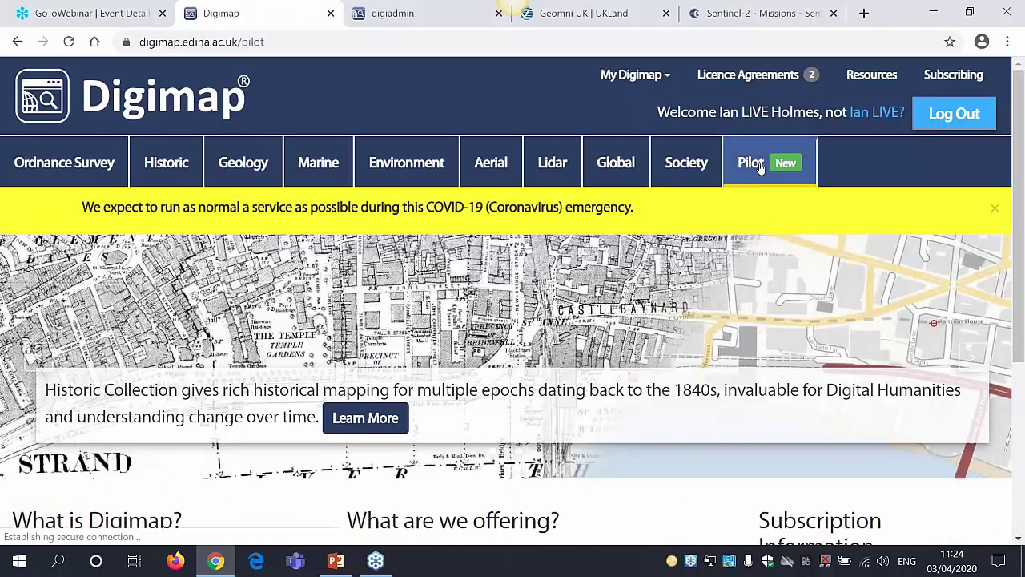
scroll(831, 358, "down", 2)
left_click(817, 383)
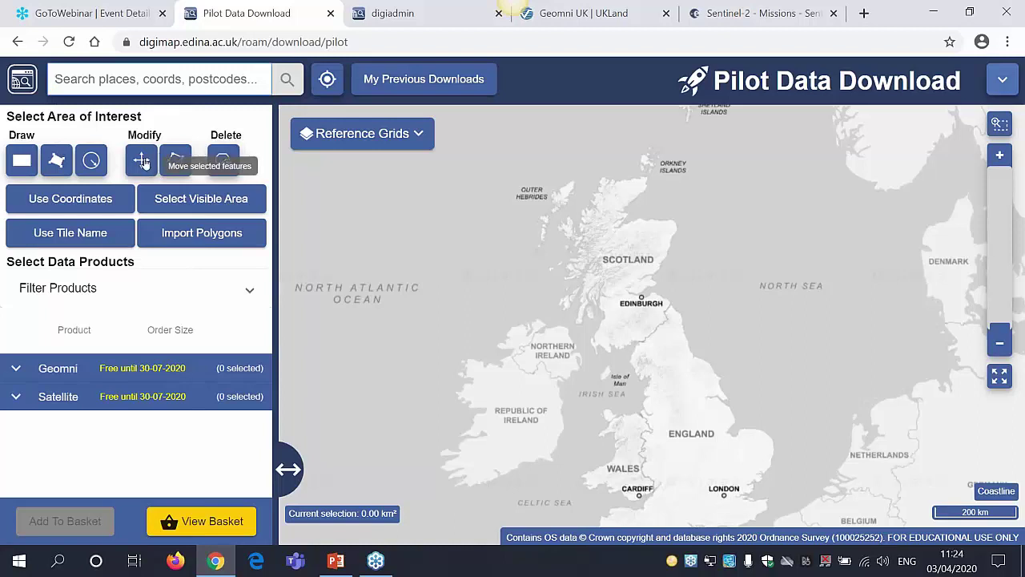
Step: Expand the Geomni and Satellite product groups to list their products
left_click(73, 400)
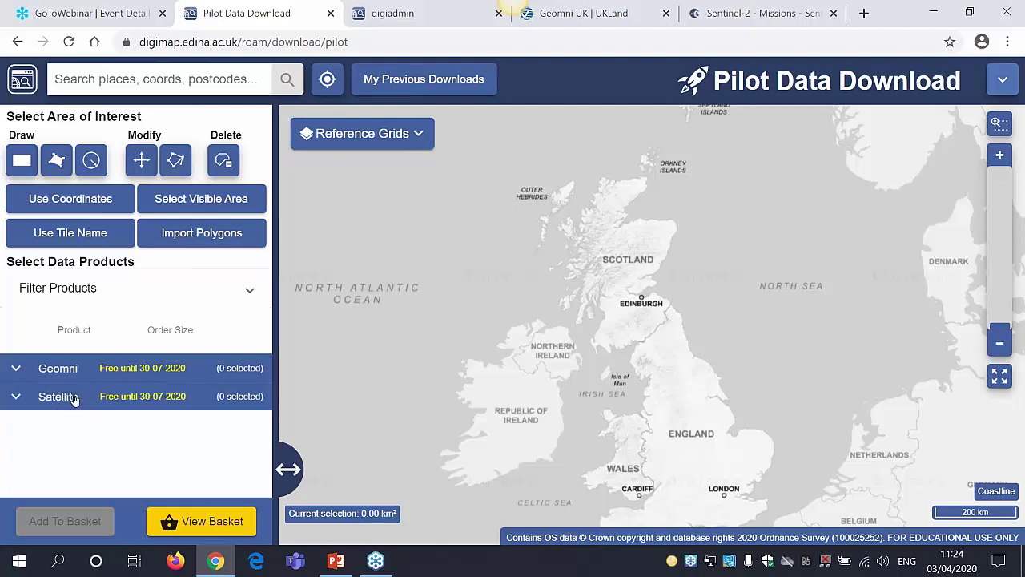
left_click(80, 370)
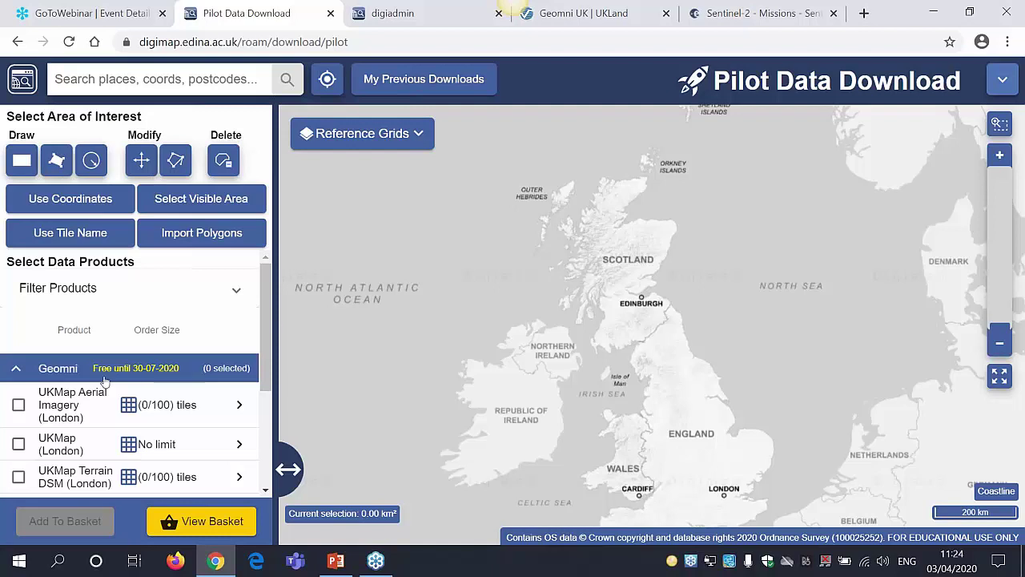
left_click(62, 370)
left_click(70, 396)
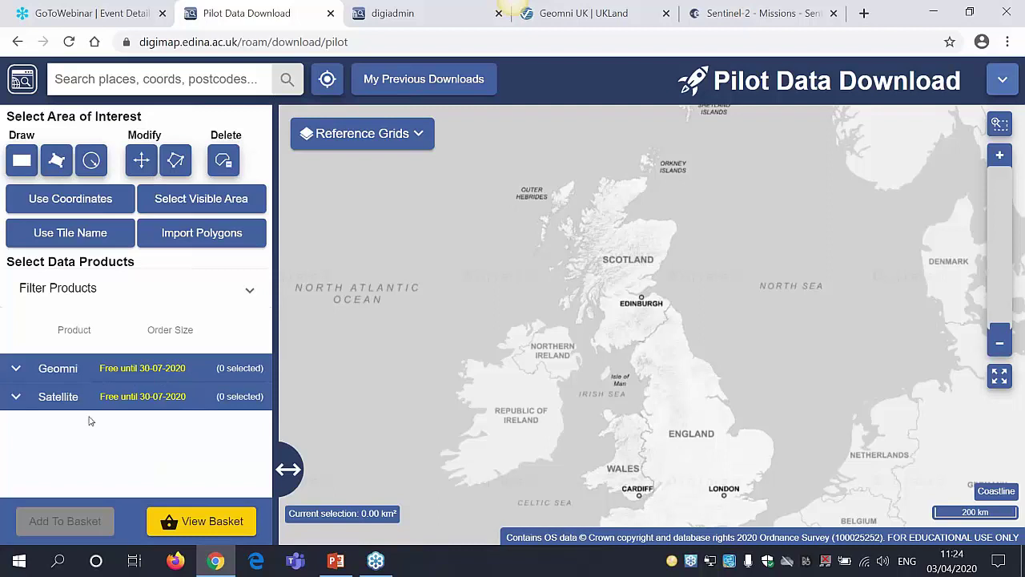
left_click(71, 401)
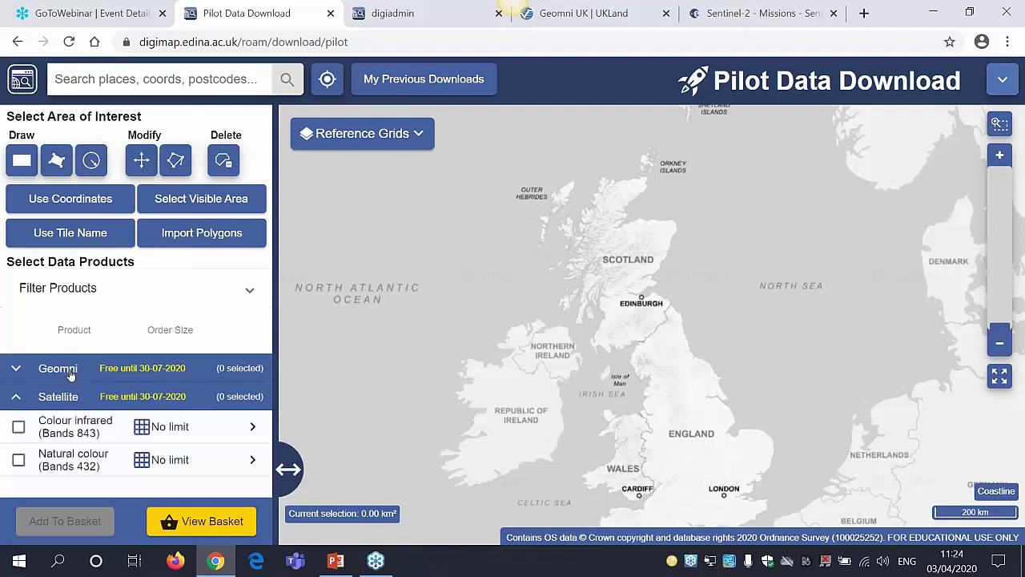
left_click(71, 370)
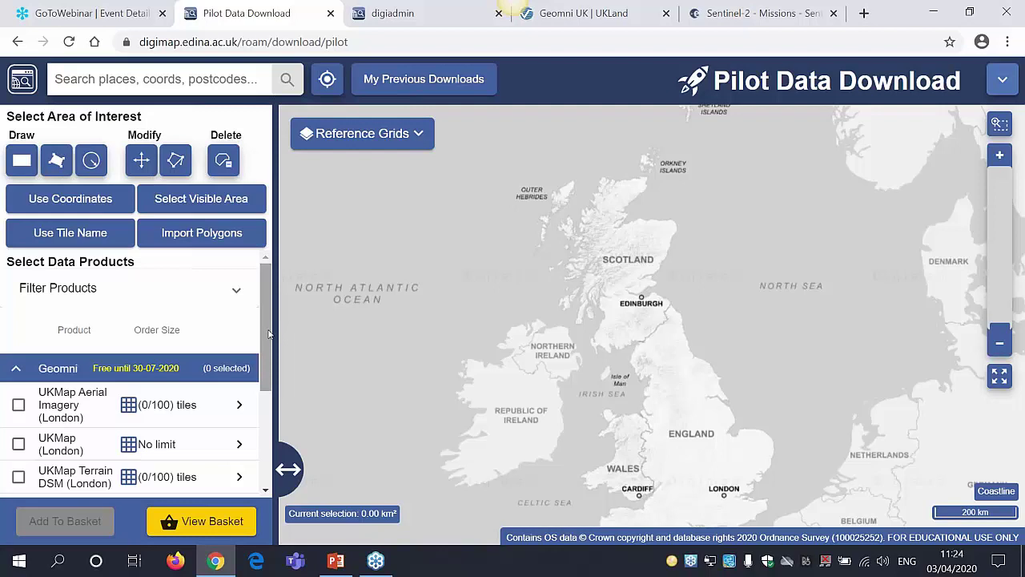
left_click_drag(269, 334, 279, 386)
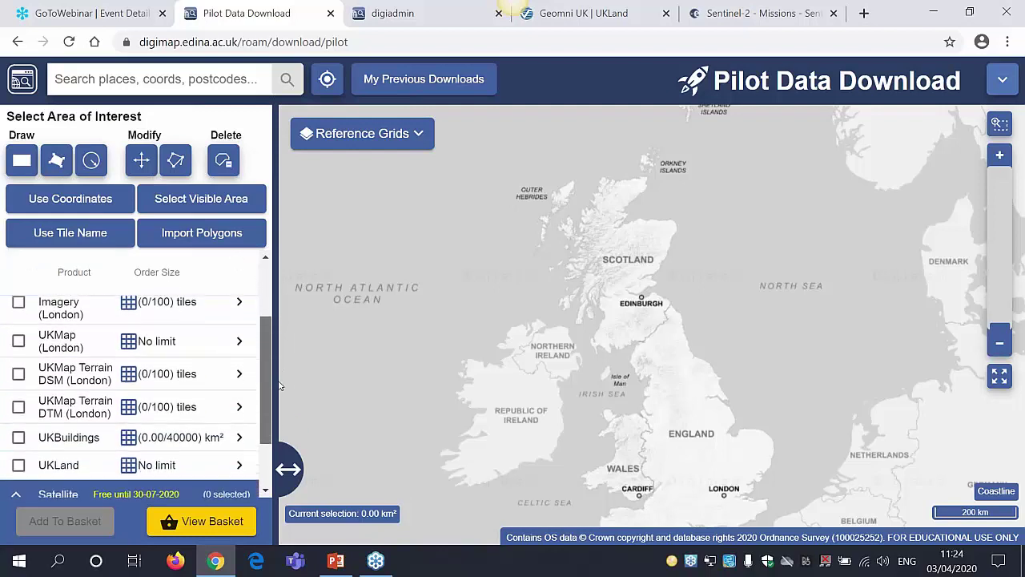
scroll(240, 352, "up", 2)
scroll(238, 322, "down", 1)
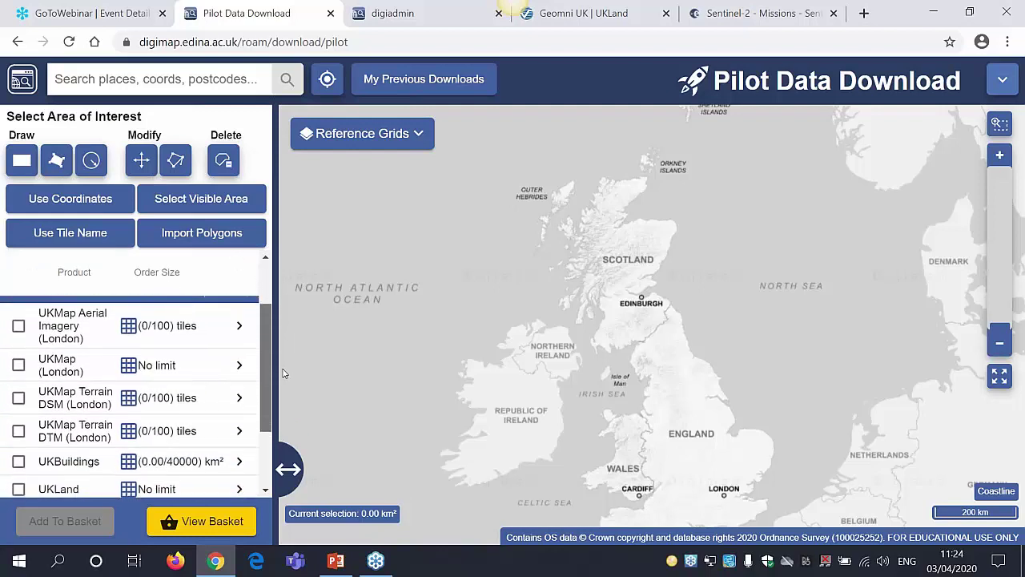
Step: Review UKMap Aerial Imagery product information, highlighting its JPEG format and Verisk copyright lines
left_click(239, 325)
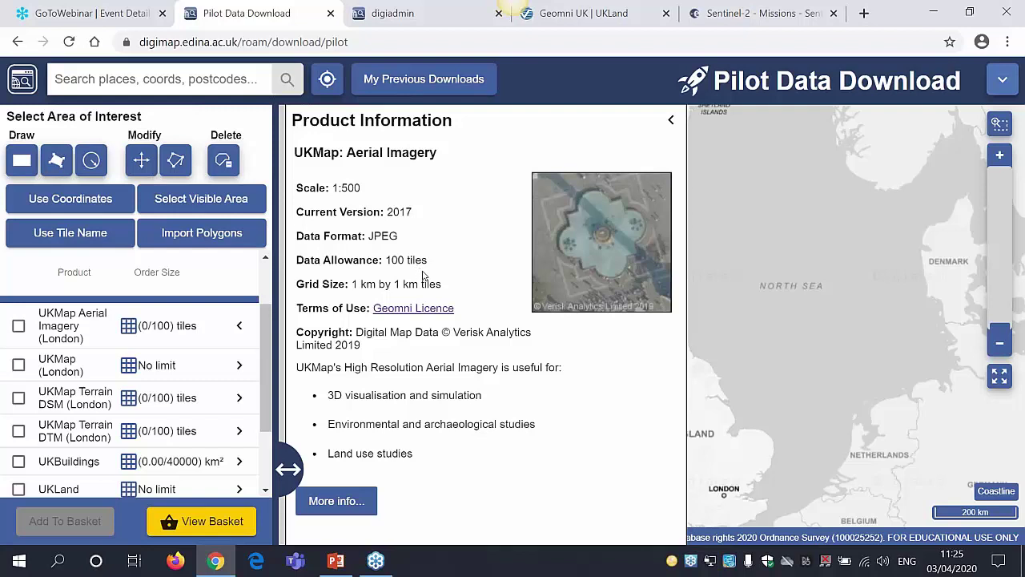
left_click_drag(399, 237, 297, 234)
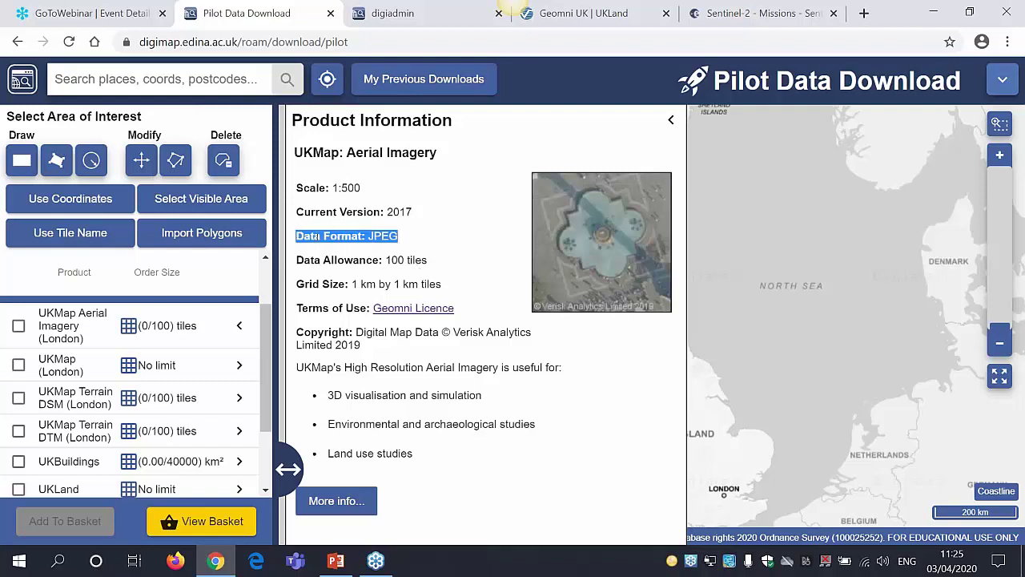
left_click_drag(385, 351, 355, 333)
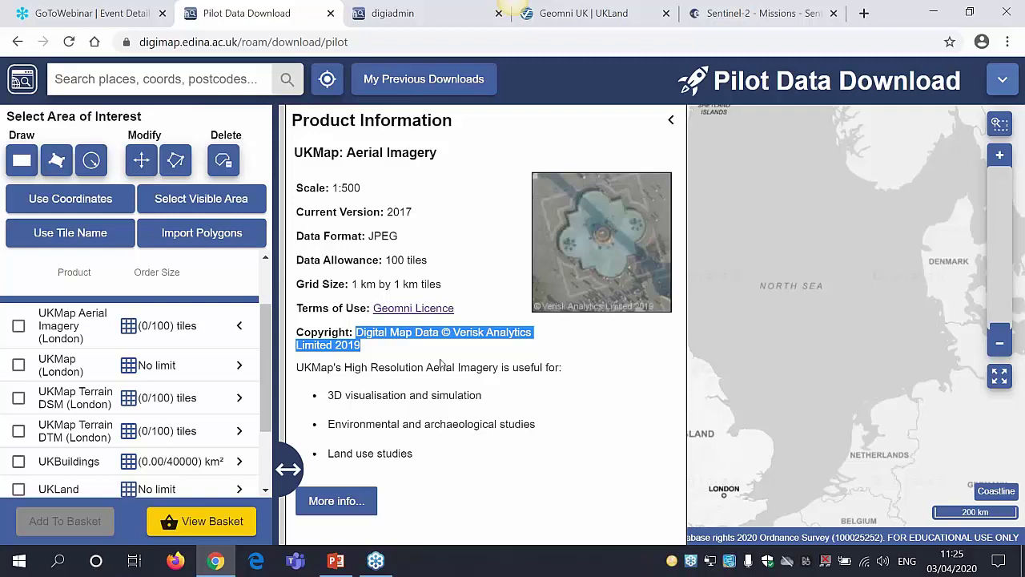
left_click(399, 347)
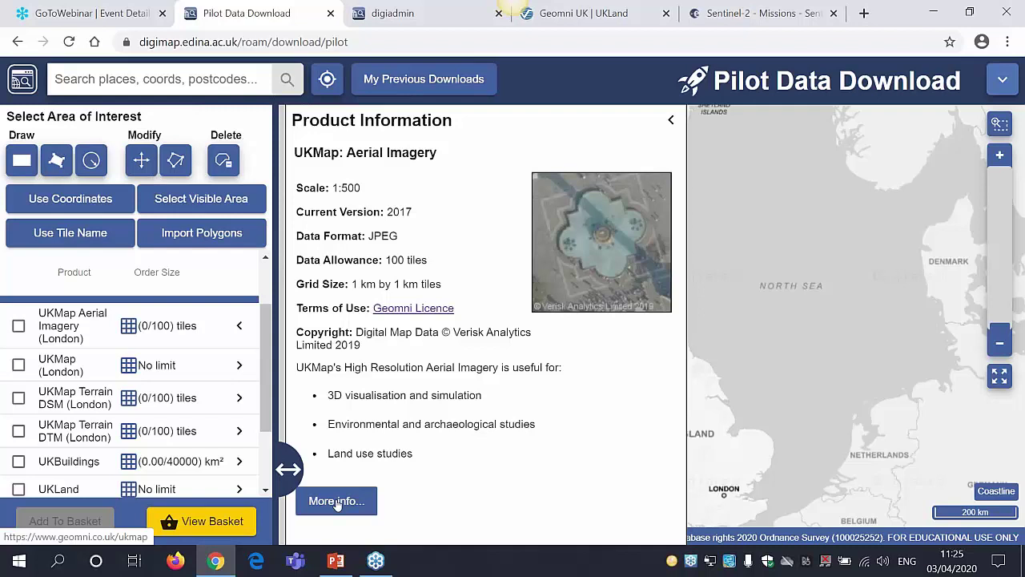
left_click(670, 120)
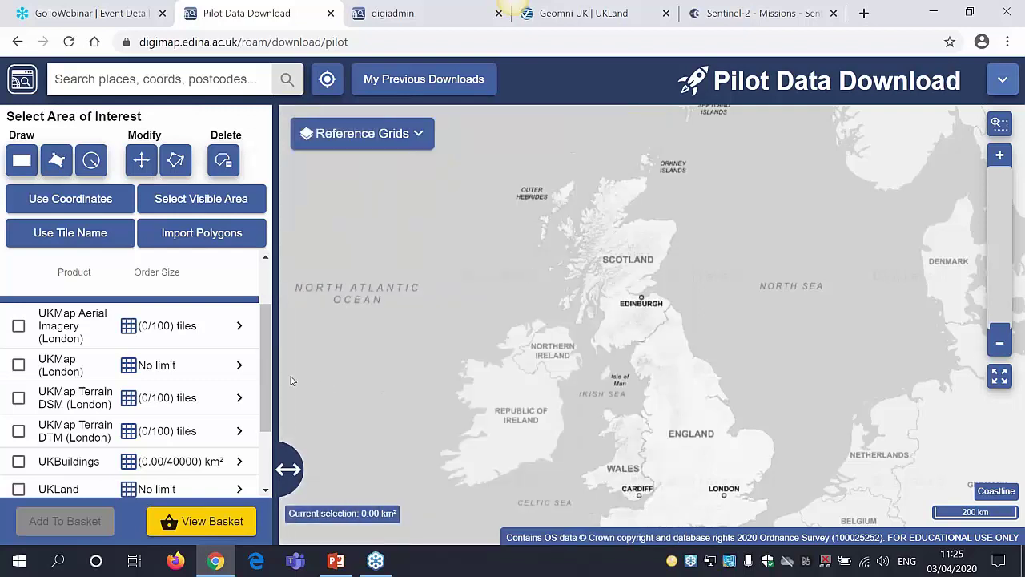
Step: Display the UKBuildings and then UKLand availability grids on the map
scroll(267, 363, "down", 2)
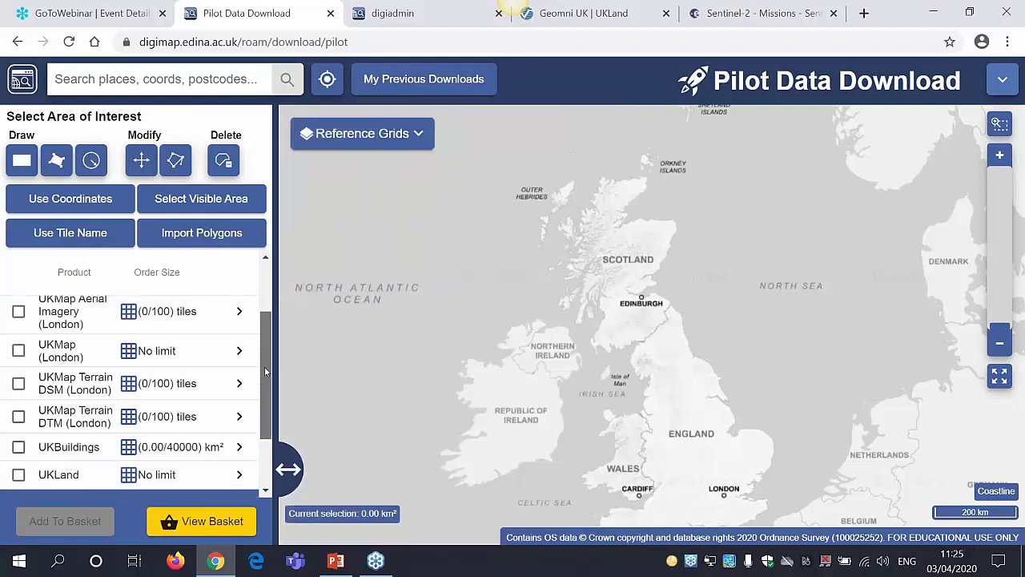
scroll(267, 363, "up", 1)
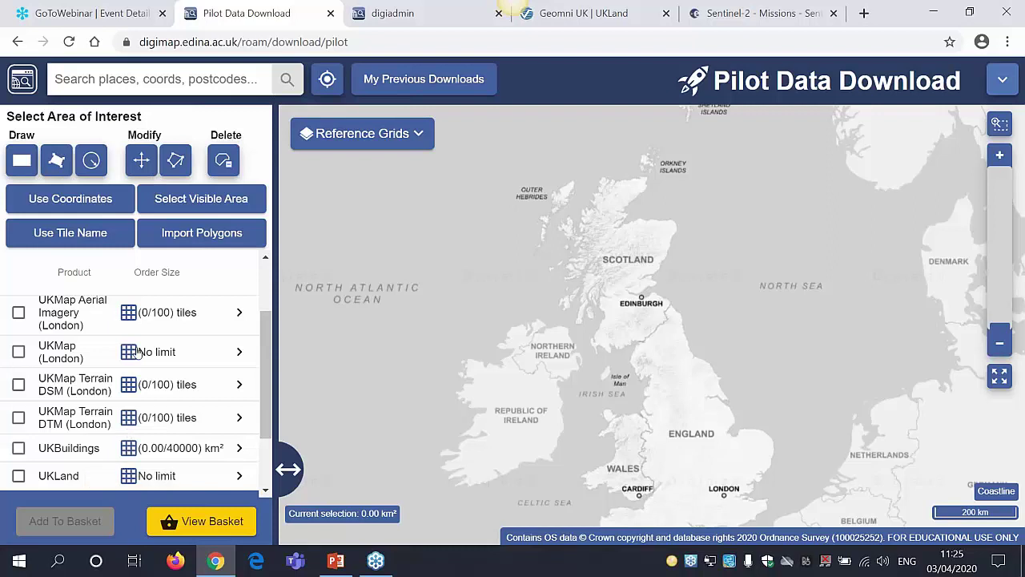
left_click(130, 448)
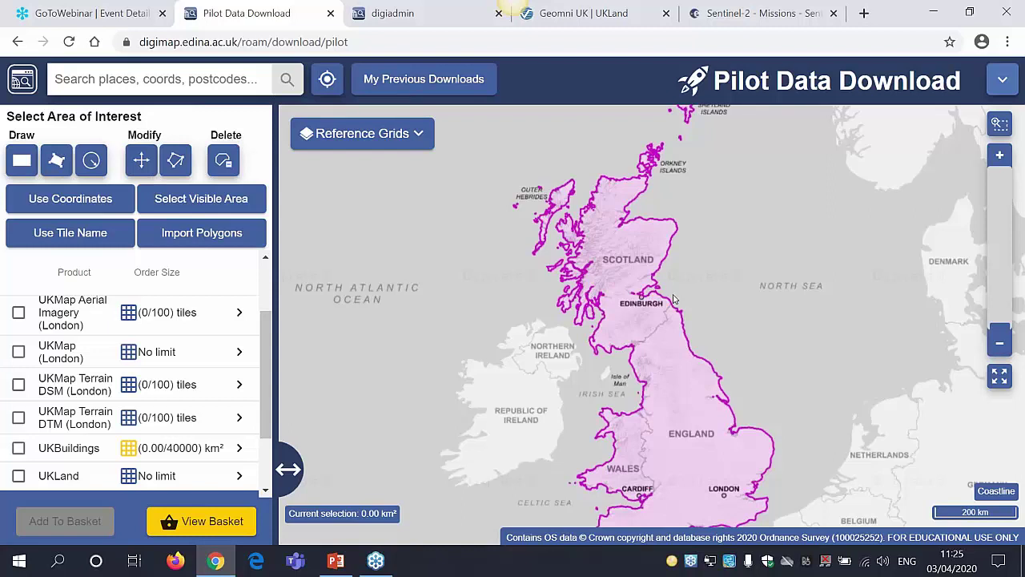
left_click(129, 475)
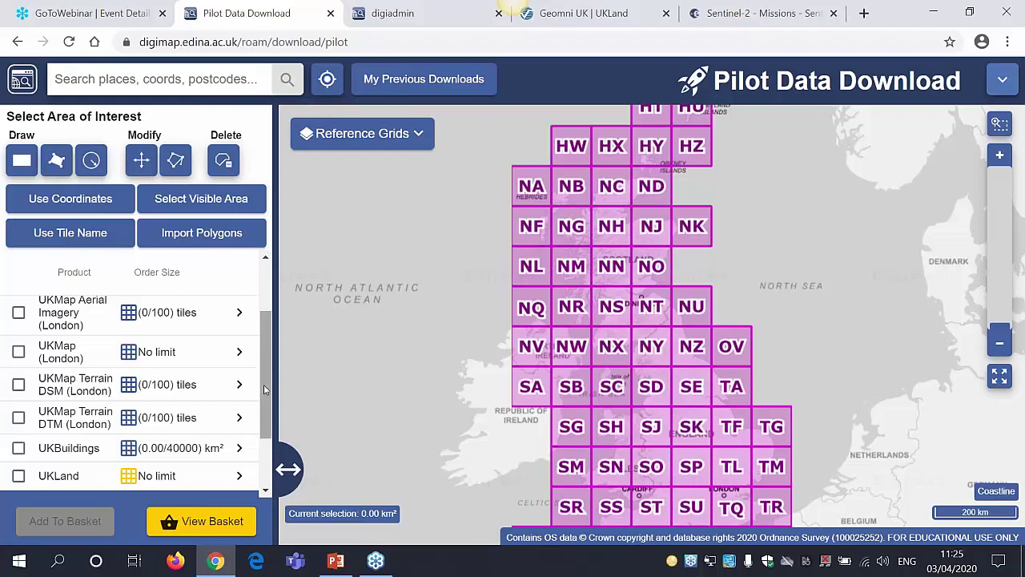
scroll(265, 390, "up", 1)
Step: Show the UKMap (London) area, zoom into London, and compare Aerial Imagery and terrain tile grids
left_click(130, 379)
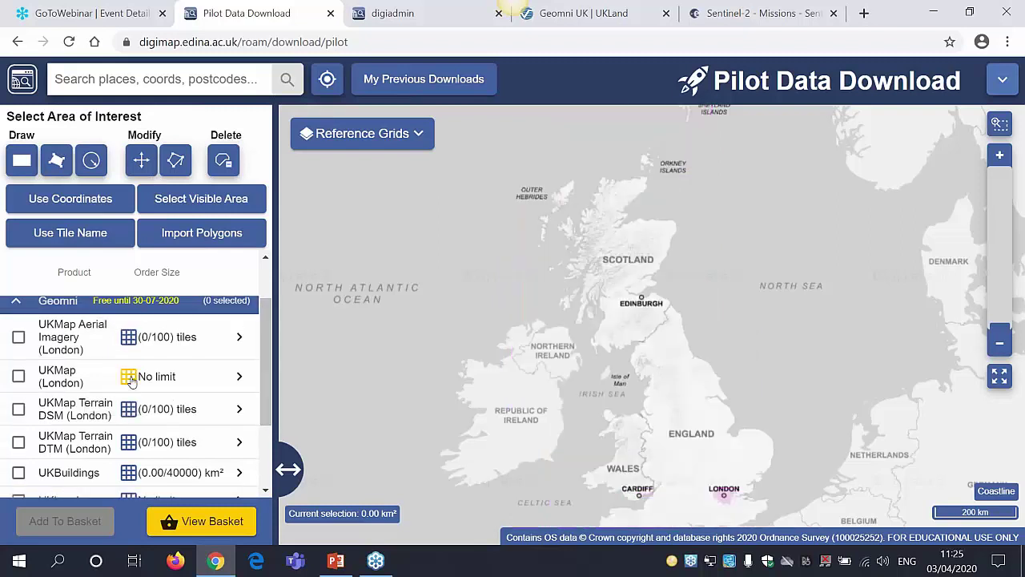
scroll(725, 489, "up", 2)
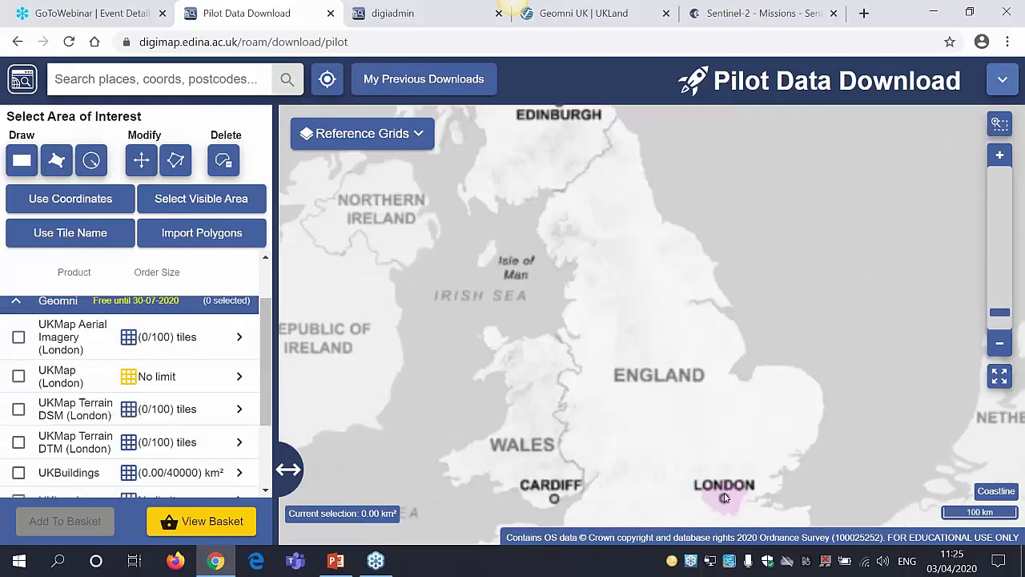
scroll(644, 365, "up", 1)
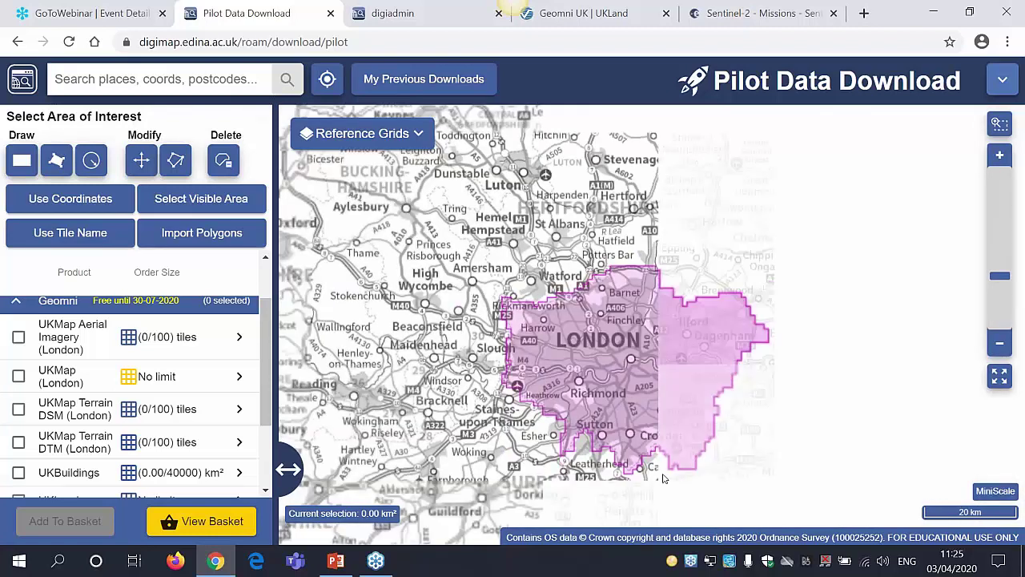
left_click_drag(642, 357, 641, 300)
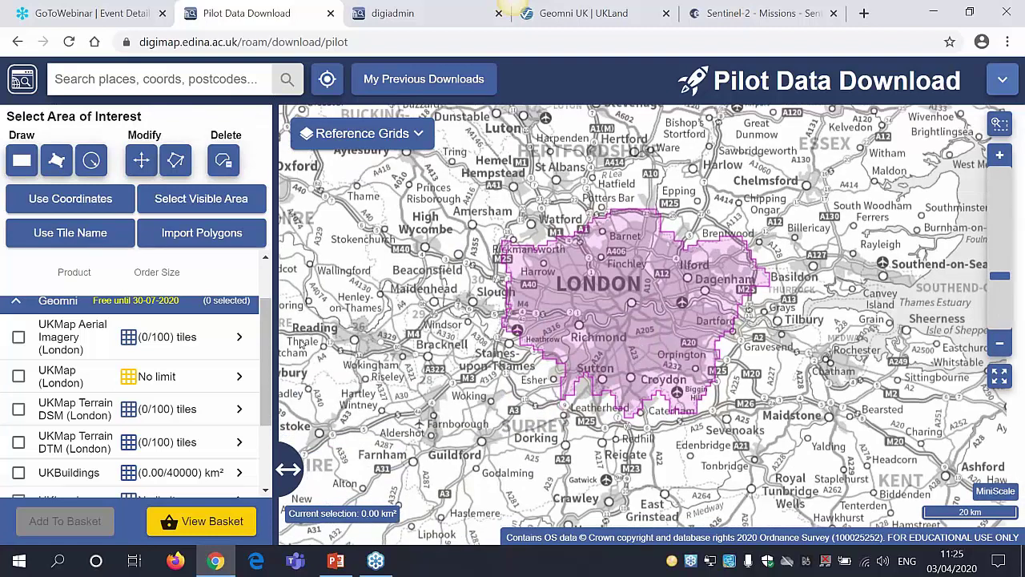
left_click(128, 336)
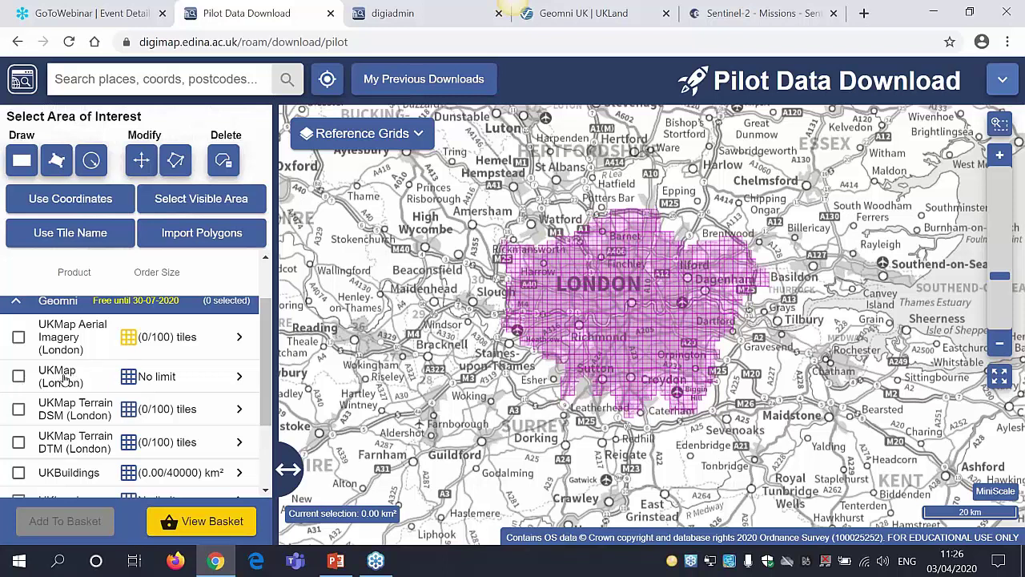
left_click(131, 410)
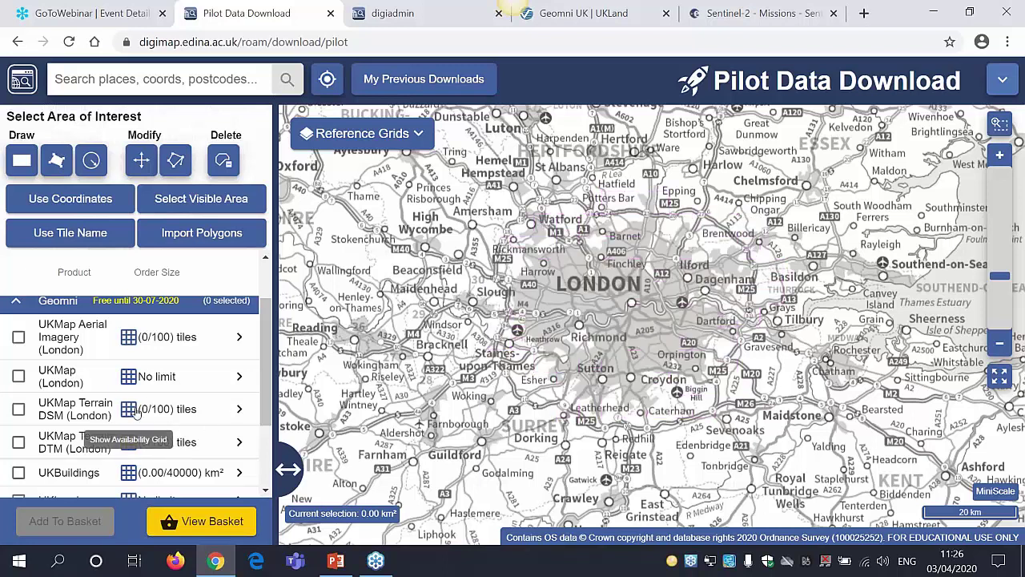
left_click_drag(262, 392, 267, 460)
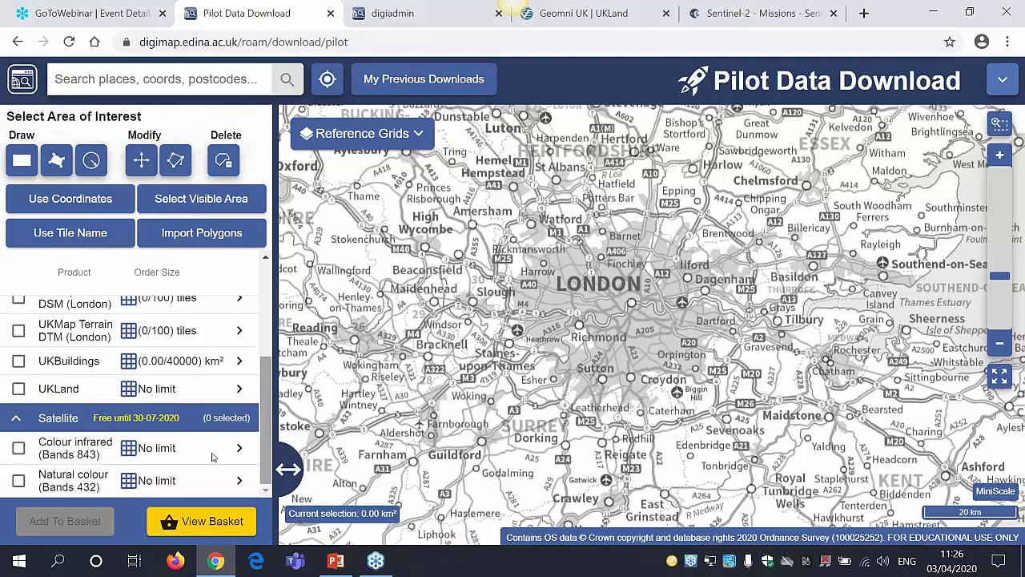
Step: Show Satellite coverage across all of Great Britain, then go back to the Digimap home page
left_click(128, 450)
left_click(999, 378)
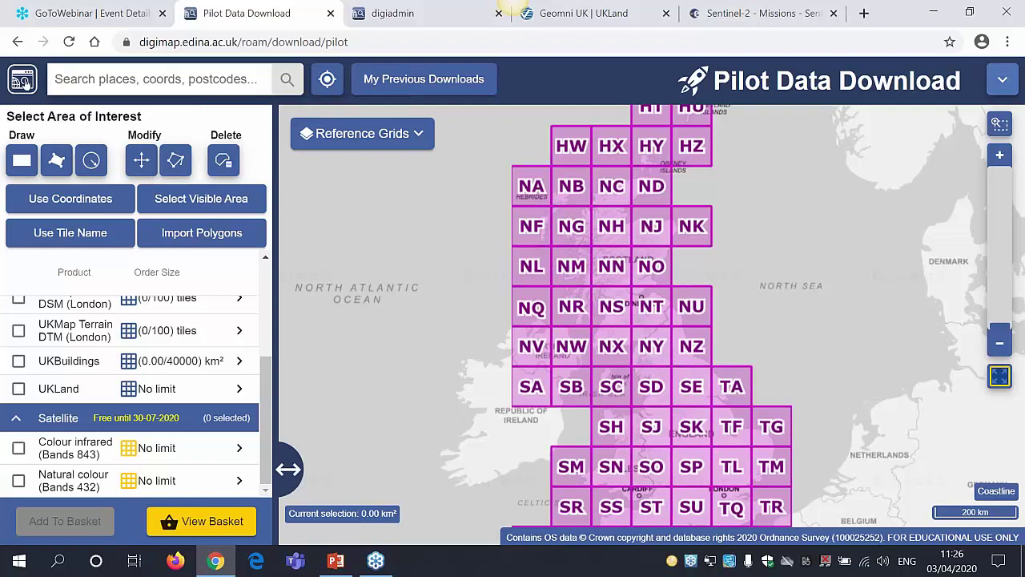
left_click(23, 80)
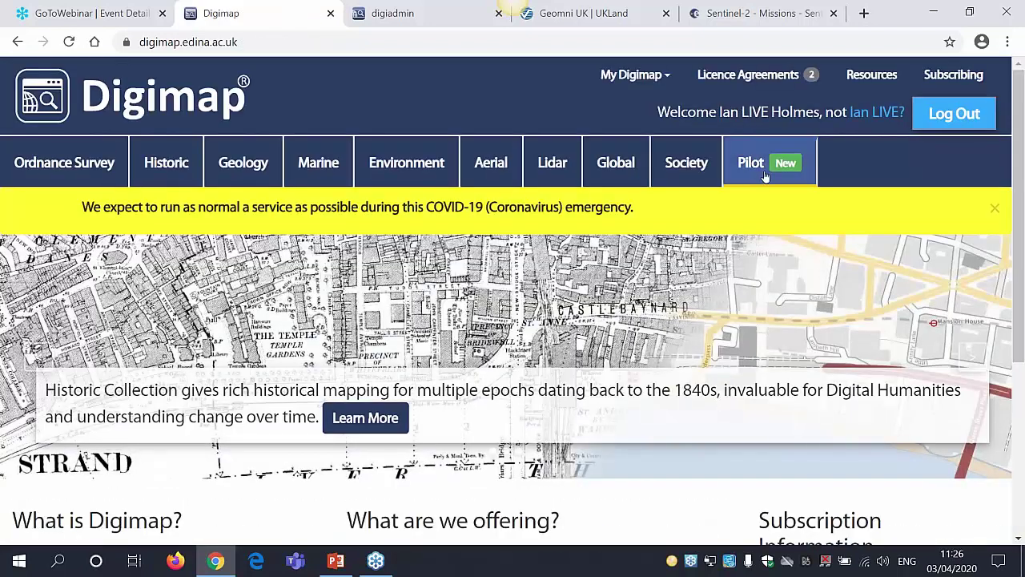
Step: View Digimap's Pilot collection page (Pilot Roam, Pilot Data Download), then bring up the April 2020 presentation
left_click(765, 176)
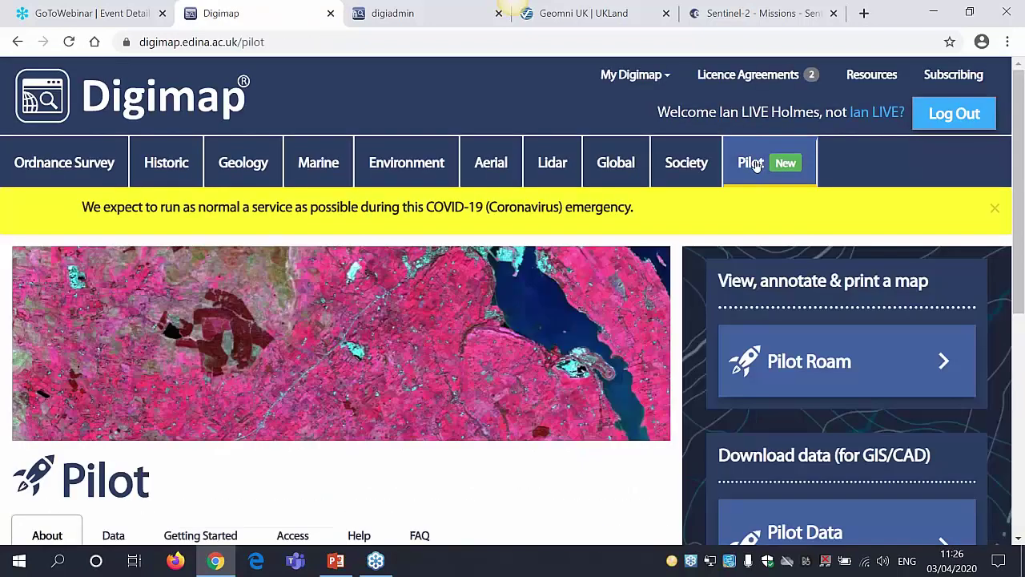
scroll(645, 398, "down", 2)
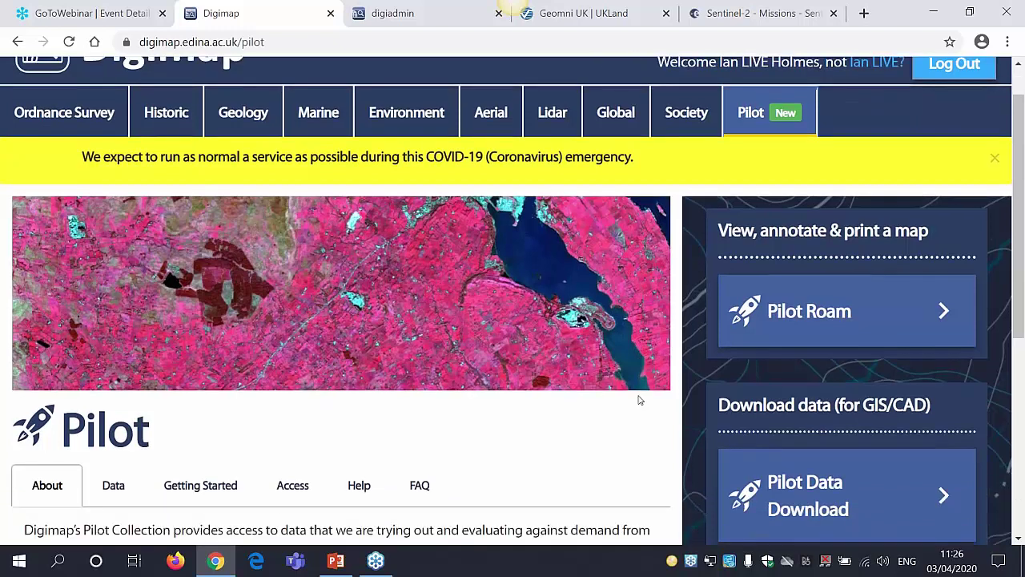
scroll(639, 398, "up", 1)
scroll(639, 397, "up", 2)
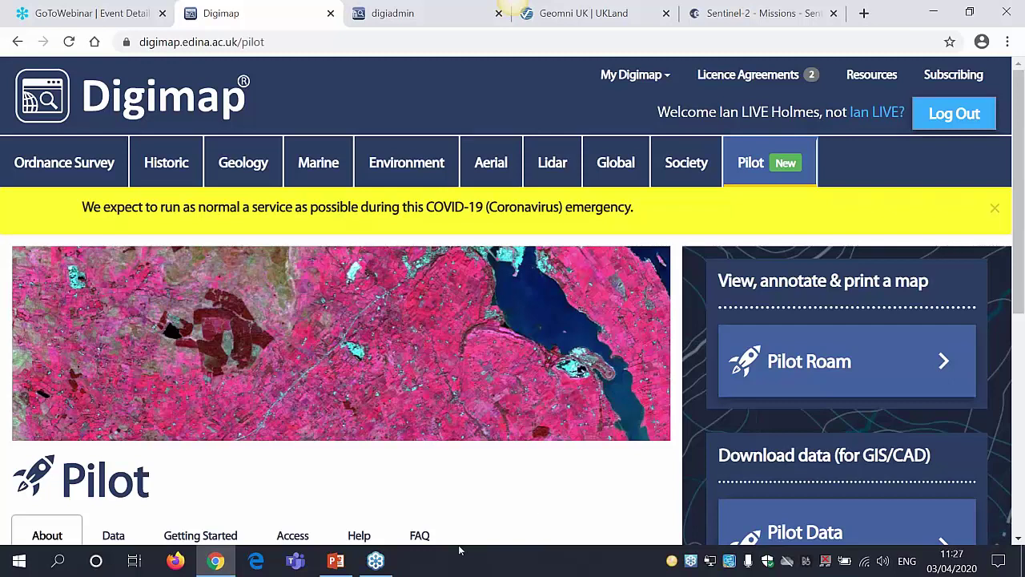
mouse_move(338, 567)
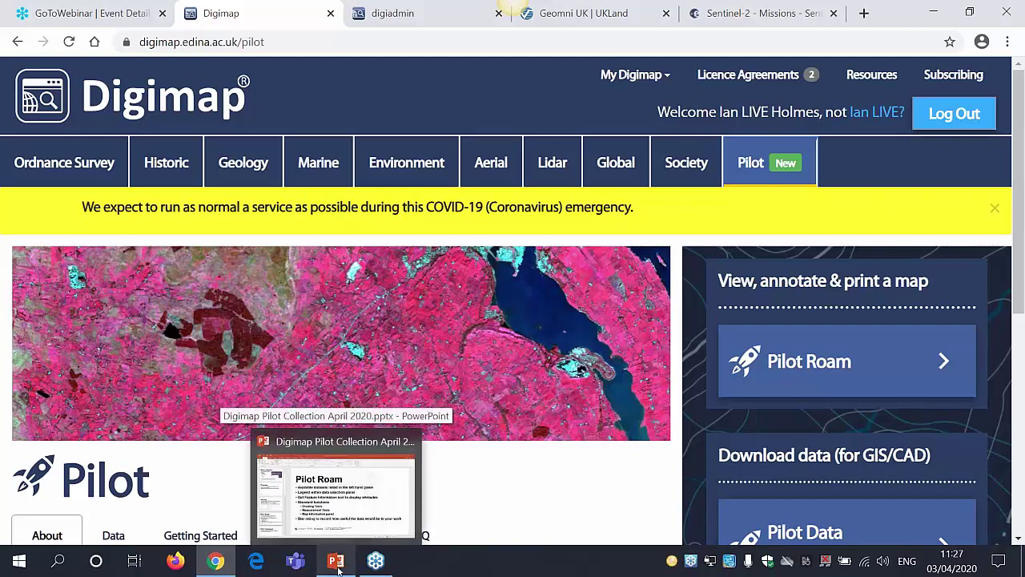
left_click(338, 568)
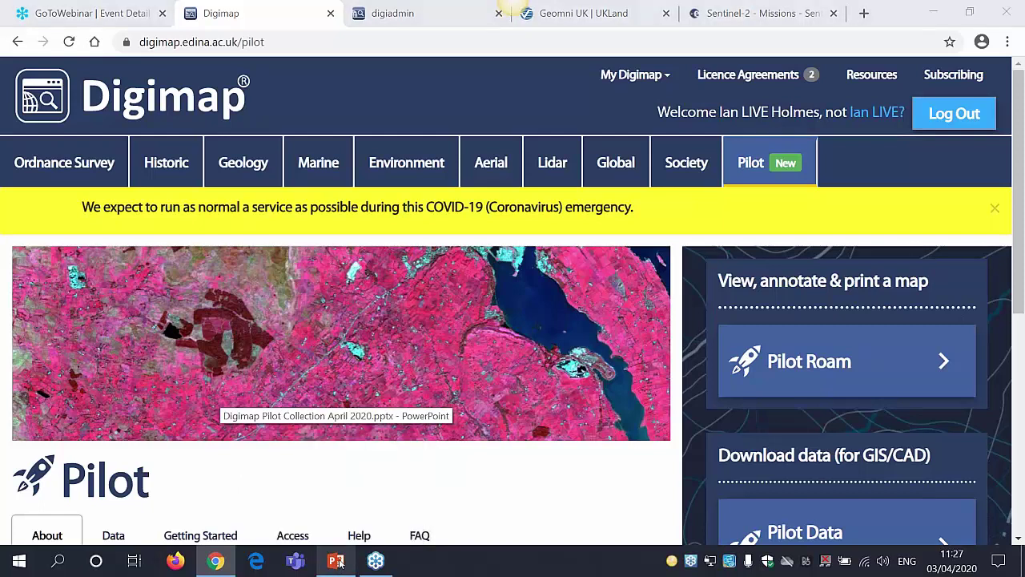
Step: Show slide 9, 'Recent changes', of the April 2020 deck as a full-screen slide show
scroll(37, 414, "down", 8)
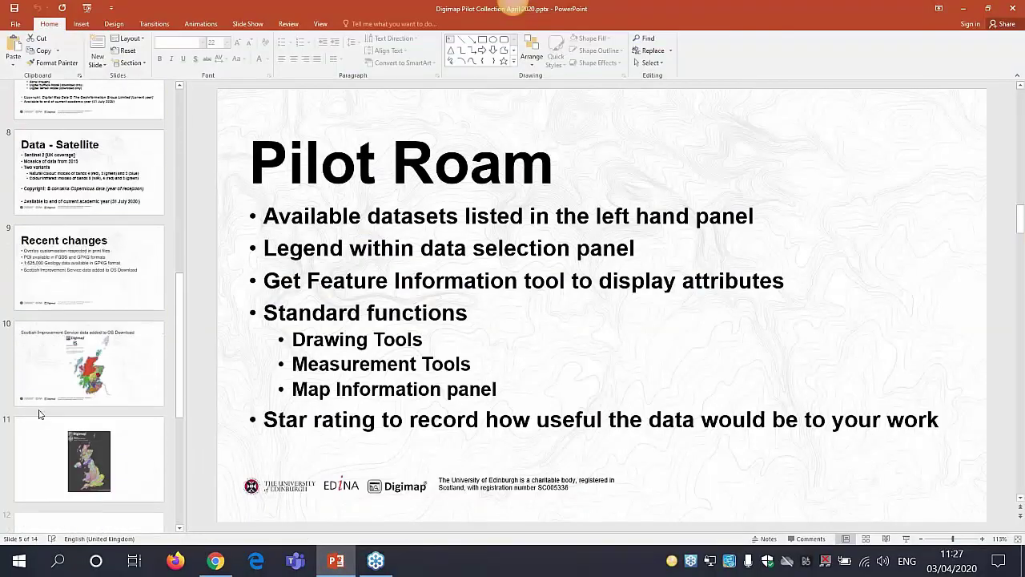
left_click(101, 275)
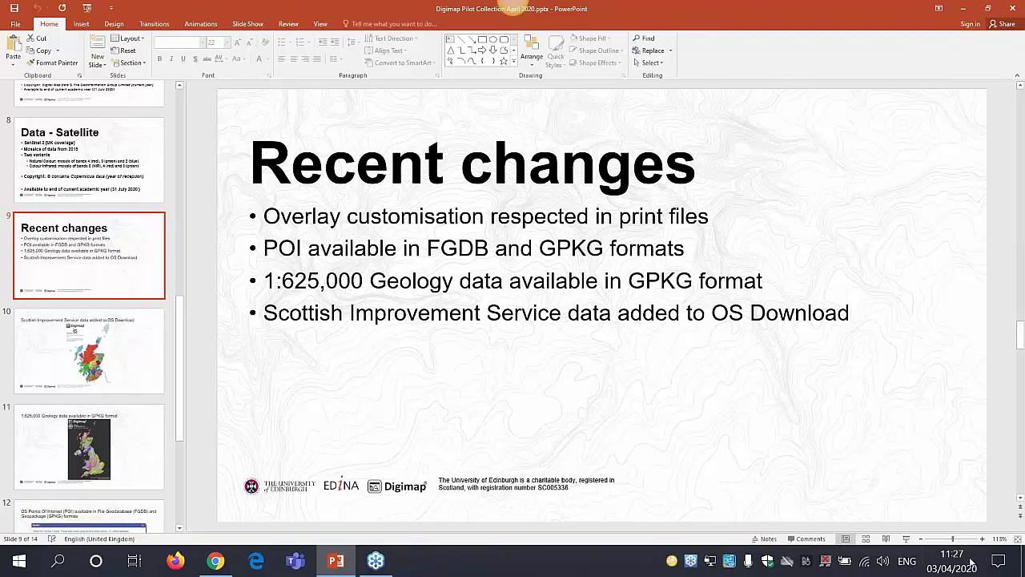
left_click(907, 539)
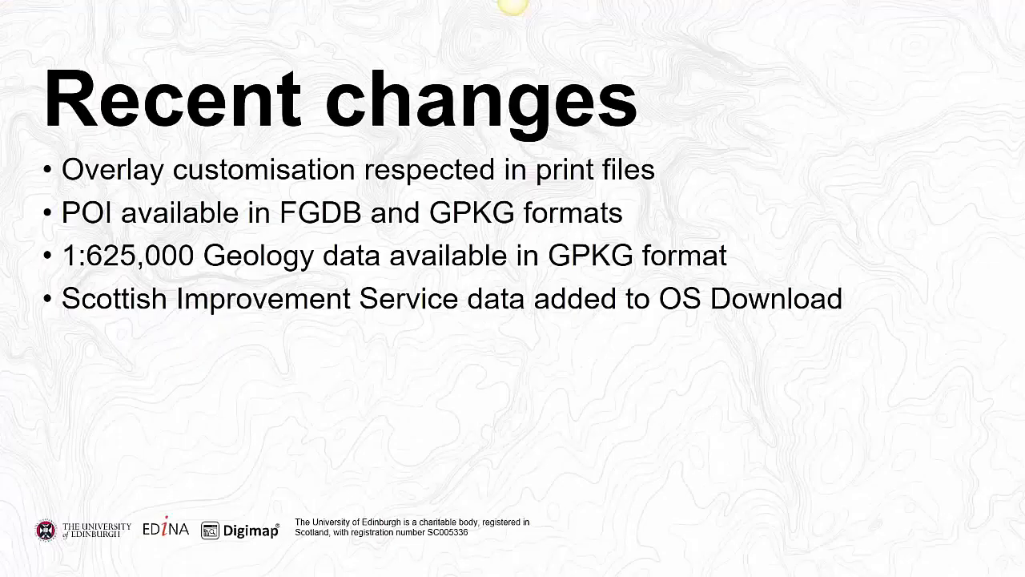